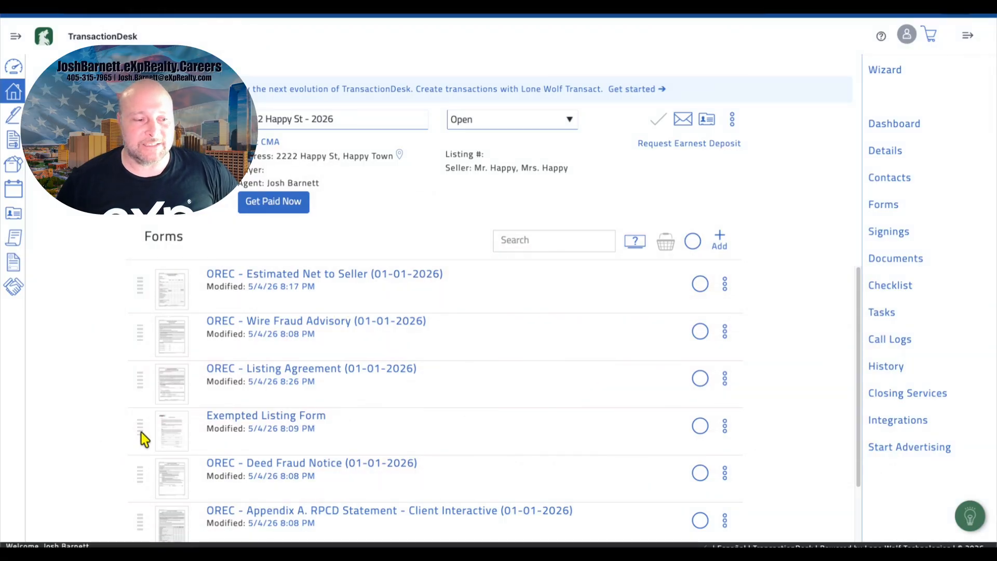
# Step: Move the Exempted Listing Form above the Listing Agreement in the transaction's forms list
pyautogui.moveTo(139, 432); pyautogui.dragTo(139, 374)
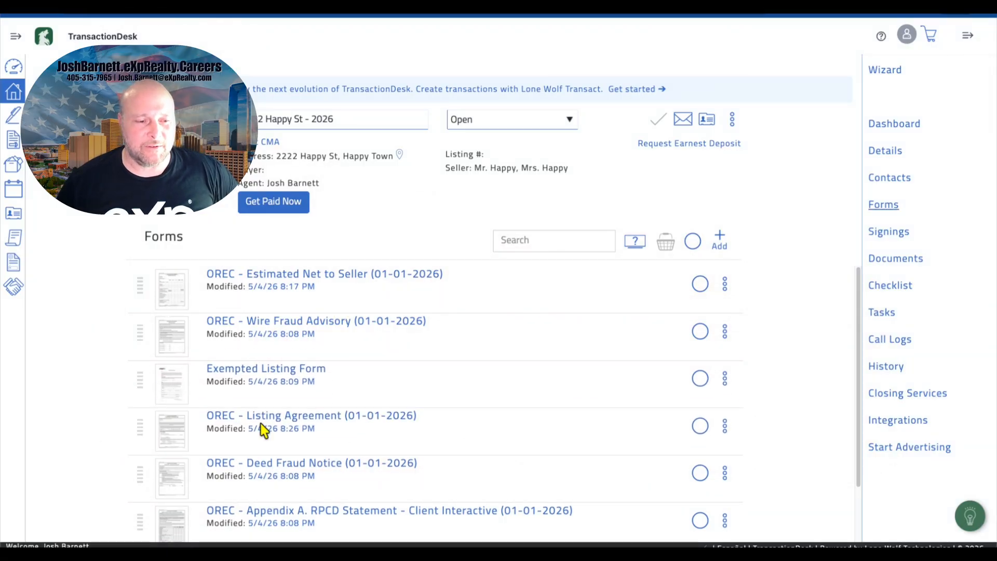
pyautogui.scroll(-1, 249, 439)
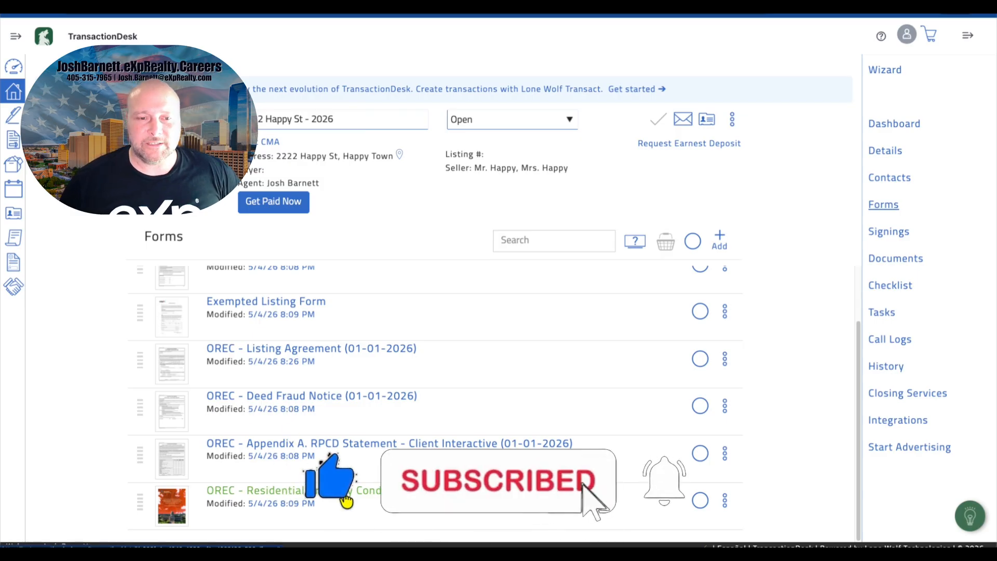
pyautogui.scroll(1, 343, 497)
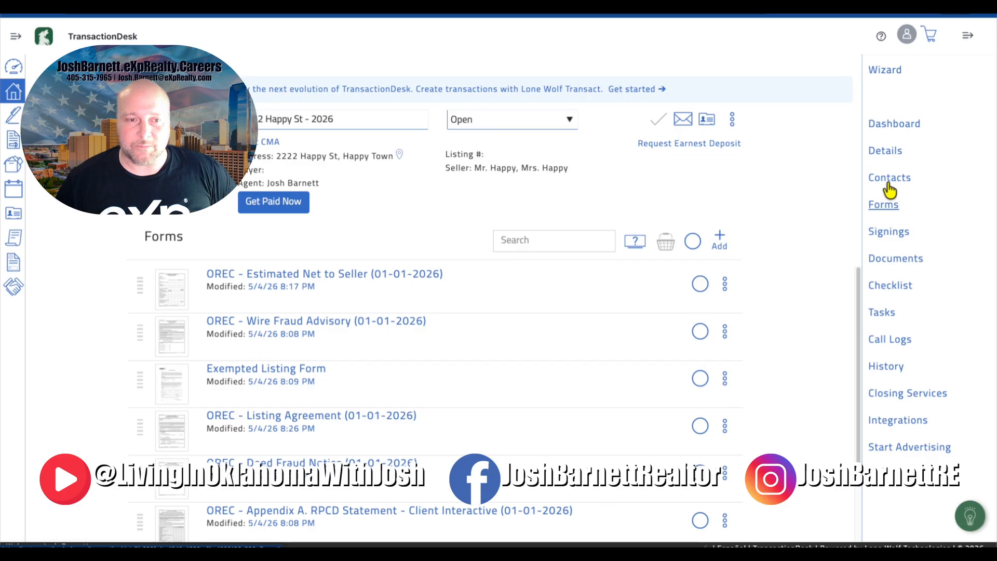
# Step: Create a new Authentisign signing named Disclosures ONLY 2222 Happy St for this transaction
pyautogui.click(888, 262)
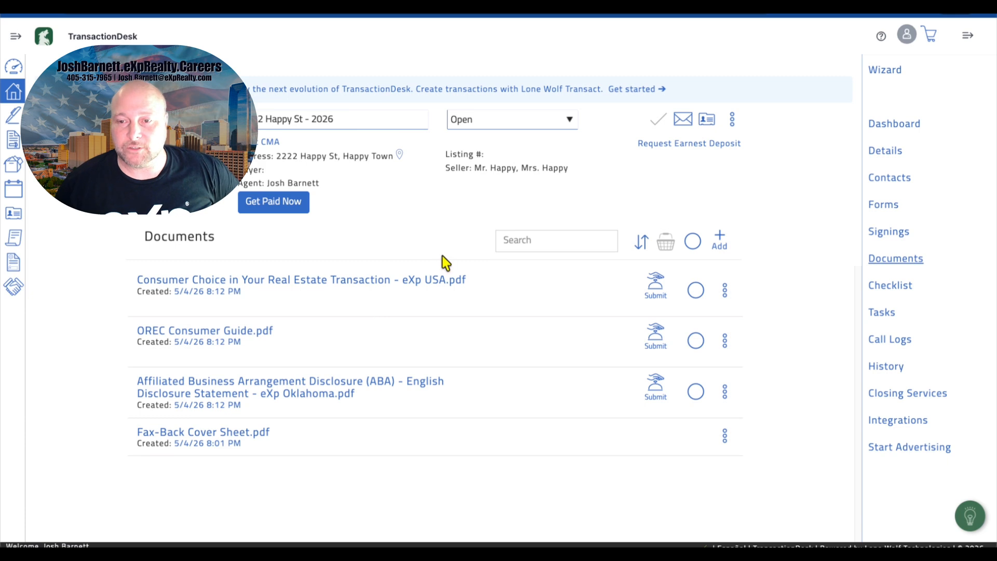
pyautogui.click(897, 235)
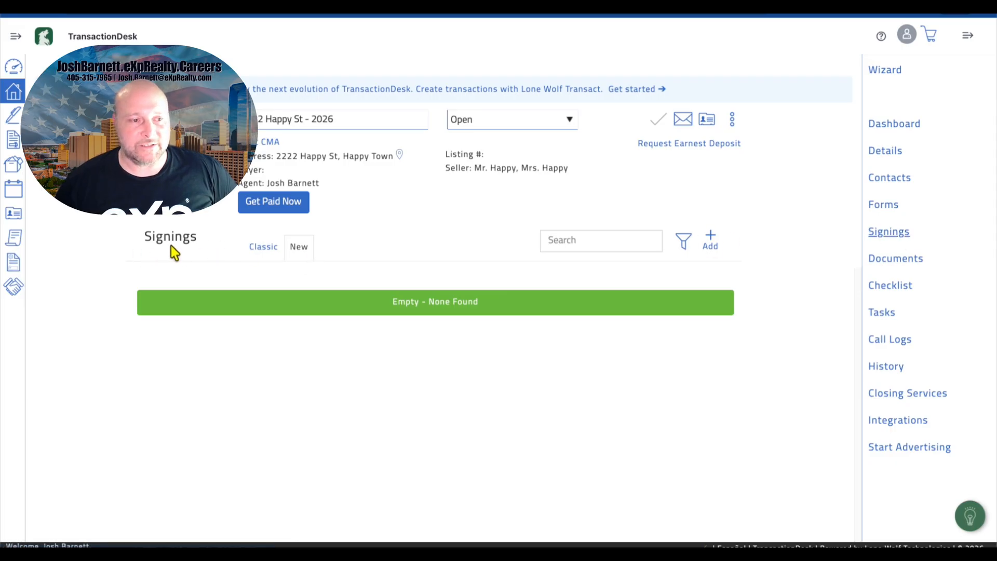
pyautogui.click(710, 247)
pyautogui.click(463, 91)
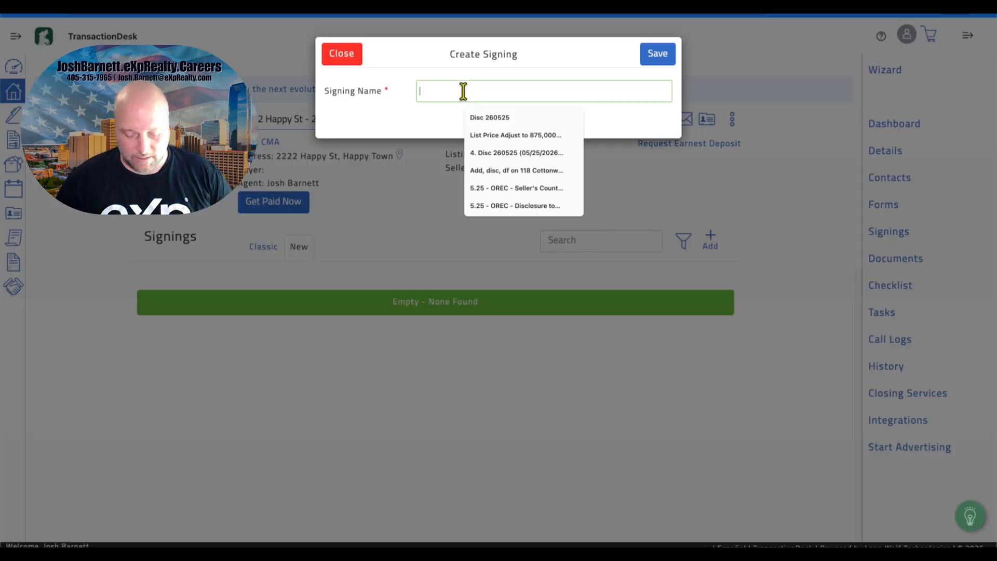
pyautogui.write('Disclos')
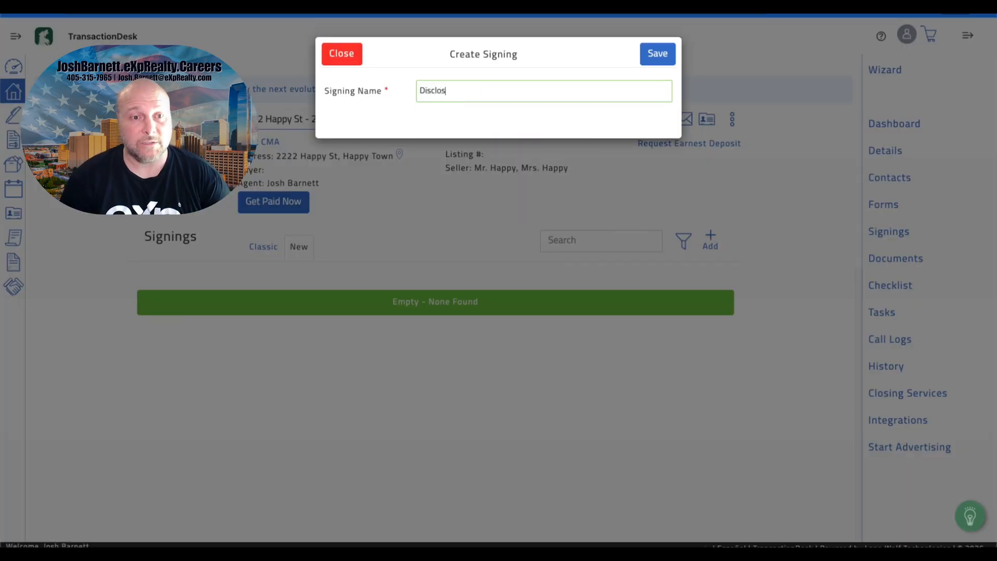
pyautogui.write('ure ONLY')
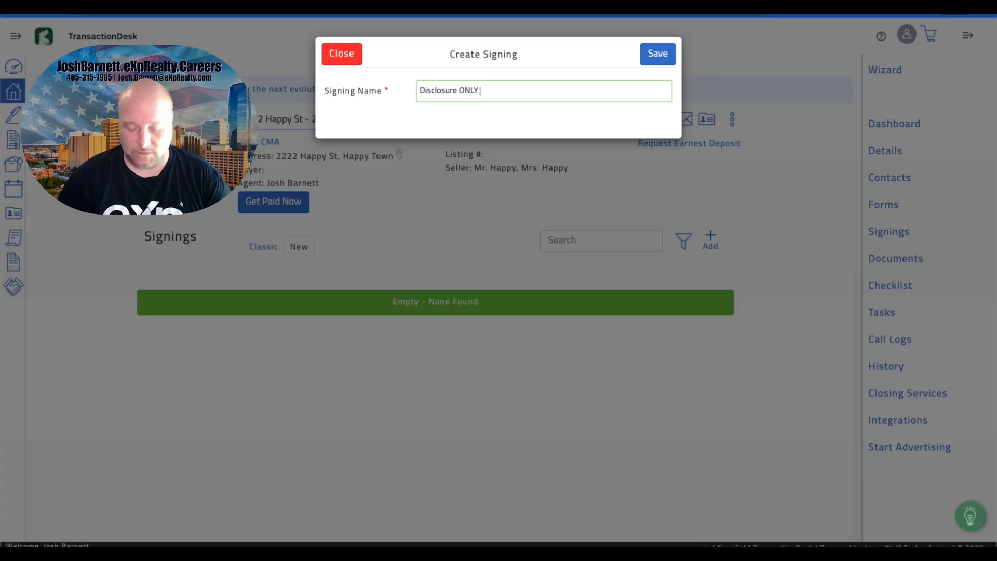
pyautogui.write('s')
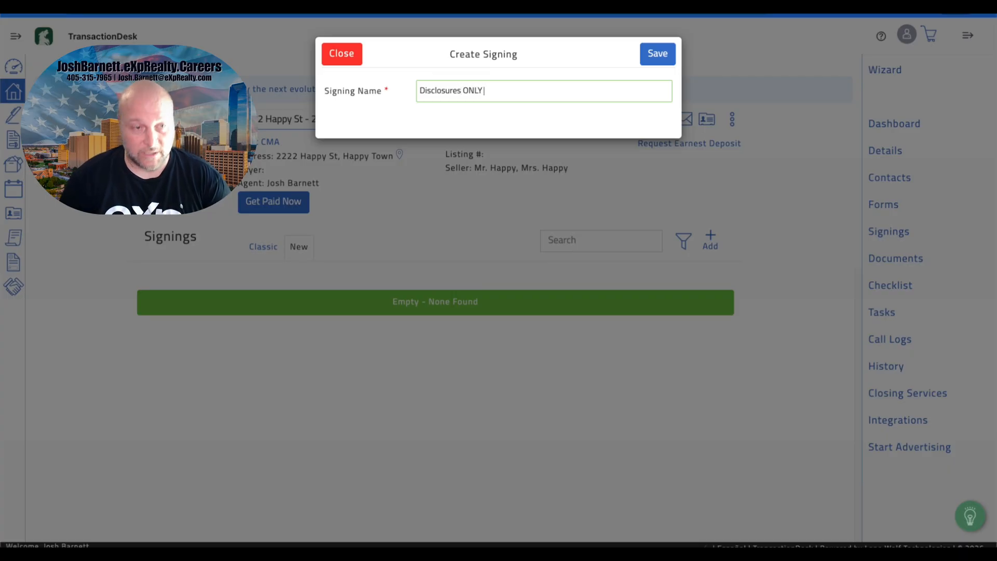
pyautogui.write(' 2222')
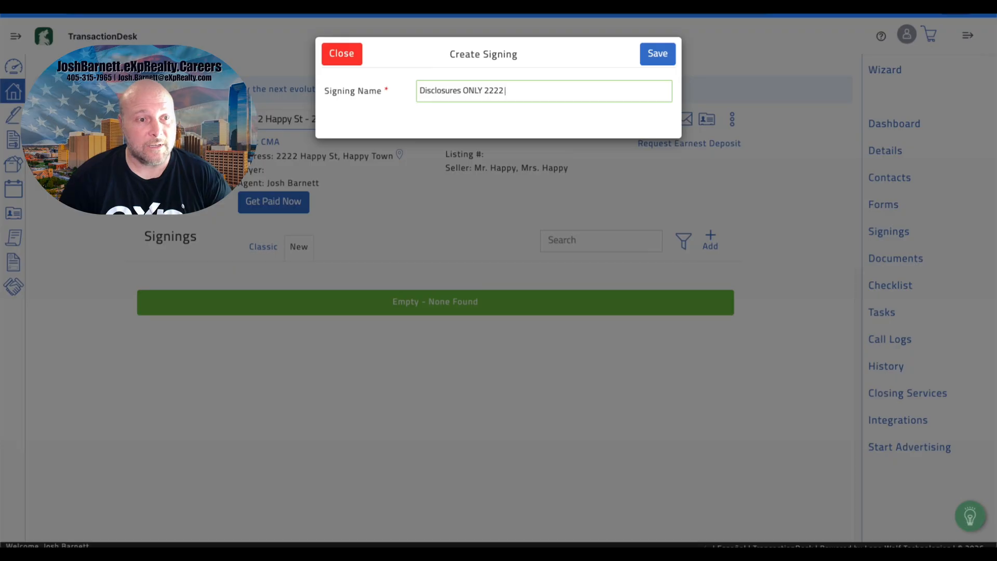
pyautogui.write(' Happy St')
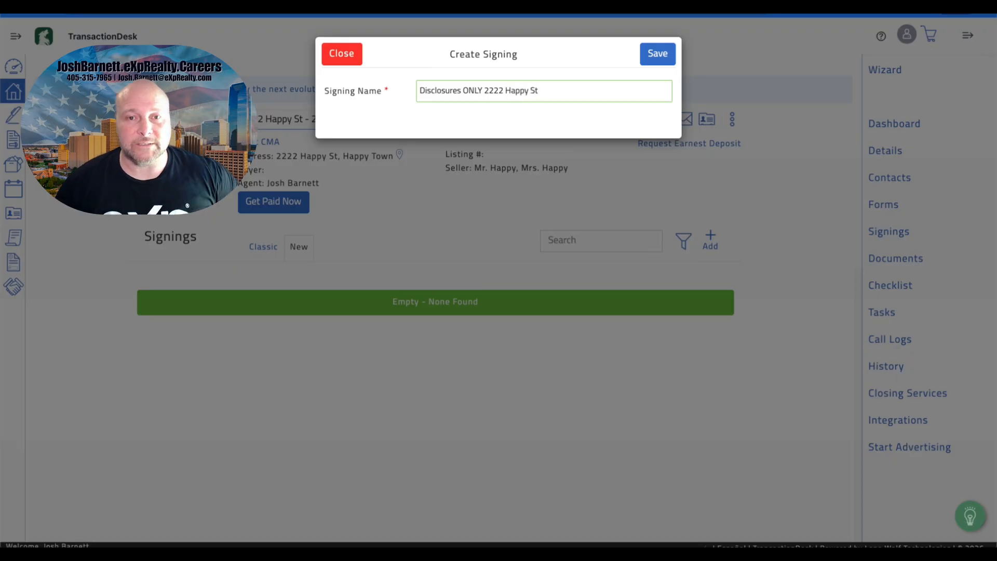
pyautogui.click(657, 56)
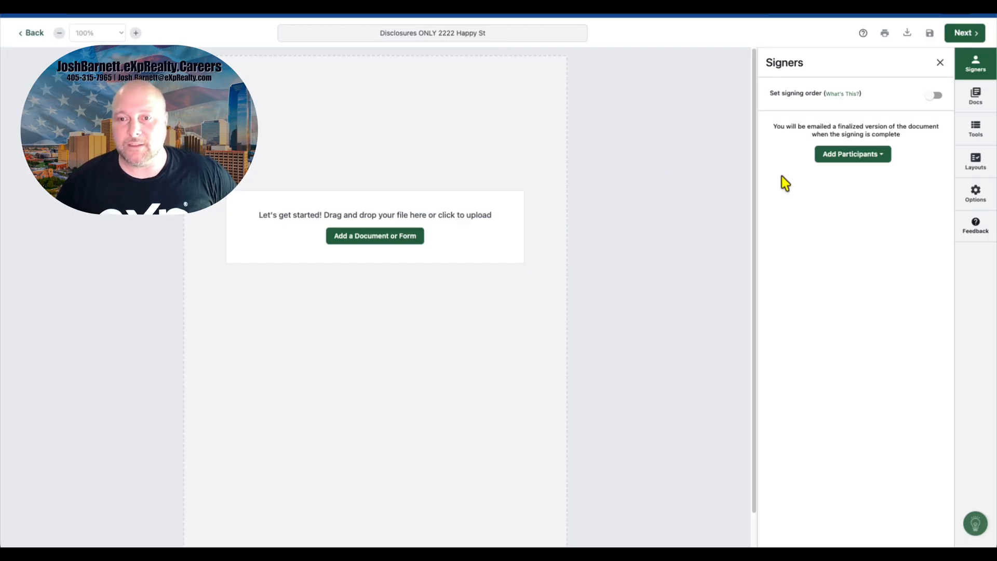
# Step: Add both sellers and the listing agent from the transaction as signers
pyautogui.click(832, 168)
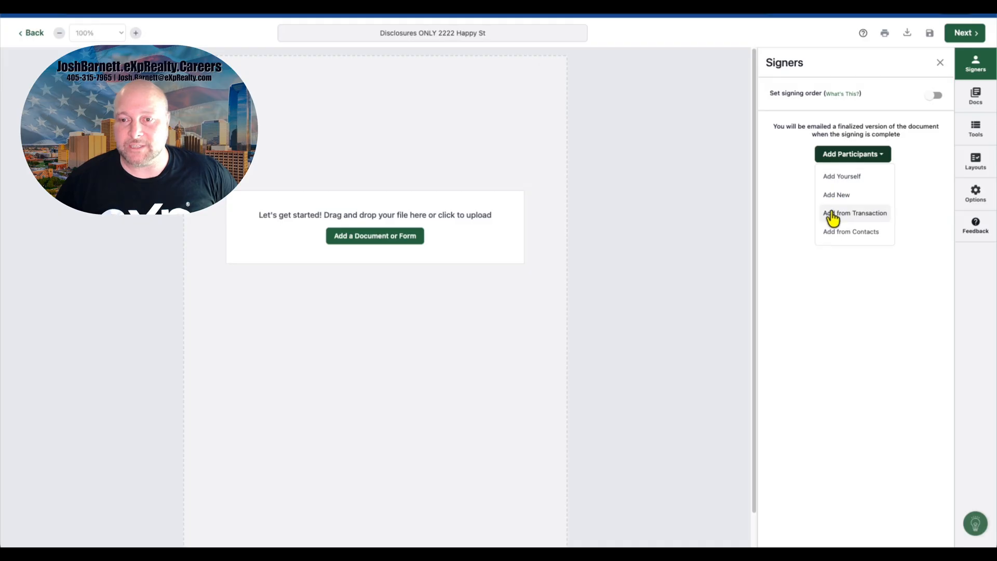
pyautogui.click(832, 218)
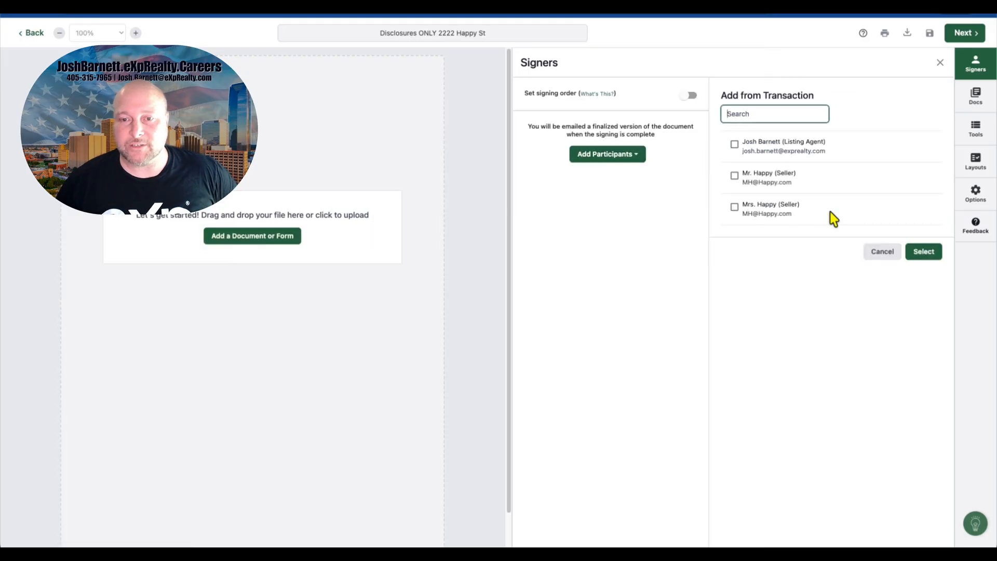
pyautogui.click(734, 175)
pyautogui.click(735, 206)
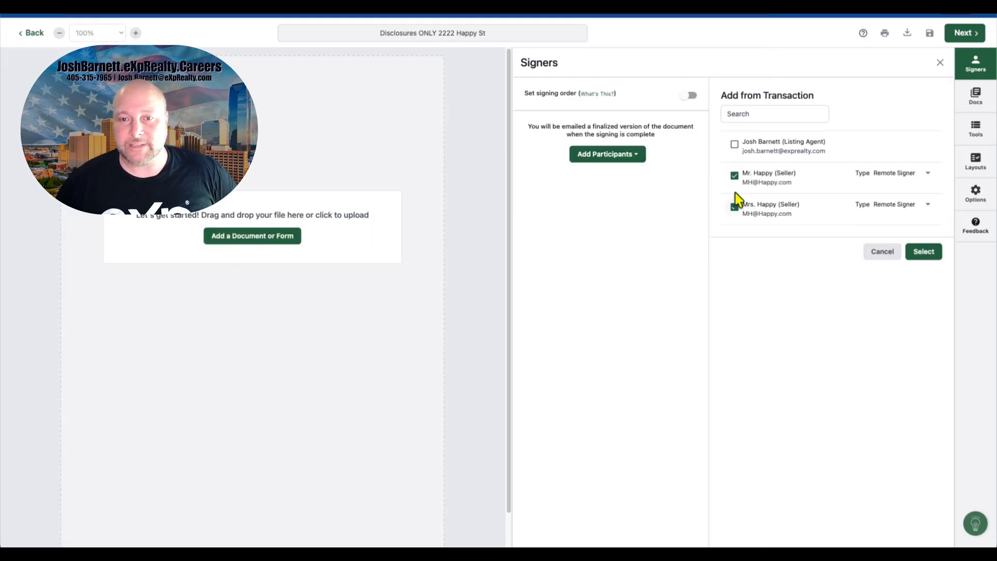
pyautogui.click(735, 144)
pyautogui.click(917, 253)
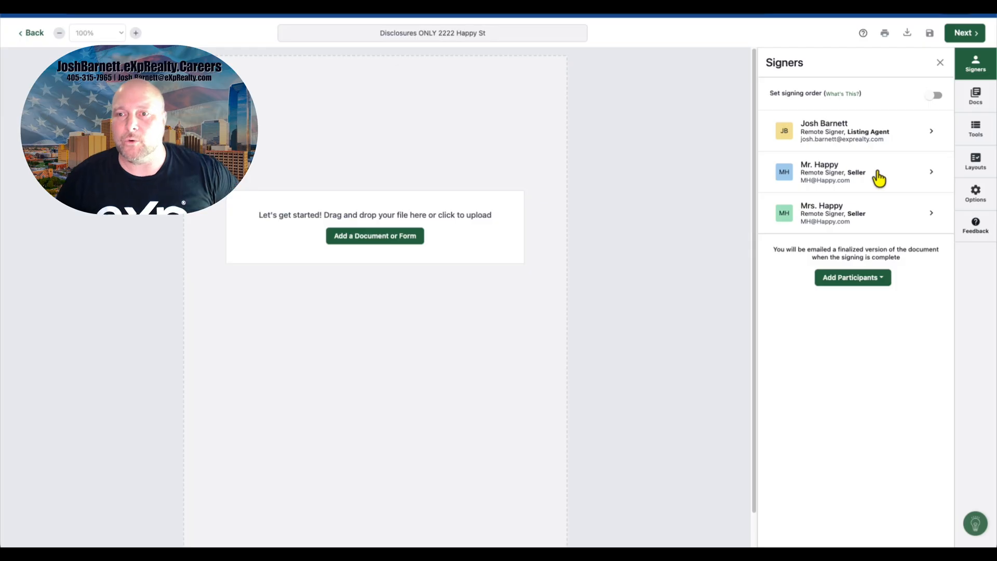
# Step: Add the Wire Fraud Advisory and Deed Fraud Notice forms from the transaction to the signing
pyautogui.click(978, 96)
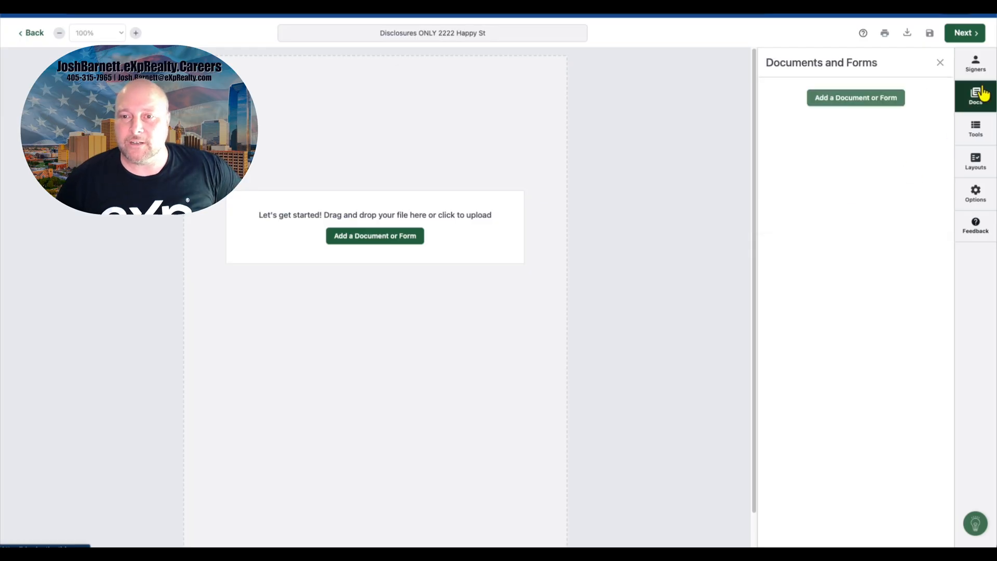
pyautogui.click(865, 101)
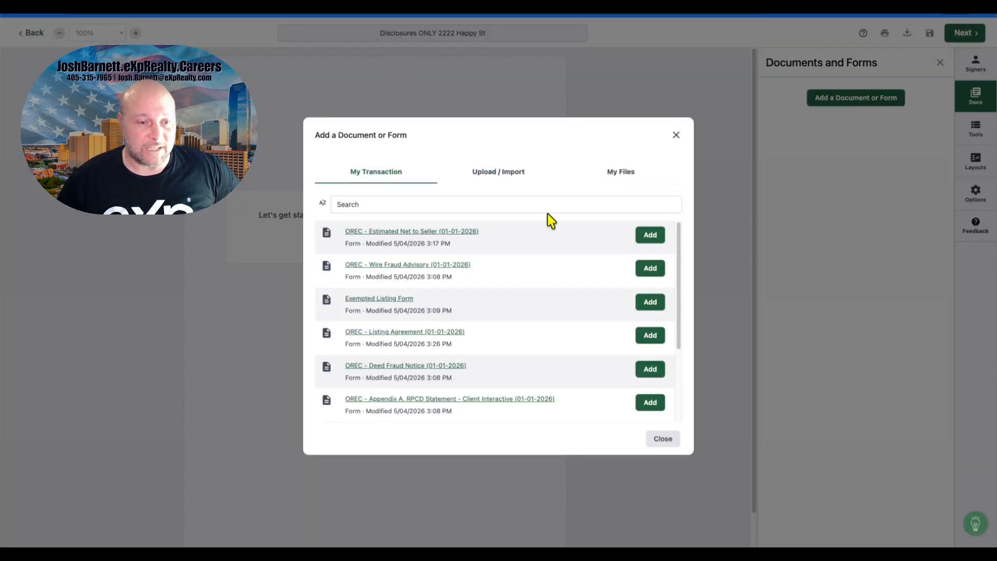
pyautogui.click(649, 269)
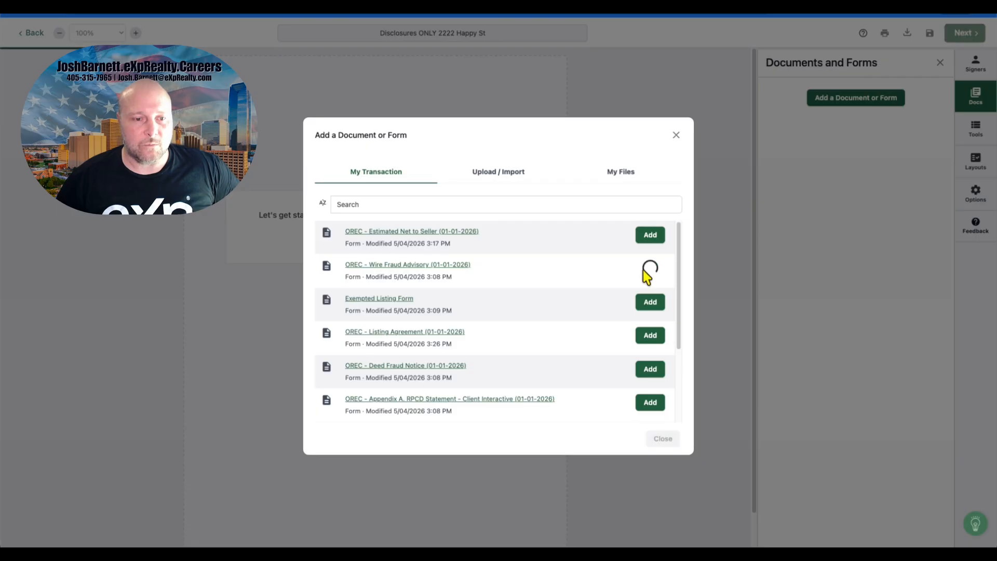
pyautogui.scroll(-1, 556, 283)
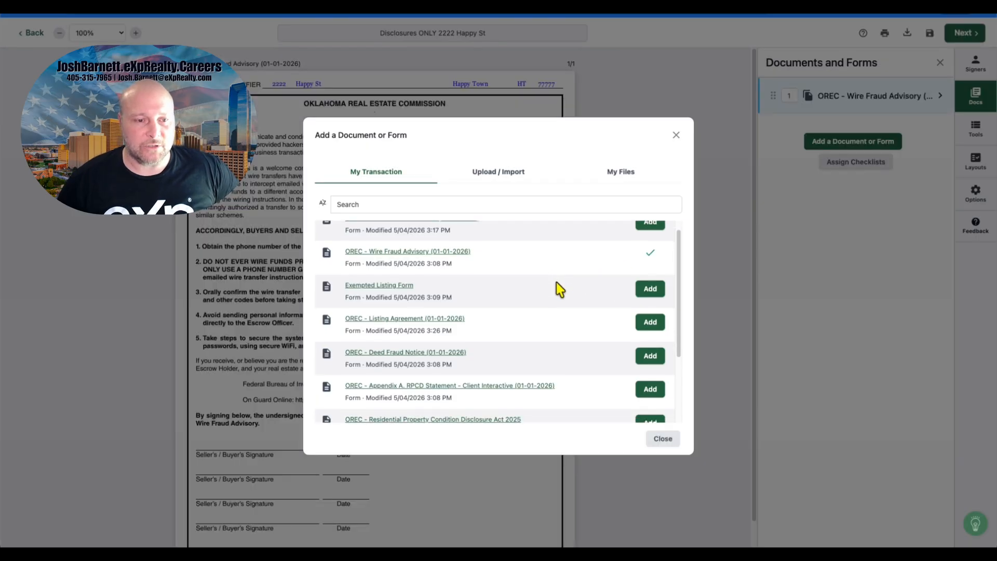
pyautogui.scroll(-1, 556, 282)
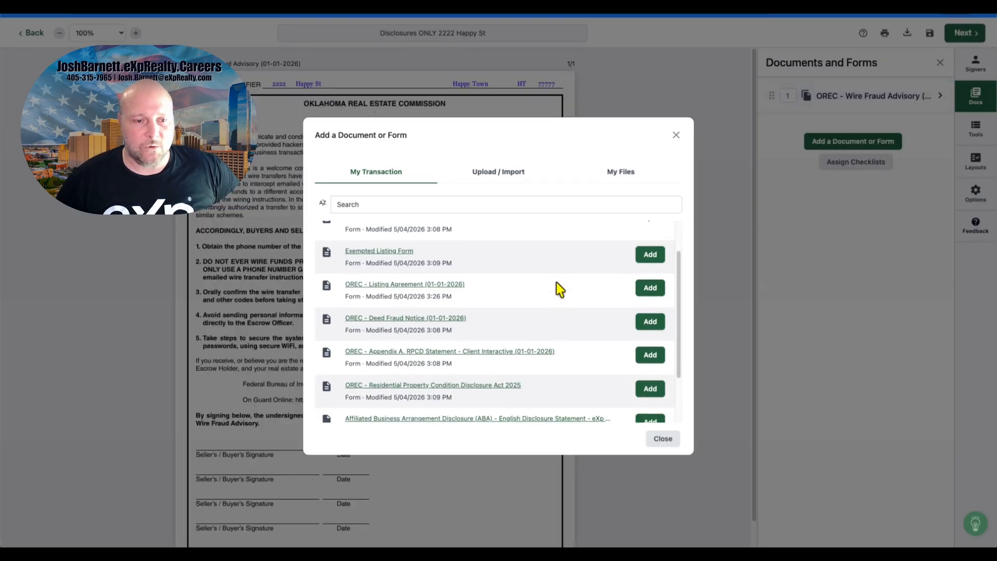
pyautogui.click(644, 316)
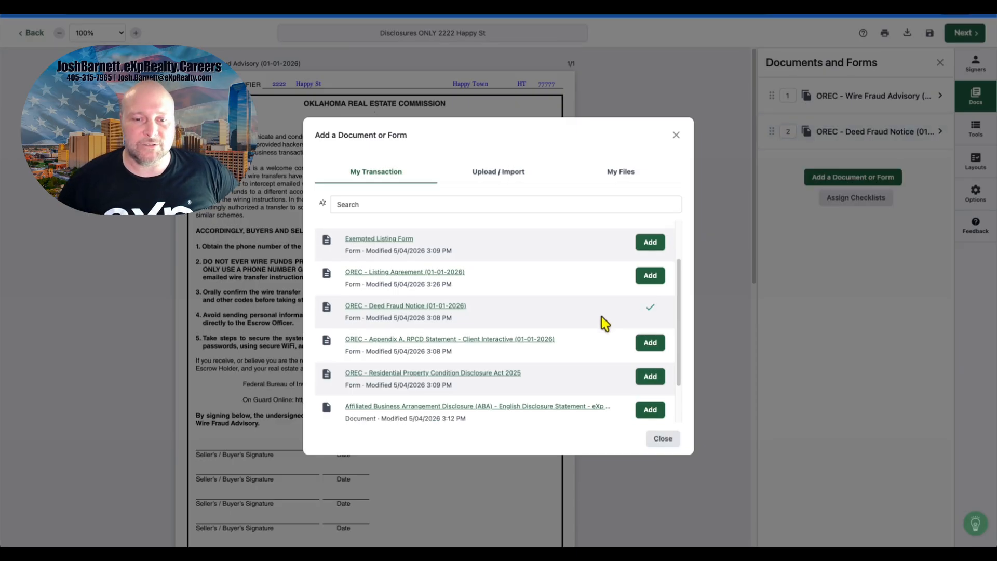
# Step: Add the Appendix A. RPCD Statement - Client Interactive form to the signing
pyautogui.scroll(-1, 602, 316)
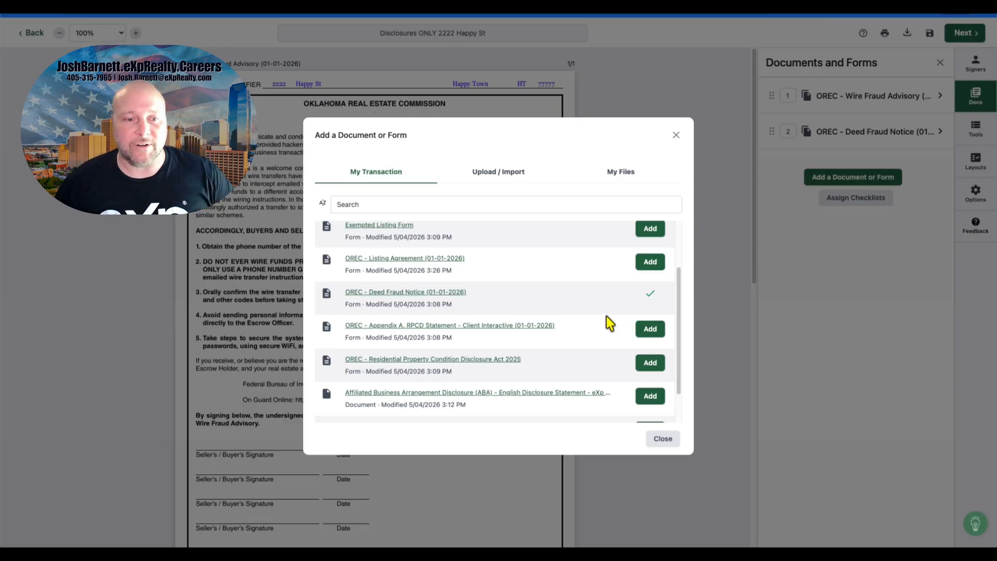
pyautogui.scroll(-1, 606, 316)
pyautogui.click(654, 310)
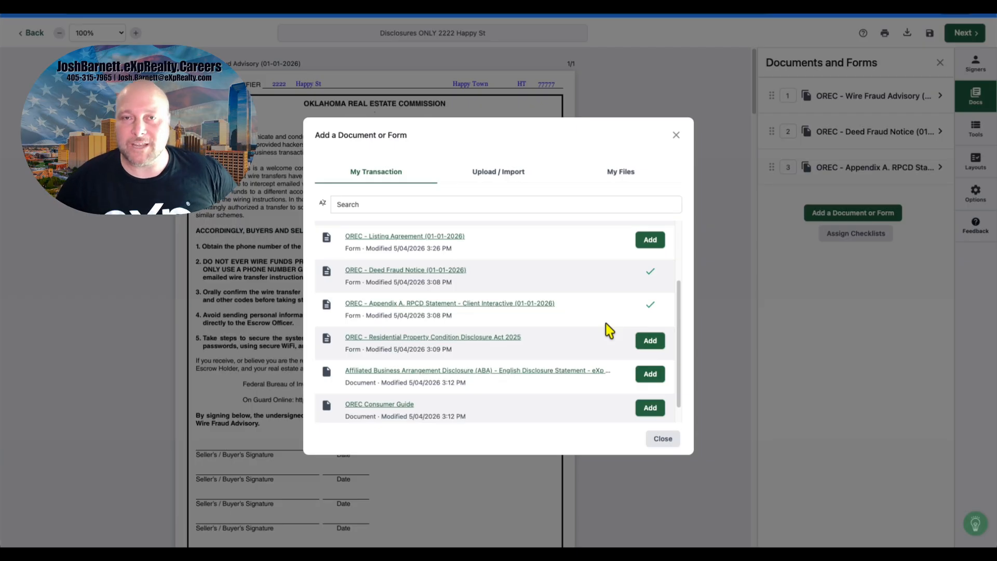
# Step: Scroll through the transaction's document list to review which forms are still available to add
pyautogui.scroll(-2, 609, 331)
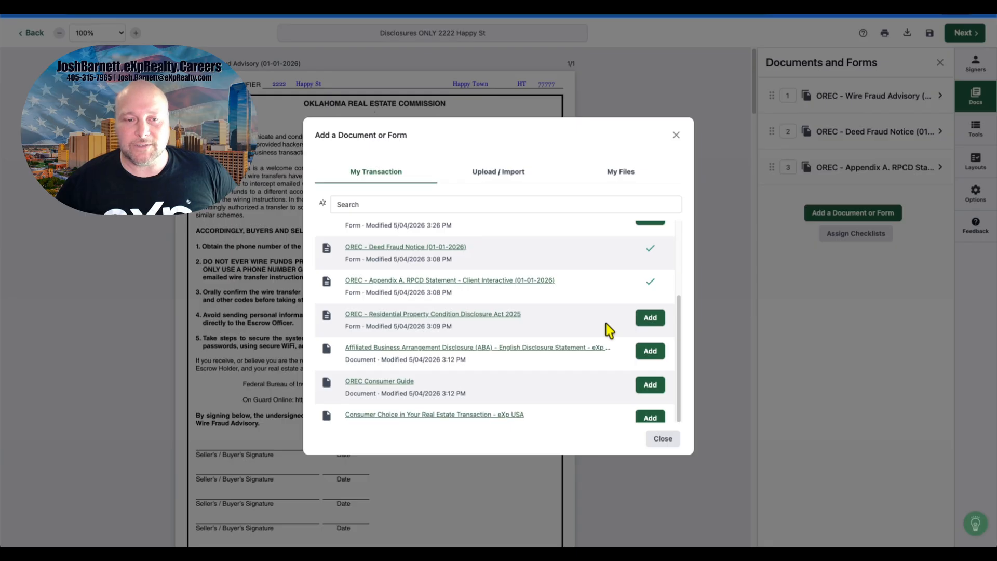
pyautogui.scroll(-1, 609, 330)
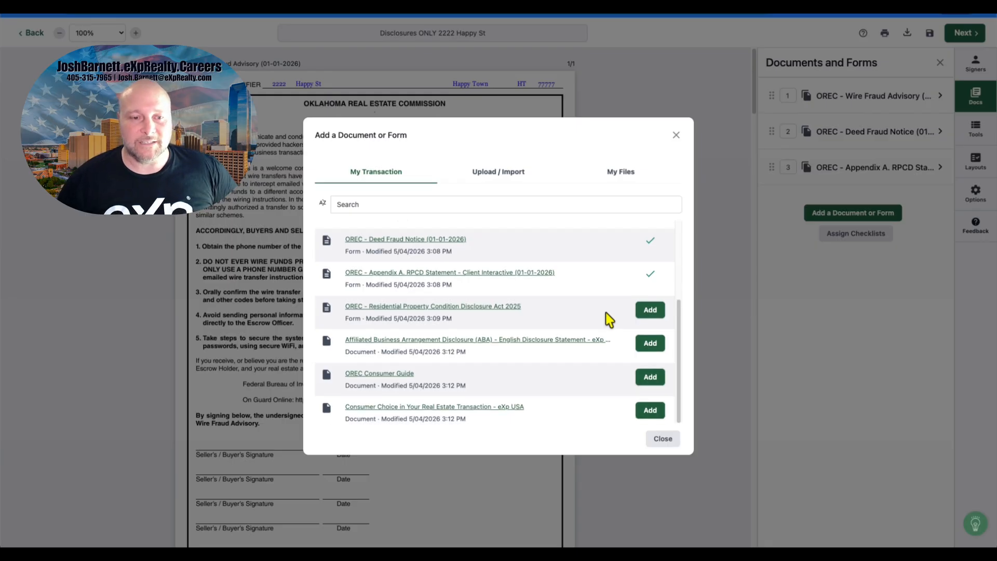
pyautogui.scroll(2, 609, 318)
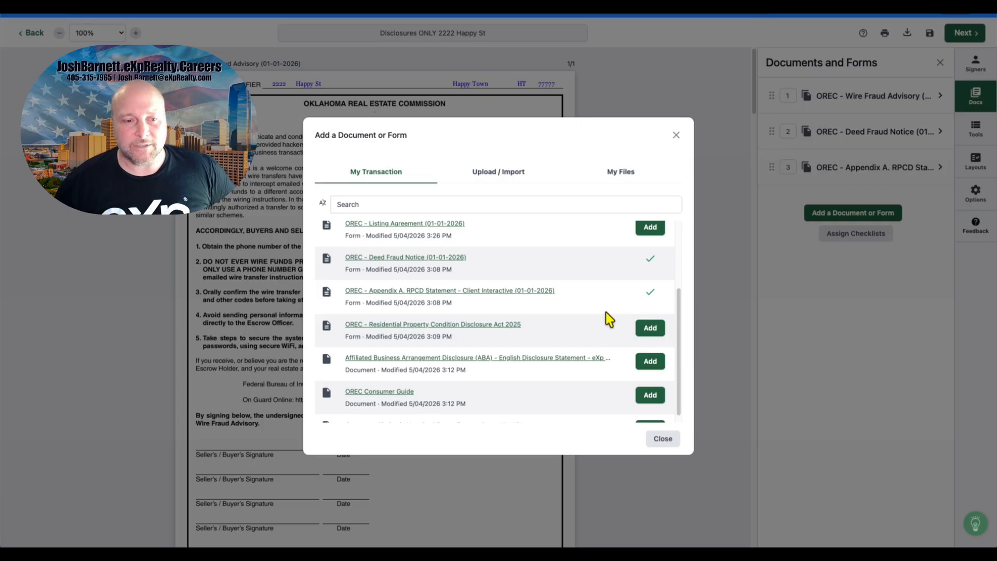
pyautogui.scroll(-1, 609, 317)
pyautogui.scroll(2, 609, 318)
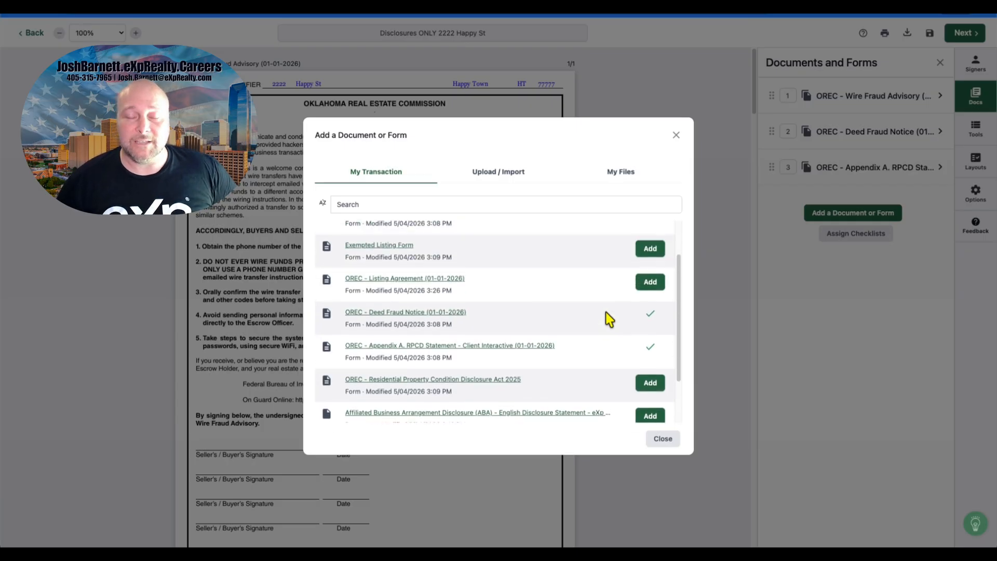
pyautogui.scroll(1, 610, 318)
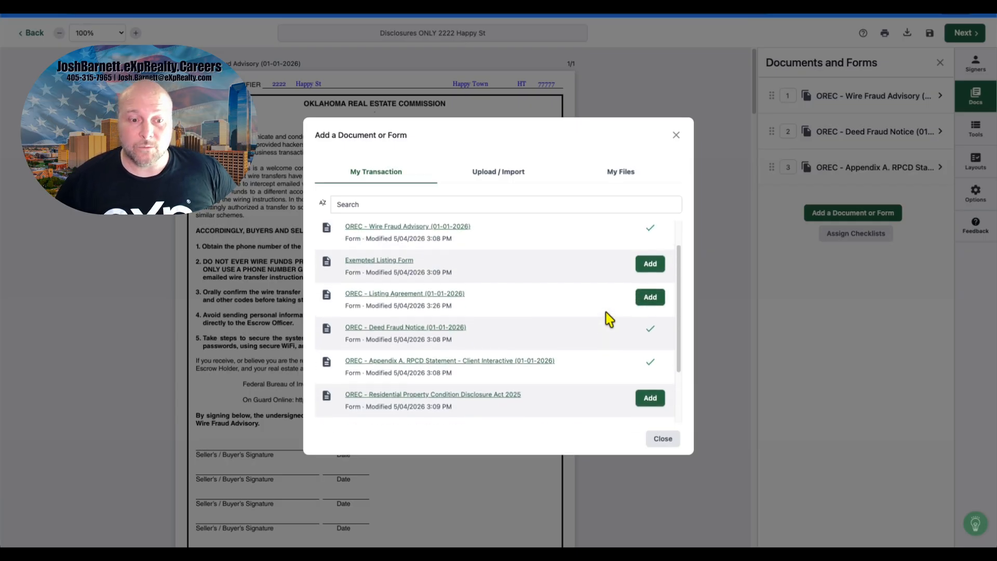
pyautogui.scroll(-1, 609, 318)
pyautogui.scroll(3, 568, 318)
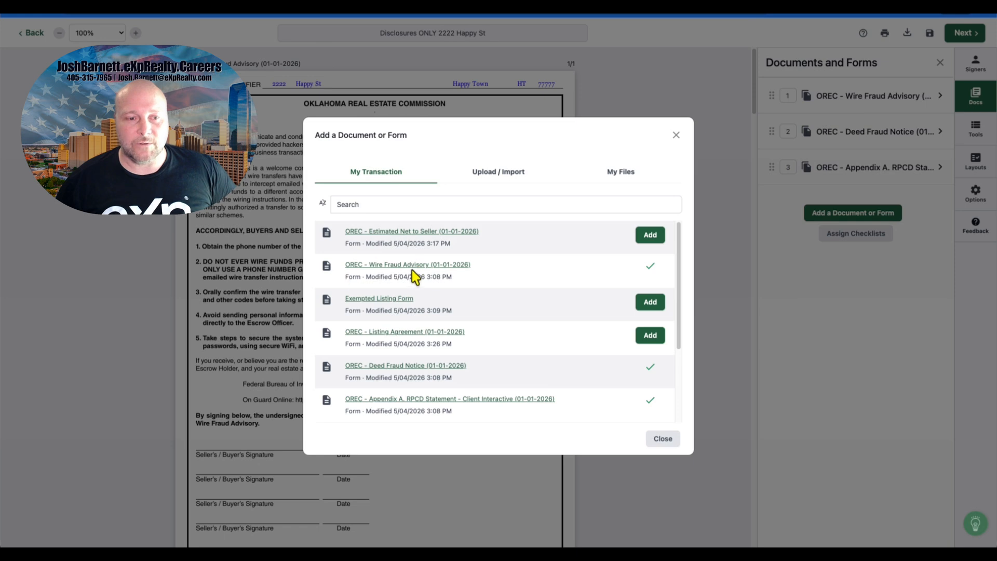
pyautogui.scroll(-2, 504, 274)
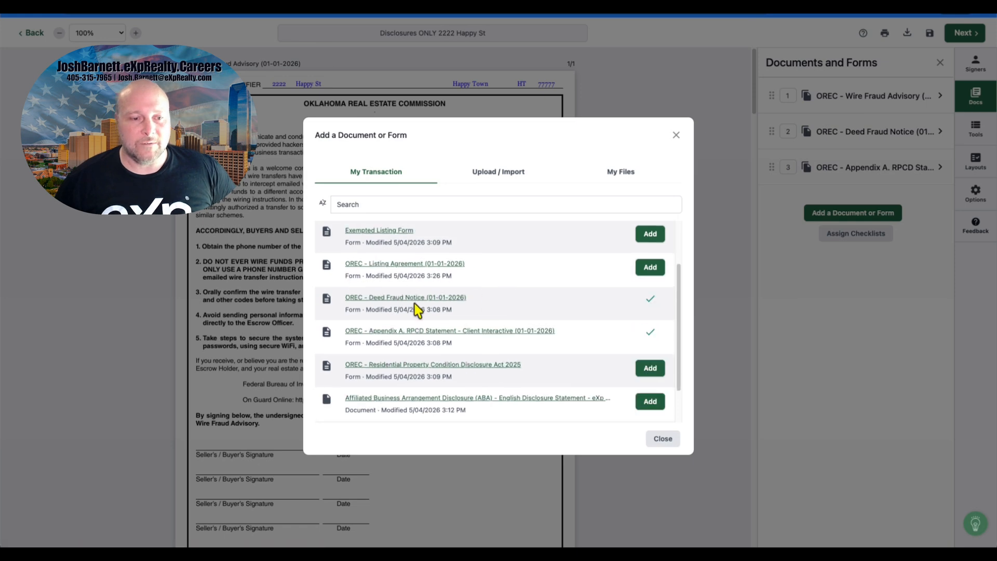
pyautogui.scroll(-2, 449, 307)
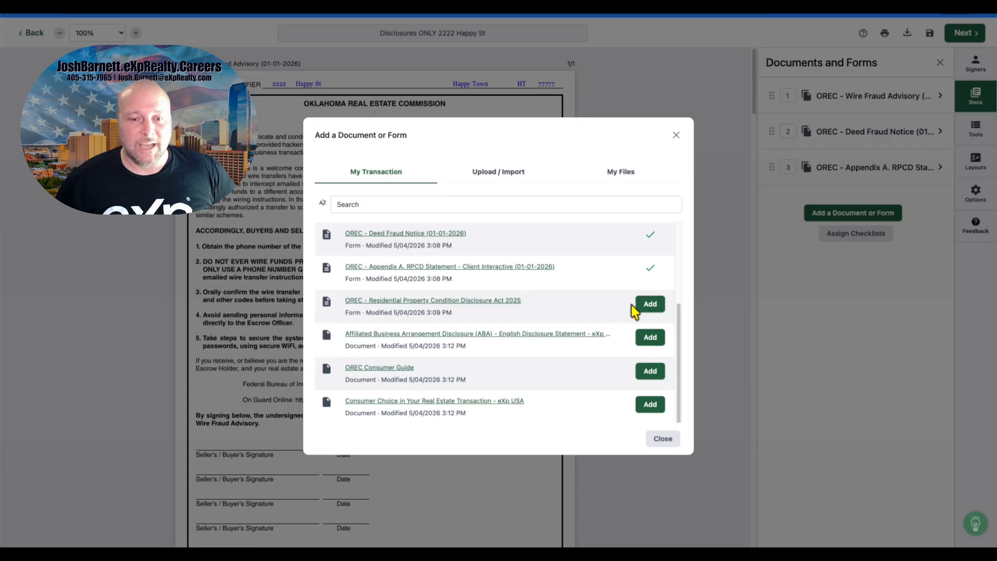
# Step: Add the Residential Property Condition Disclosure Act 2025, the Affiliated Business Arrangement Disclosure, and the OREC Consumer Guide
pyautogui.click(650, 304)
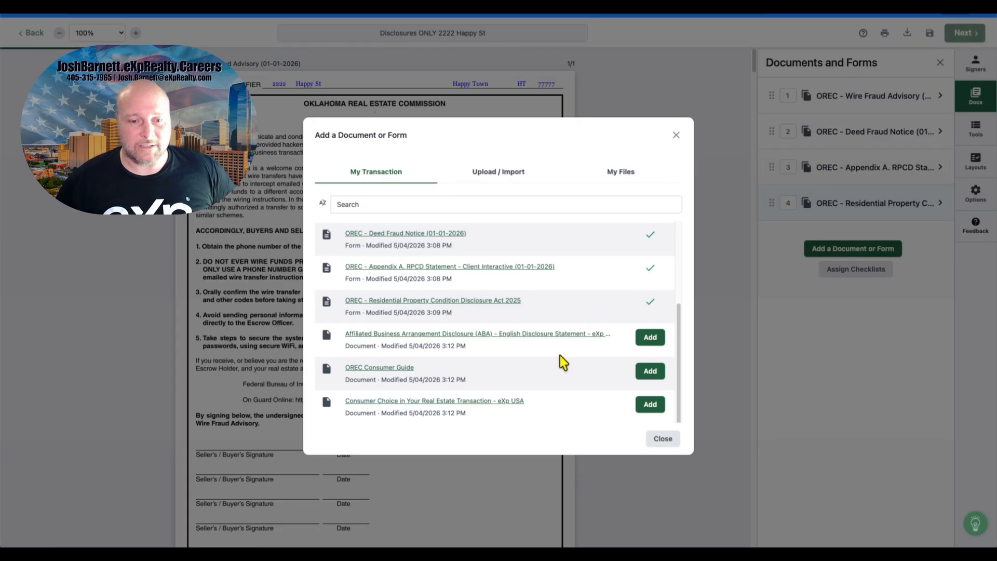
pyautogui.click(650, 338)
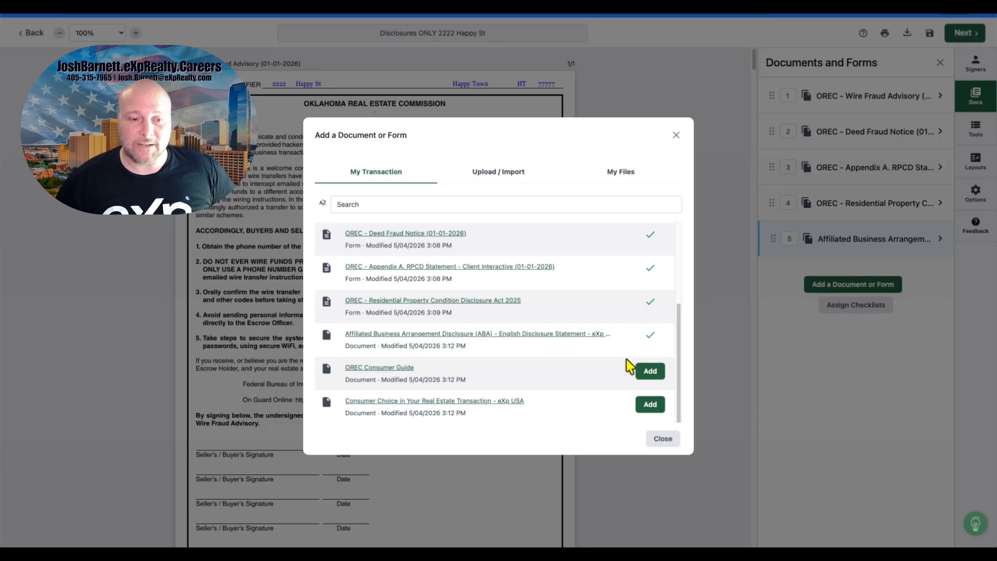
pyautogui.click(649, 372)
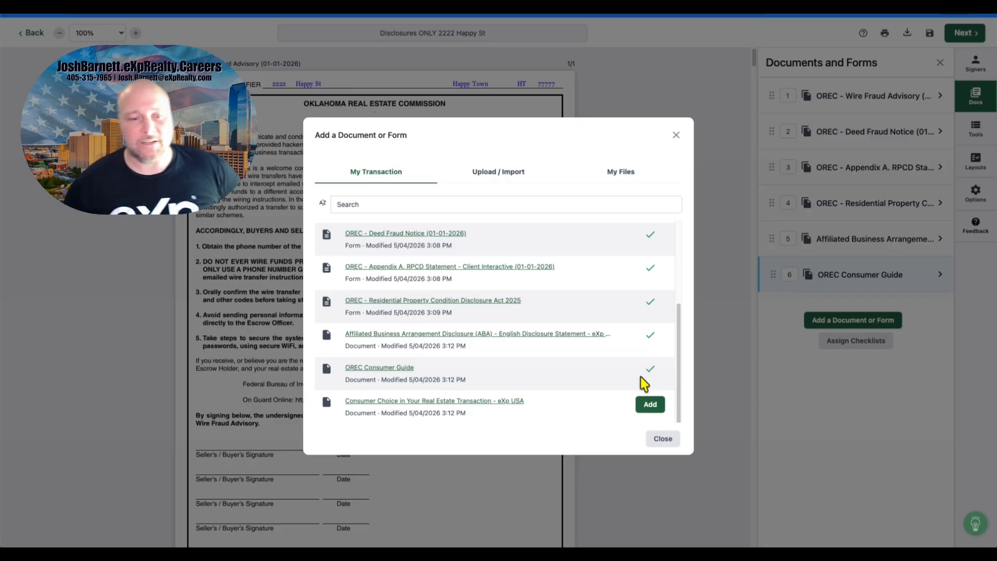
# Step: Add the Consumer Choice in Your Real Estate Transaction - eXp USA document and assign its signature blocks, mapping Seller 1 and Seller 2 to the two sellers
pyautogui.click(644, 409)
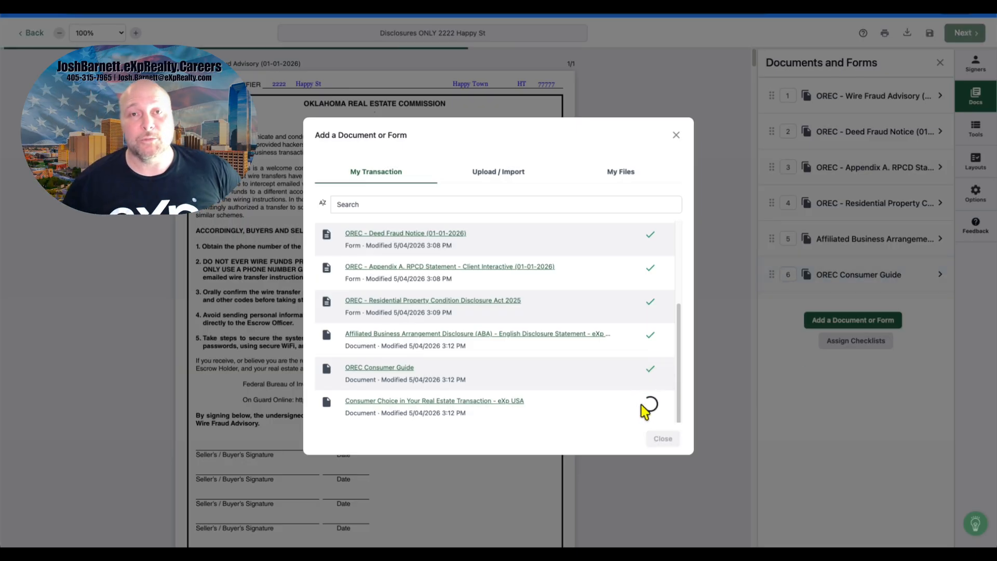
pyautogui.scroll(3, 627, 384)
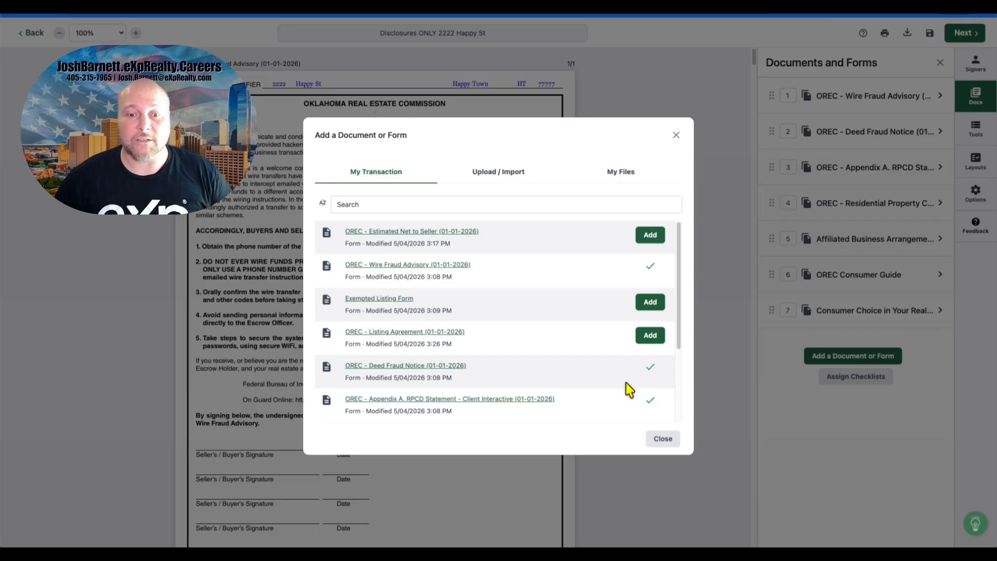
pyautogui.click(668, 441)
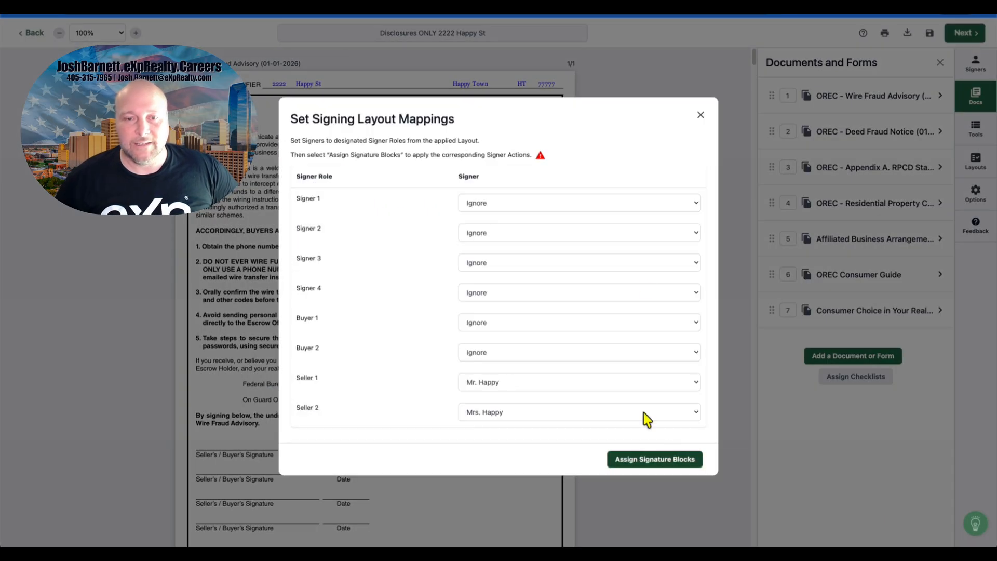
pyautogui.click(535, 383)
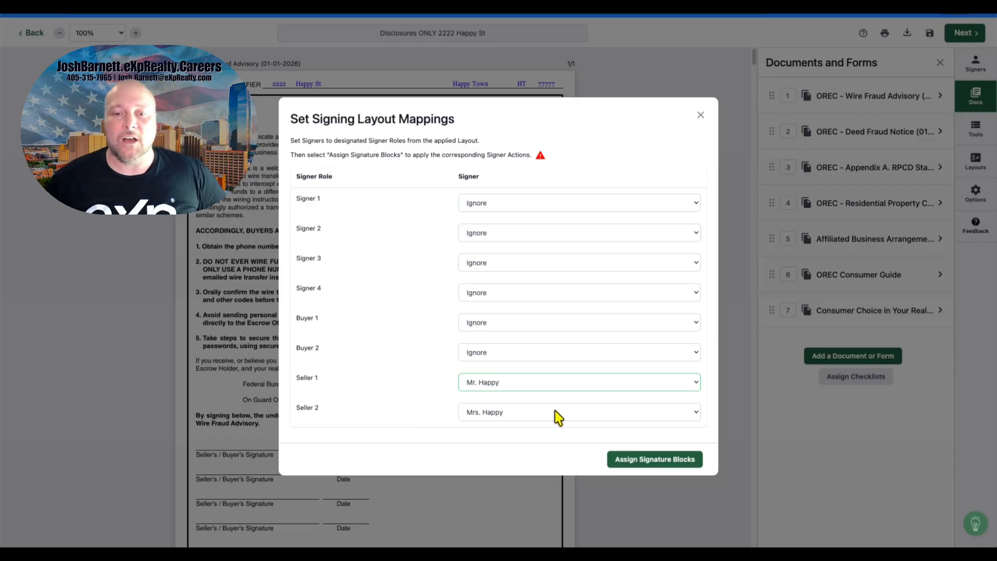
pyautogui.click(627, 464)
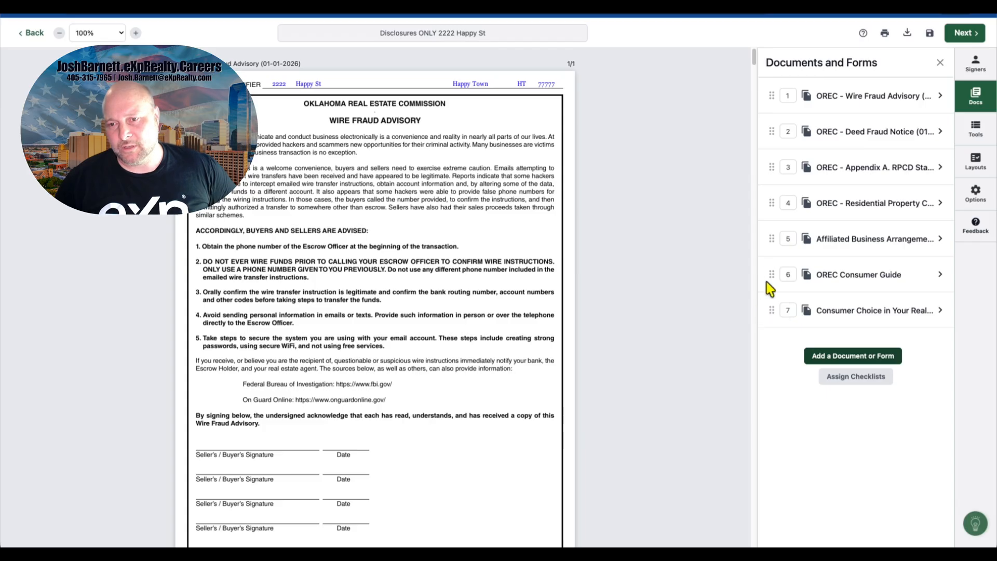
pyautogui.click(832, 210)
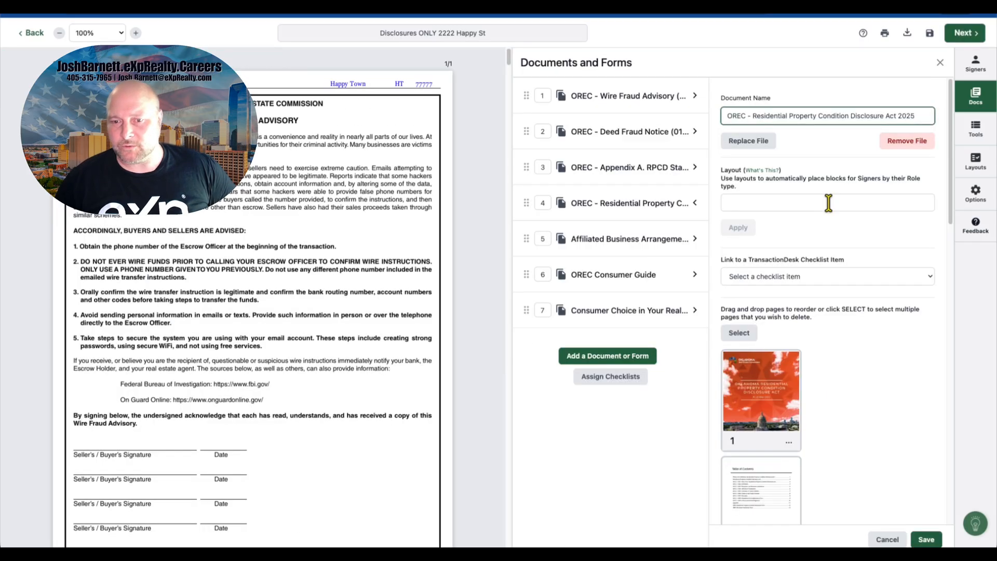
pyautogui.click(940, 62)
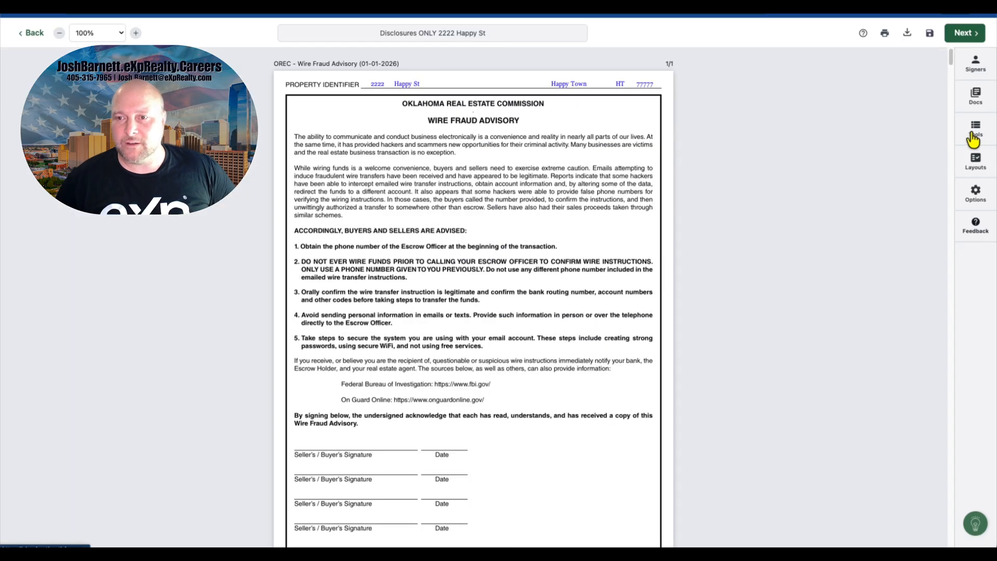
pyautogui.click(975, 97)
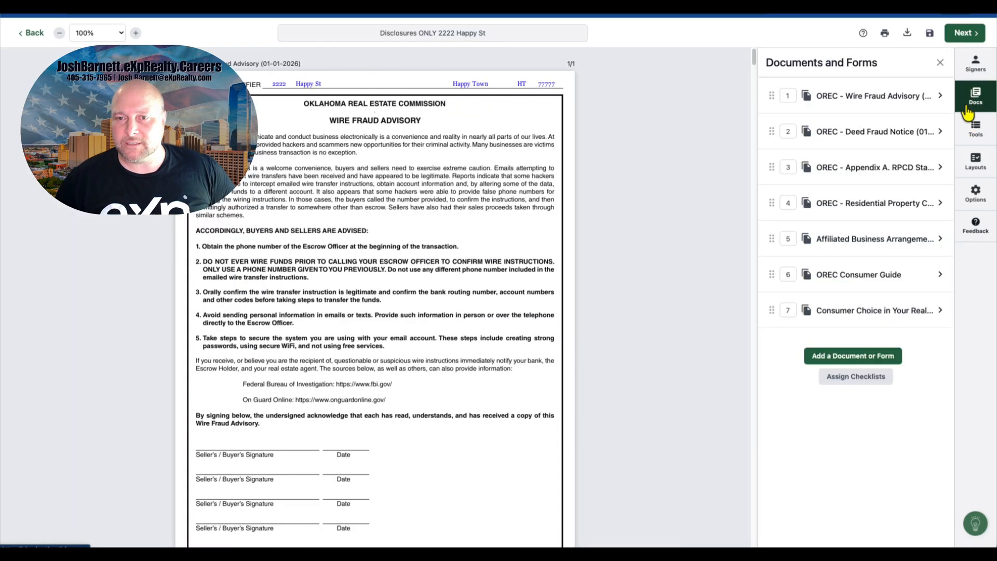
# Step: Reorder the documents so the Residential Property Condition Disclosure Act is second, the Deed Fraud Notice fourth, and the OREC Consumer Guide last
pyautogui.moveTo(769, 206); pyautogui.dragTo(768, 166)
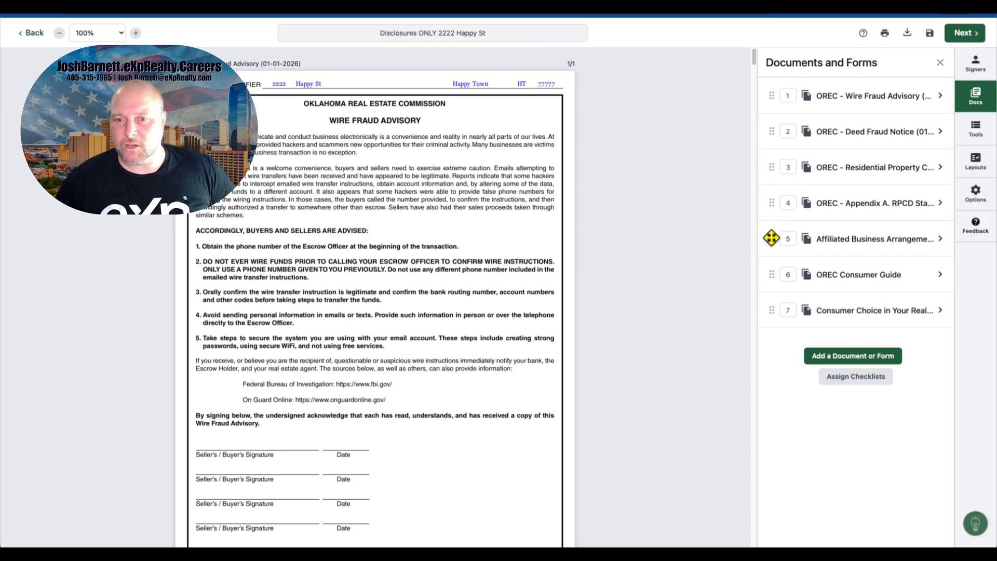
pyautogui.moveTo(773, 129); pyautogui.dragTo(773, 198)
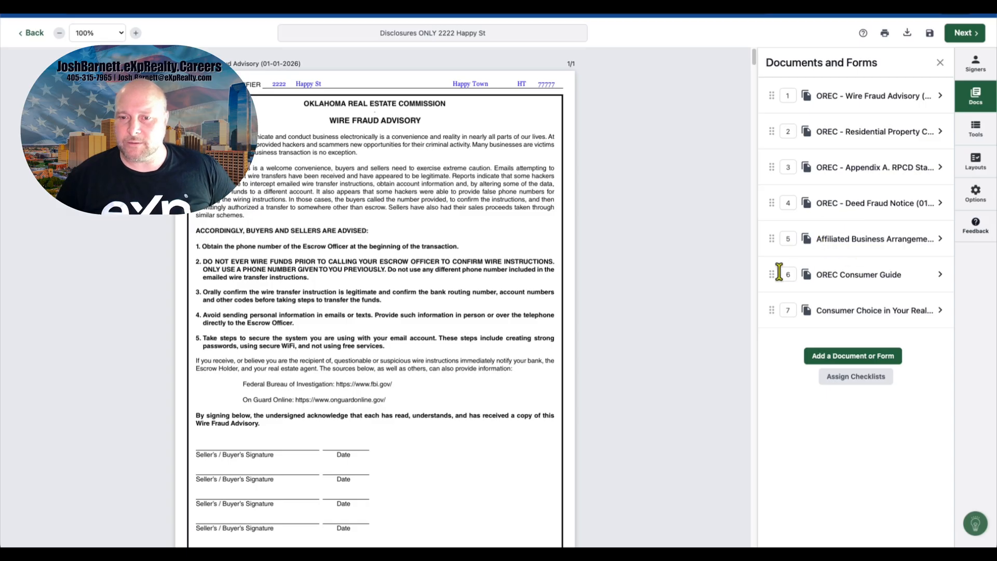
pyautogui.moveTo(773, 274); pyautogui.dragTo(772, 310)
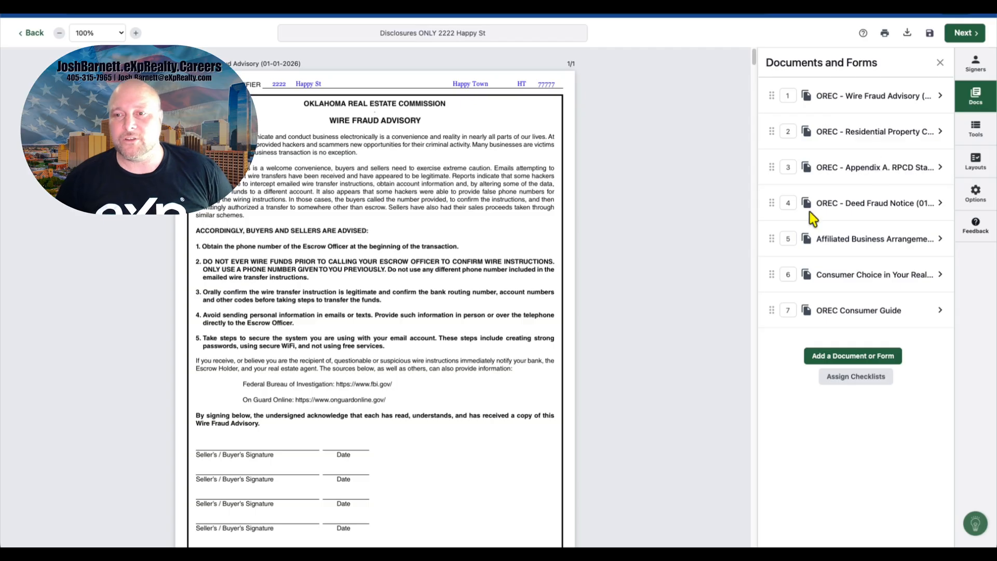
# Step: Switch the signing tools to the first seller and place a Sign Here block on the Wire Fraud Advisory's first signature line, aligning its date with the Date column
pyautogui.click(975, 137)
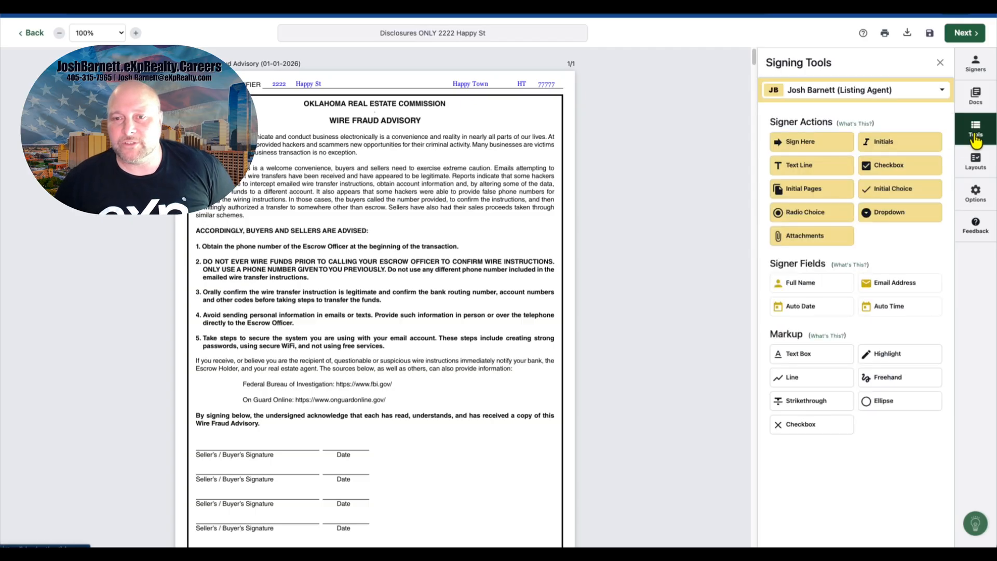
pyautogui.click(937, 97)
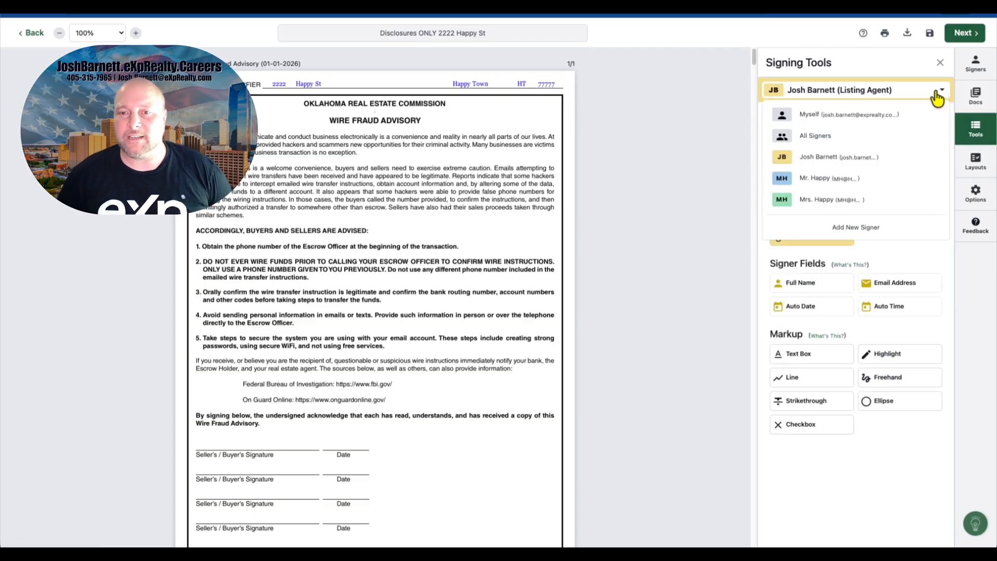
pyautogui.click(883, 178)
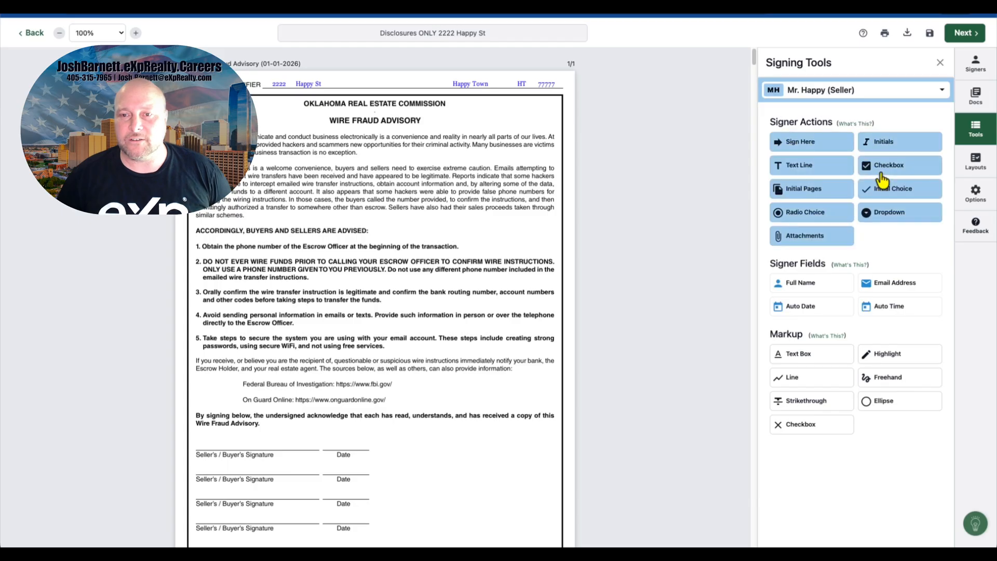
pyautogui.scroll(-1, 249, 229)
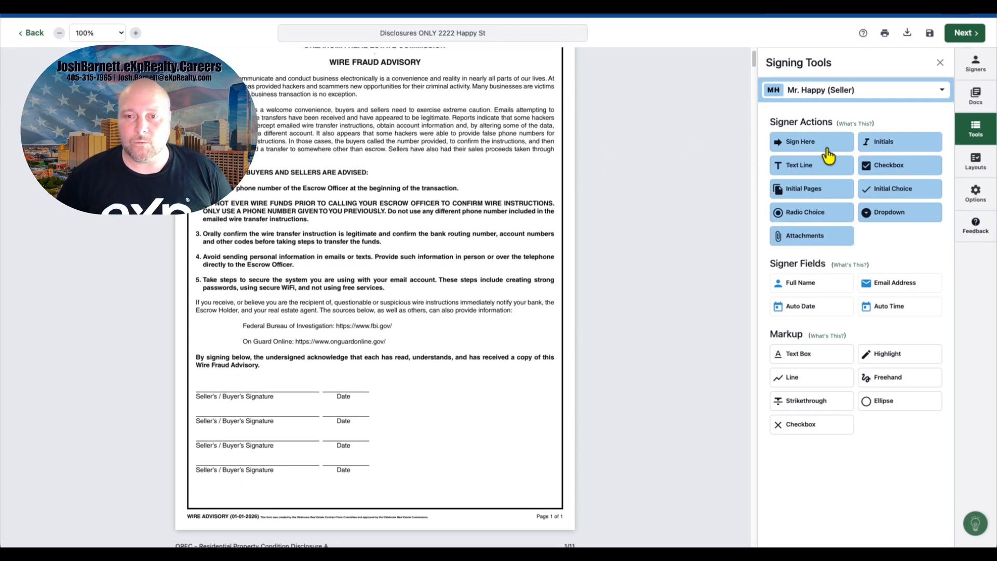
pyautogui.moveTo(811, 150)
pyautogui.mouseDown()
pyautogui.moveTo(266, 367)
pyautogui.moveTo(211, 385)
pyautogui.moveTo(200, 372)
pyautogui.mouseUp()
pyautogui.moveTo(277, 384); pyautogui.dragTo(335, 383)
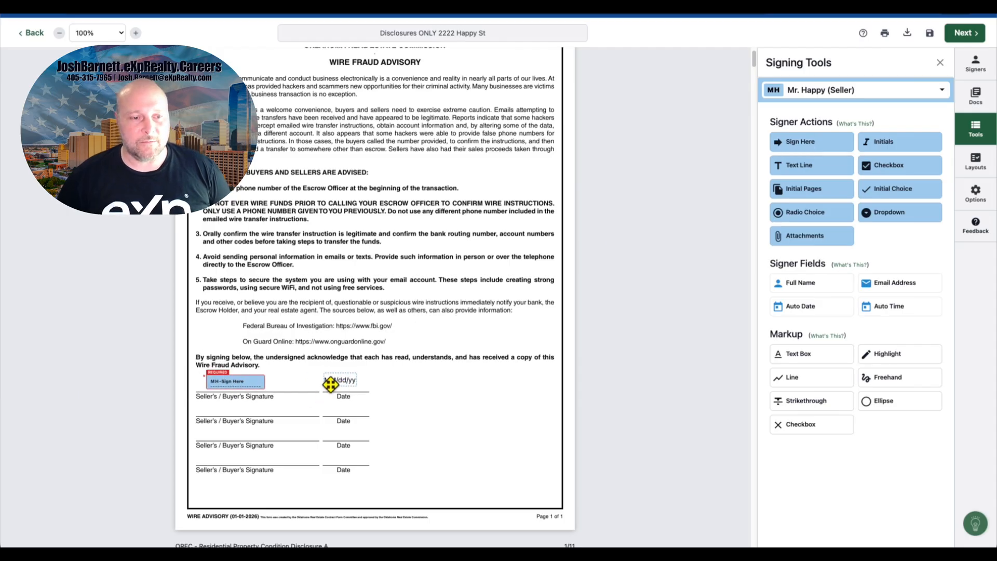
# Step: Place a Sign Here block for the first seller on the cover page of the Residential Property Condition Disclosure Act
pyautogui.scroll(-3, 370, 387)
pyautogui.scroll(-7, 370, 386)
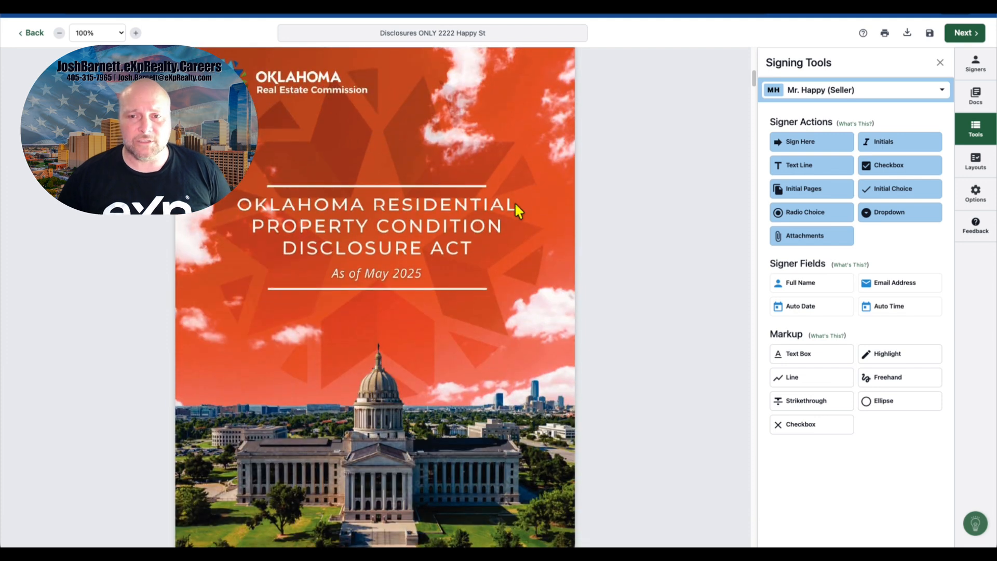
pyautogui.moveTo(823, 148); pyautogui.dragTo(248, 290)
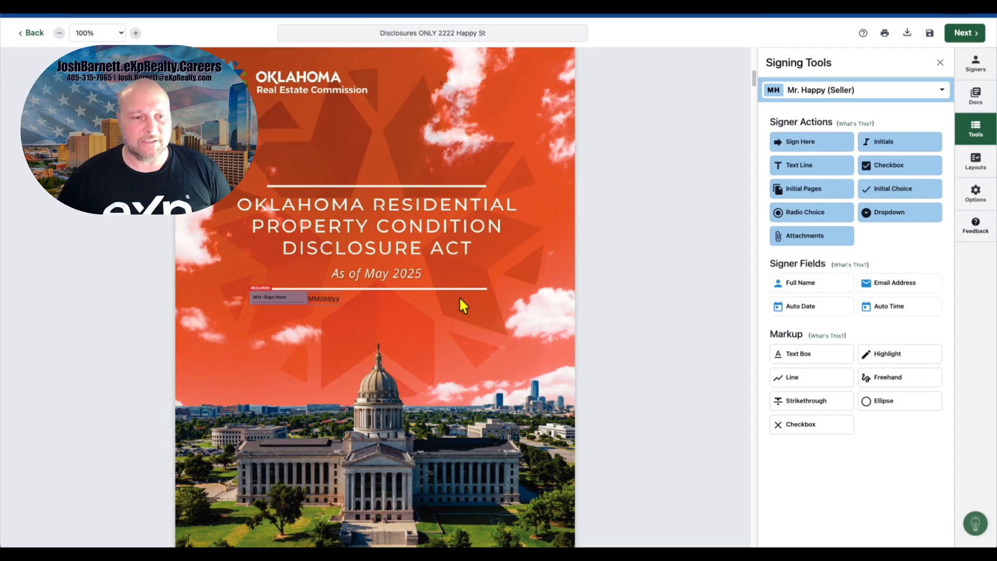
# Step: Scroll through the Appendix A RPCD Statement pages to review the seller fields already placed on it
pyautogui.scroll(-20, 459, 297)
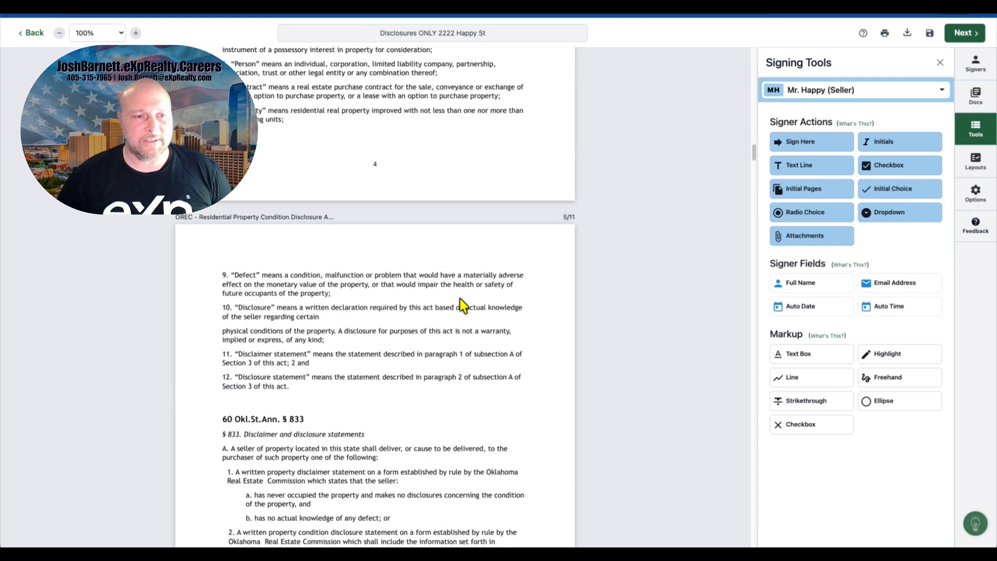
pyautogui.scroll(-20, 461, 299)
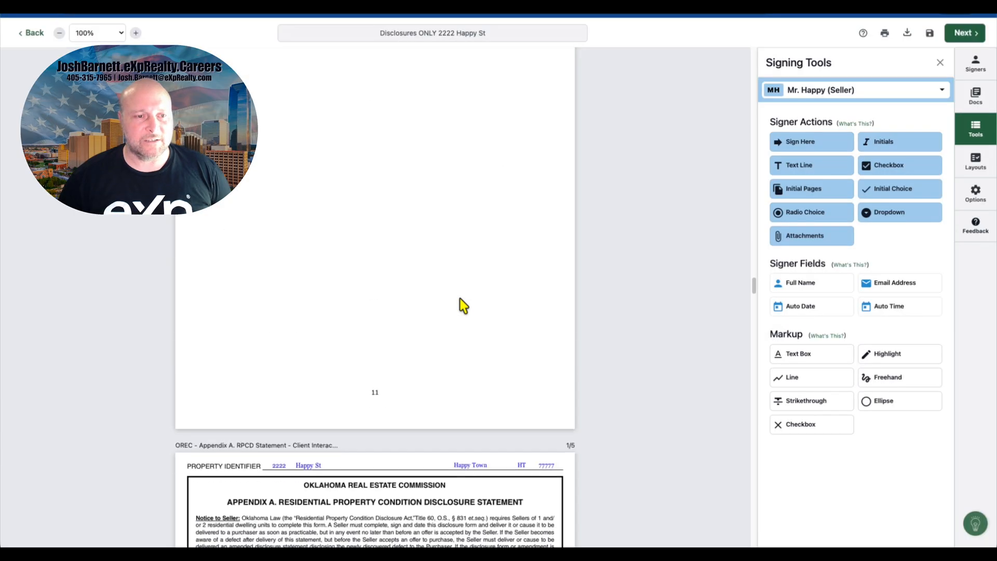
pyautogui.scroll(-5, 464, 306)
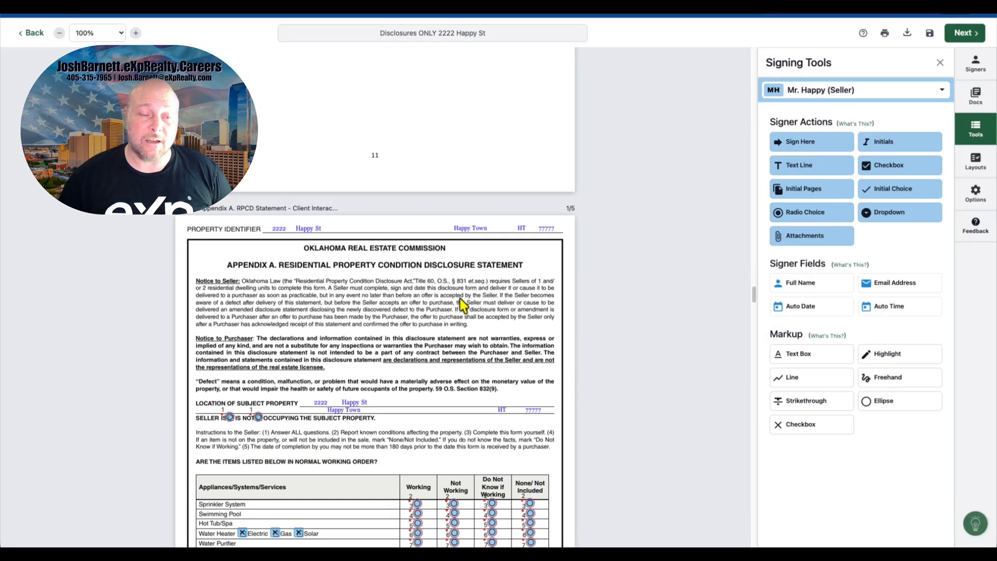
pyautogui.scroll(-5, 463, 306)
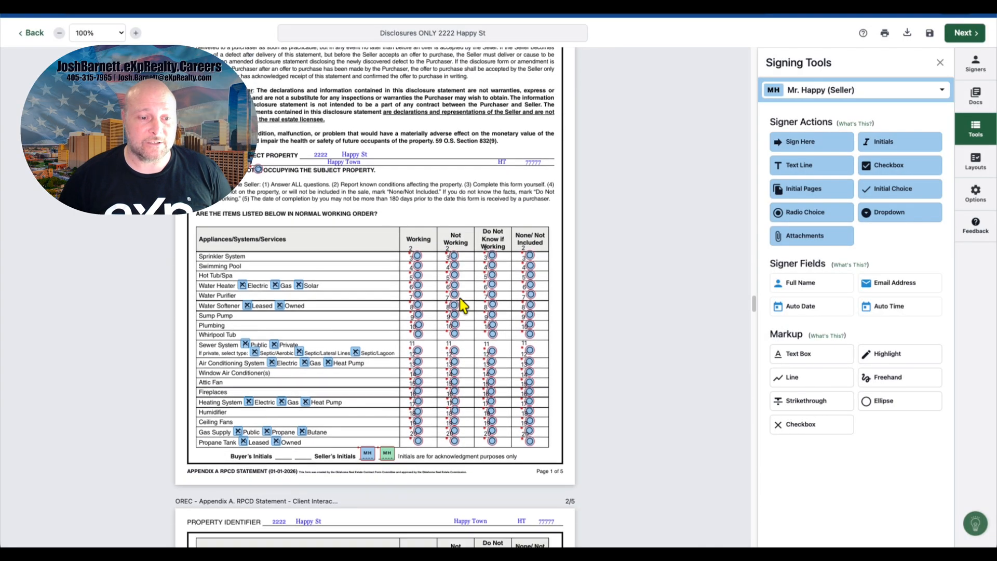
pyautogui.scroll(-3, 462, 306)
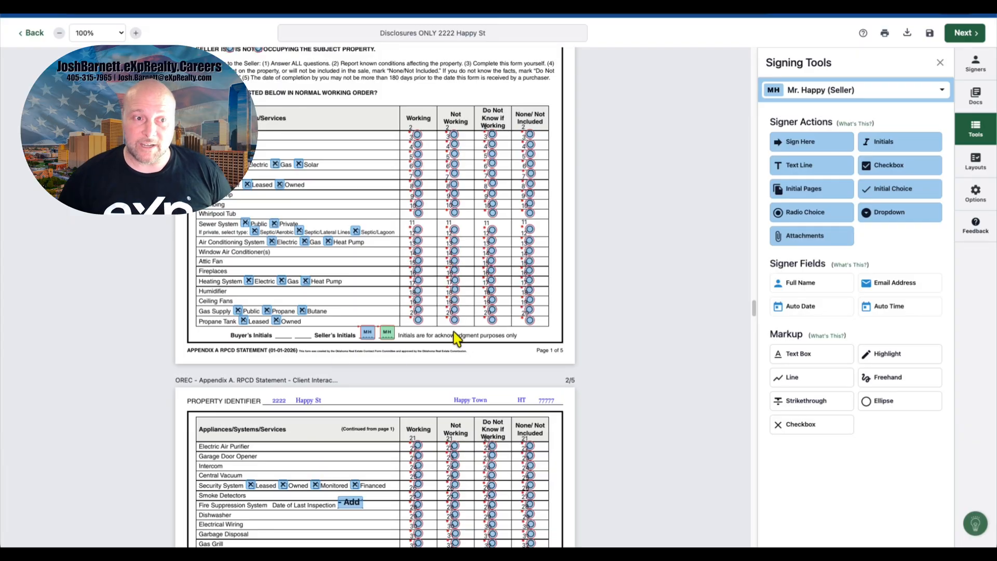
pyautogui.scroll(5, 452, 339)
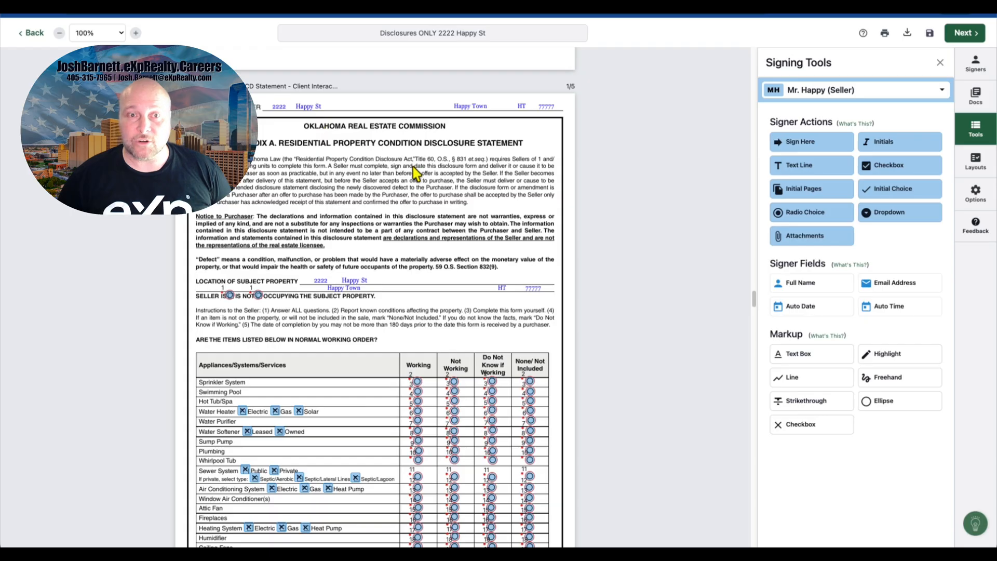
pyautogui.scroll(-5, 416, 171)
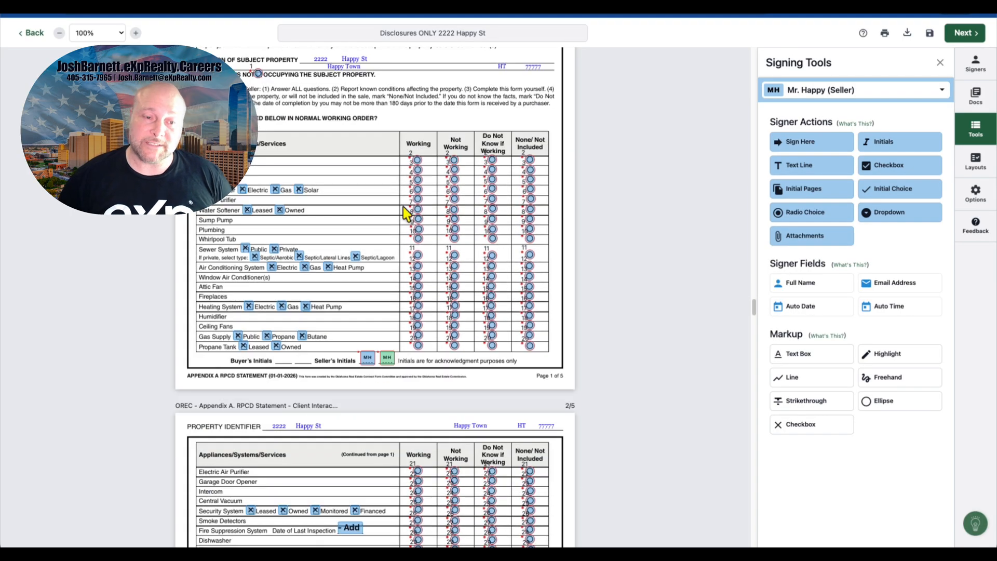
pyautogui.scroll(-4, 408, 213)
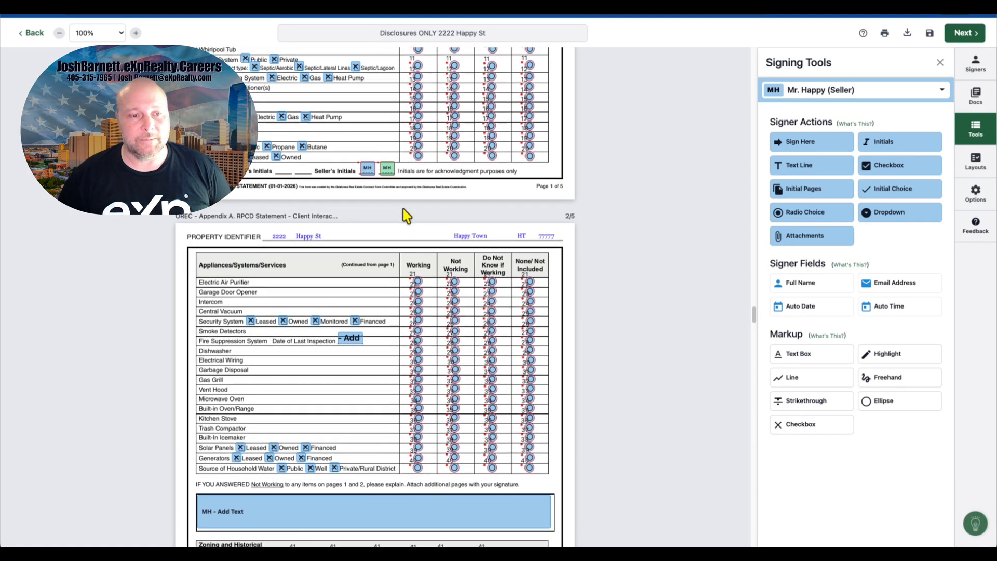
pyautogui.scroll(-4, 407, 215)
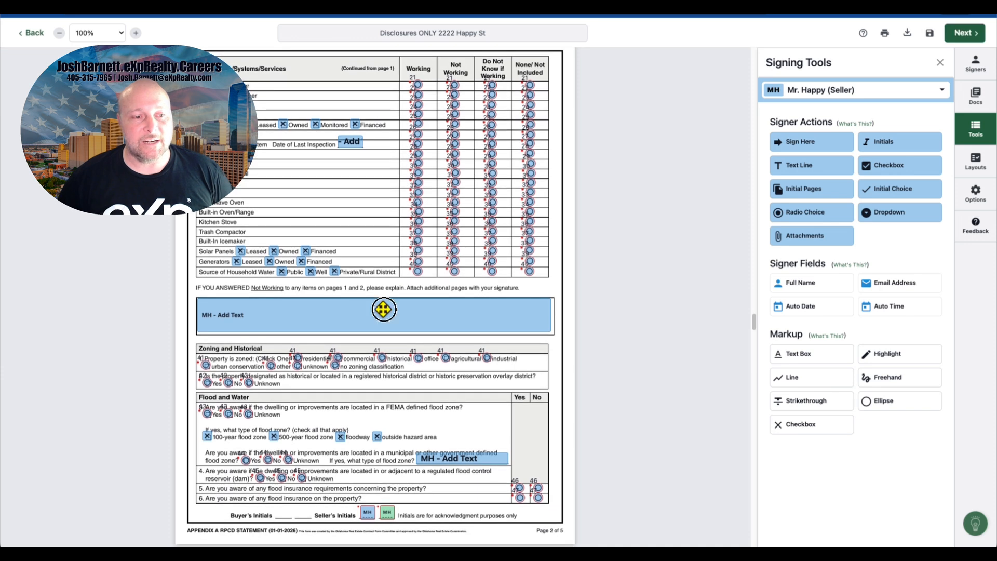
# Step: Make the seller's explanation text field below the page 2 appliance table of Appendix A required
pyautogui.click(383, 310)
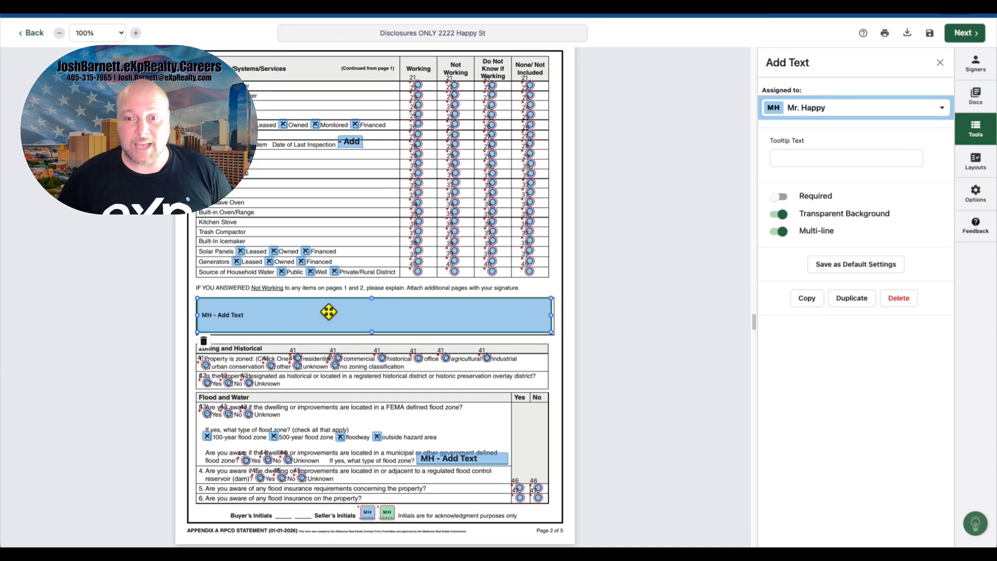
pyautogui.click(779, 196)
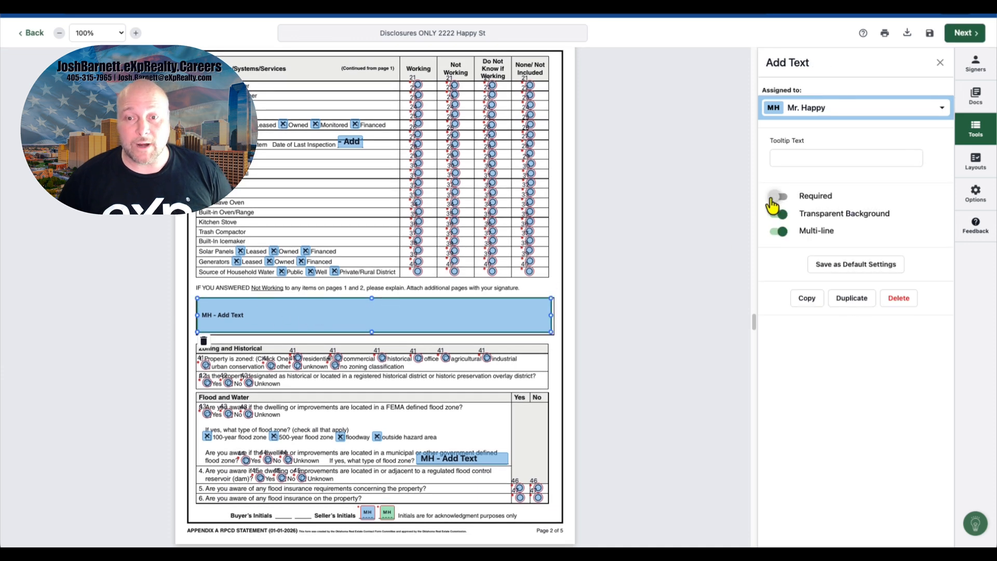
pyautogui.click(492, 290)
pyautogui.click(401, 321)
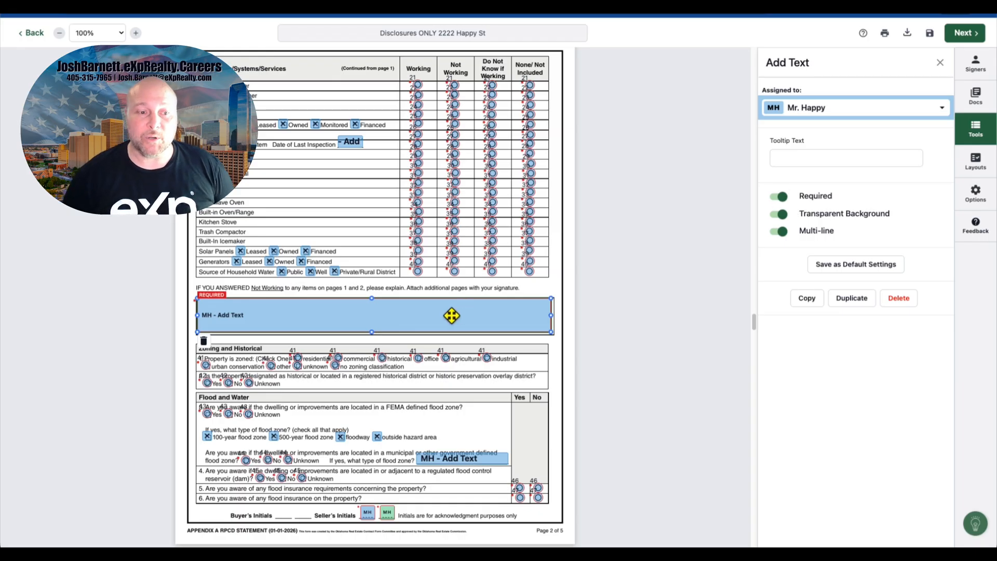
# Step: Make the roof covering age text field on page 3 of Appendix A required
pyautogui.scroll(-4, 451, 315)
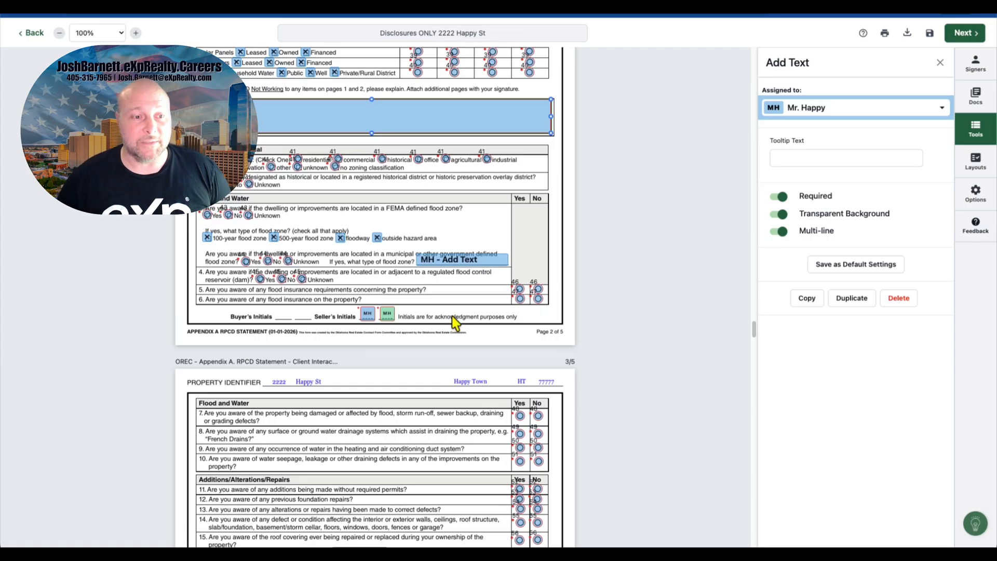
pyautogui.scroll(-1, 454, 322)
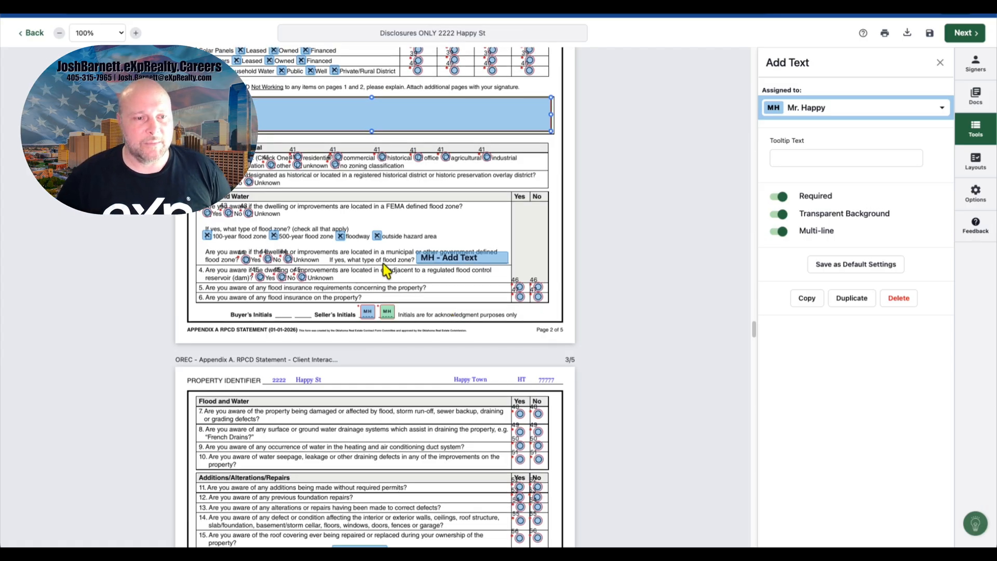
pyautogui.scroll(-4, 427, 283)
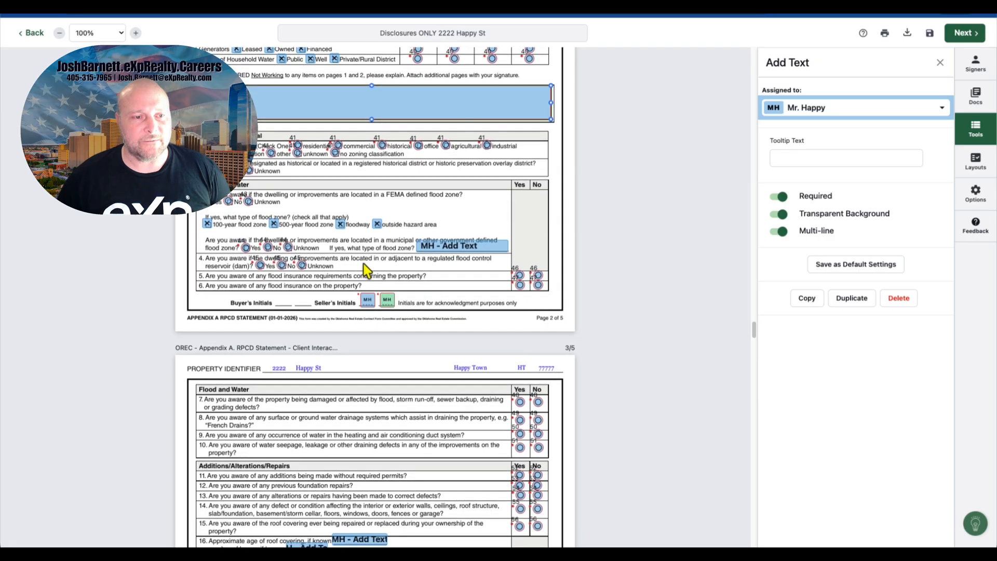
pyautogui.scroll(-1, 420, 270)
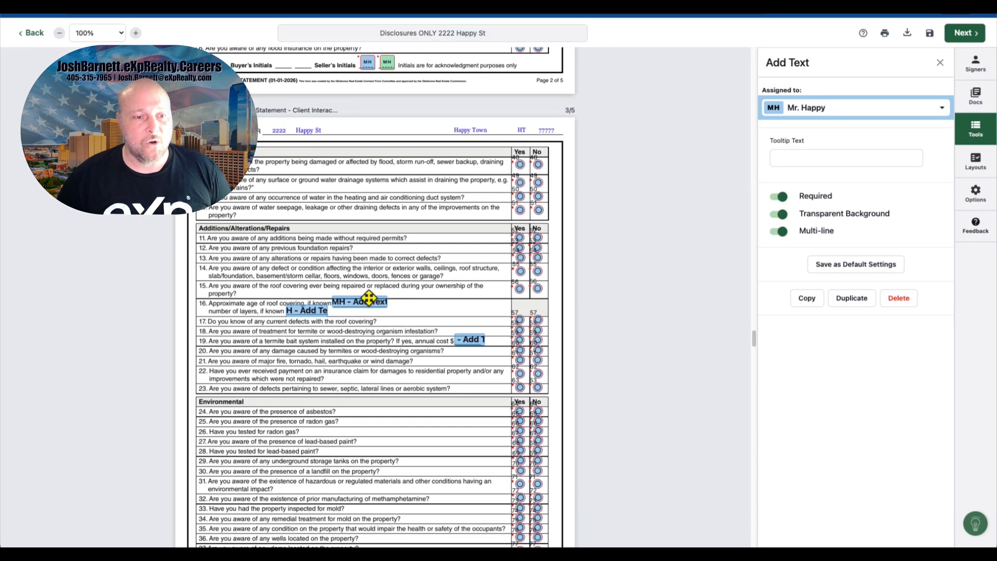
pyautogui.click(363, 301)
pyautogui.click(778, 197)
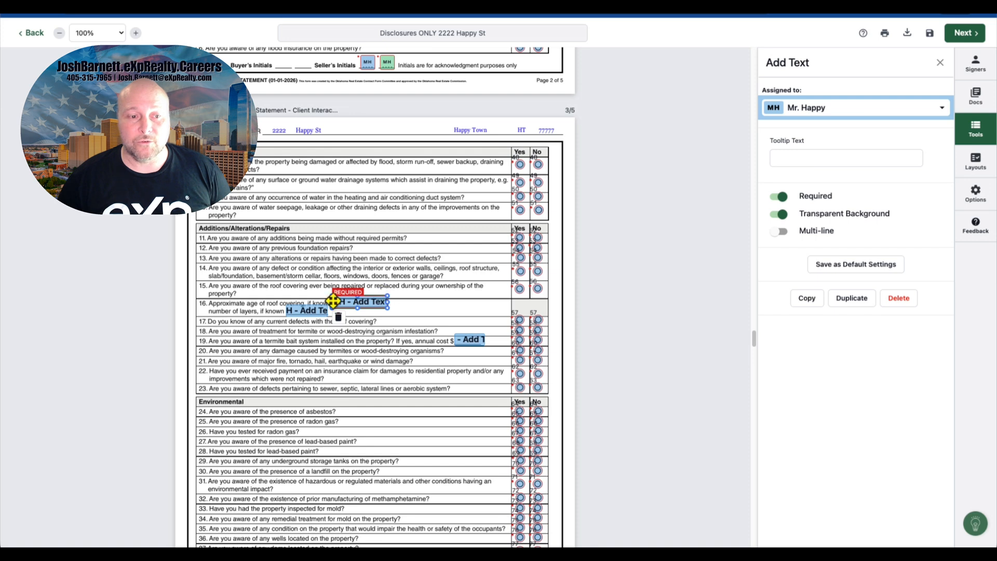
# Step: Make the roof layers text field on page 3 and the large explanation box on page 4 of Appendix A required
pyautogui.click(304, 312)
pyautogui.click(778, 197)
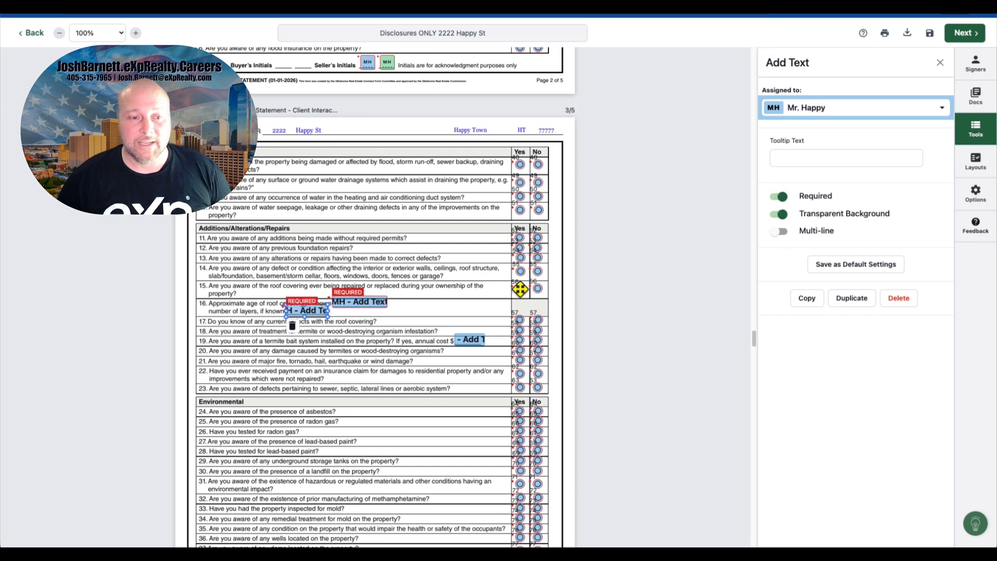
pyautogui.scroll(-3, 403, 338)
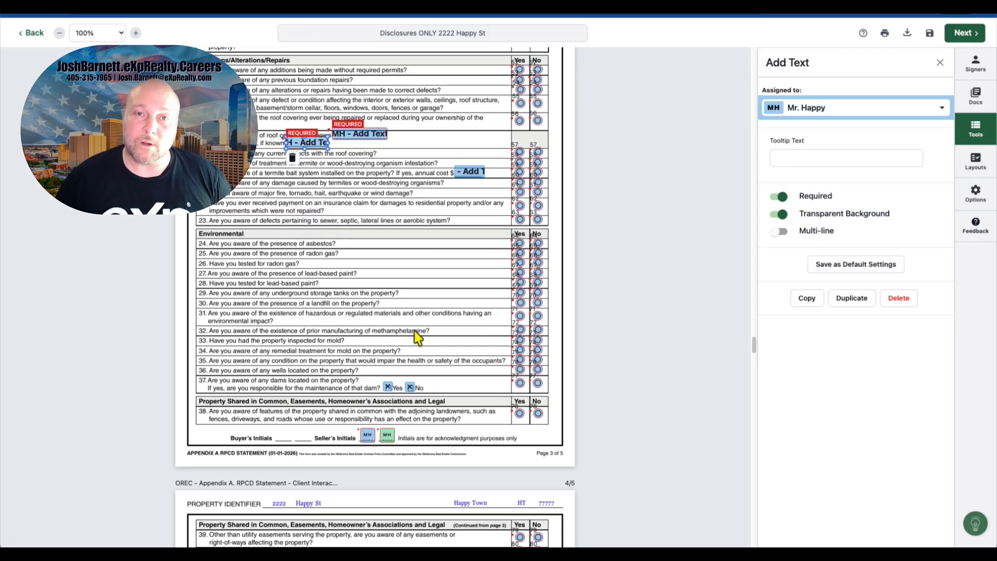
pyautogui.scroll(-3, 415, 331)
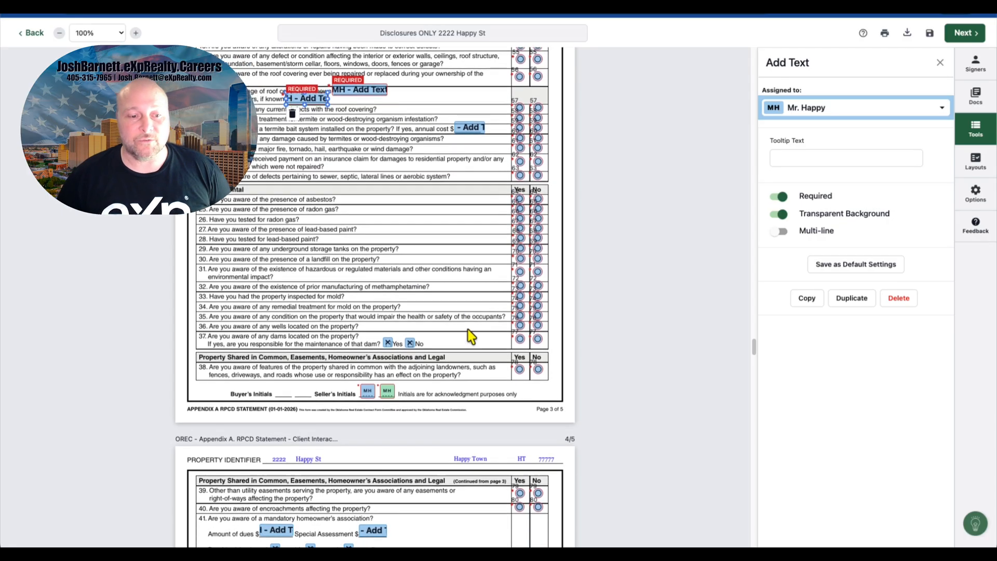
pyautogui.scroll(-8, 470, 337)
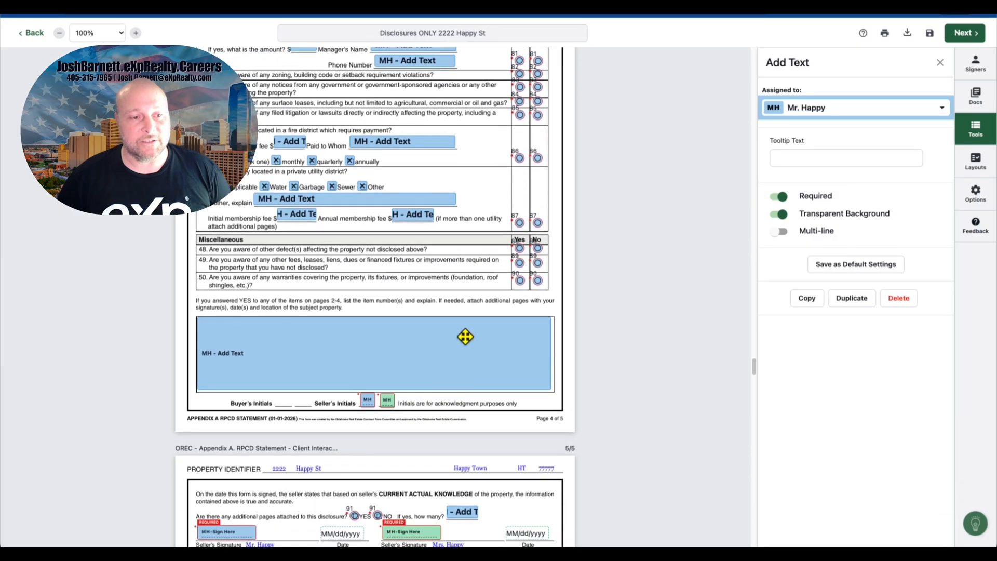
pyautogui.click(397, 345)
pyautogui.click(779, 196)
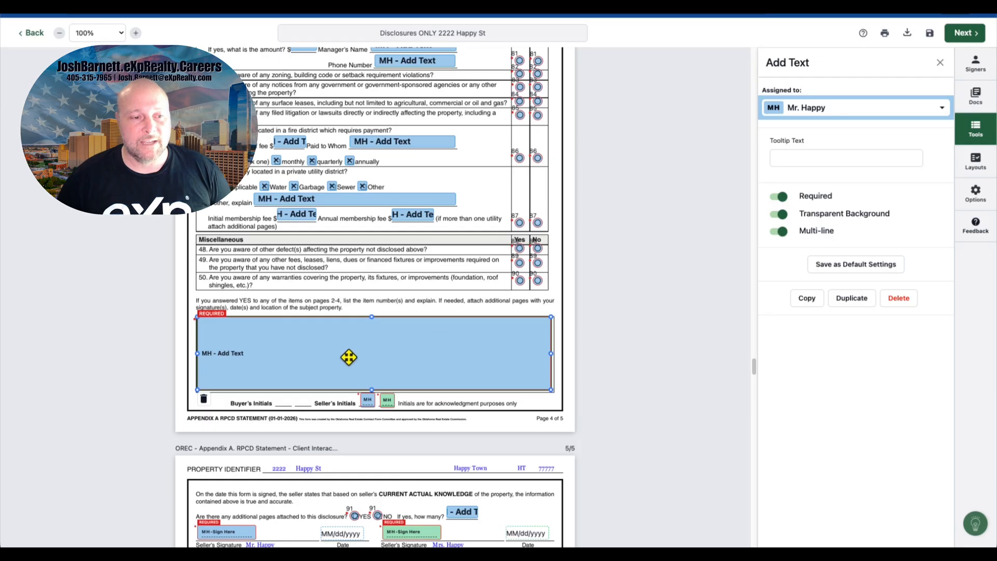
# Step: Scroll through the remaining Appendix A pages to review the seller signature and initial fields
pyautogui.scroll(8, 436, 341)
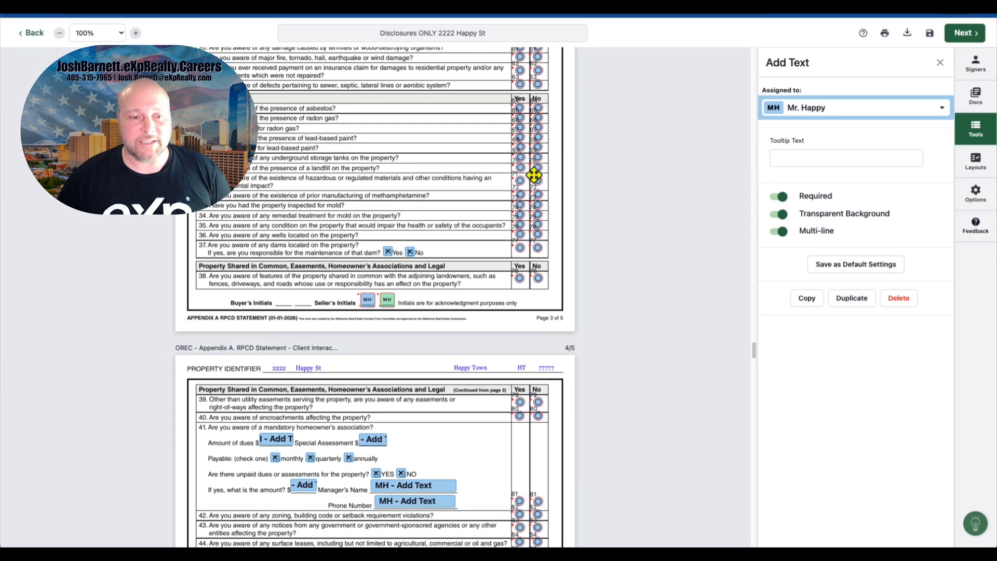
pyautogui.scroll(-4, 515, 358)
pyautogui.scroll(-4, 512, 358)
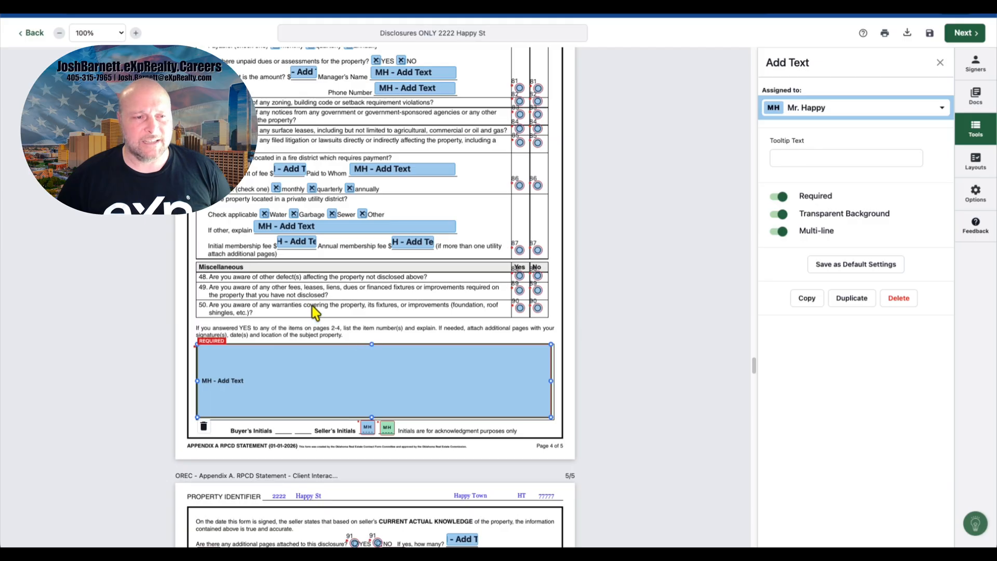
pyautogui.scroll(-6, 311, 306)
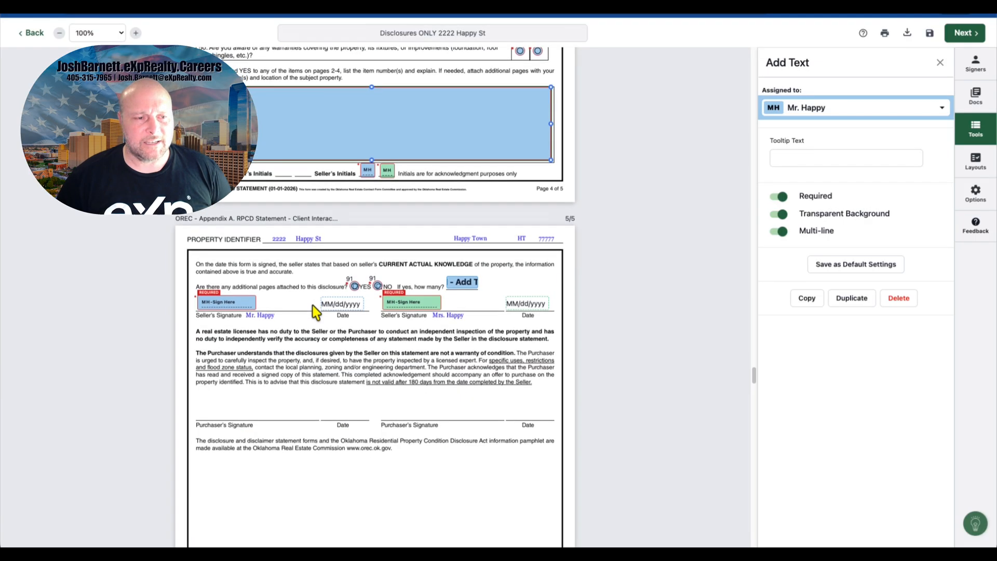
pyautogui.scroll(-3, 397, 289)
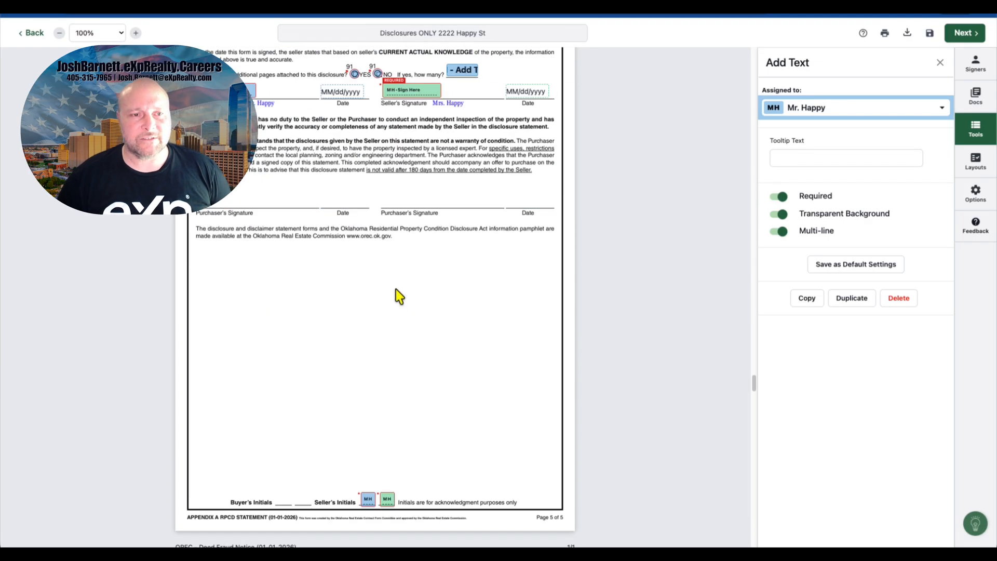
pyautogui.scroll(-1, 398, 289)
pyautogui.scroll(-2, 403, 293)
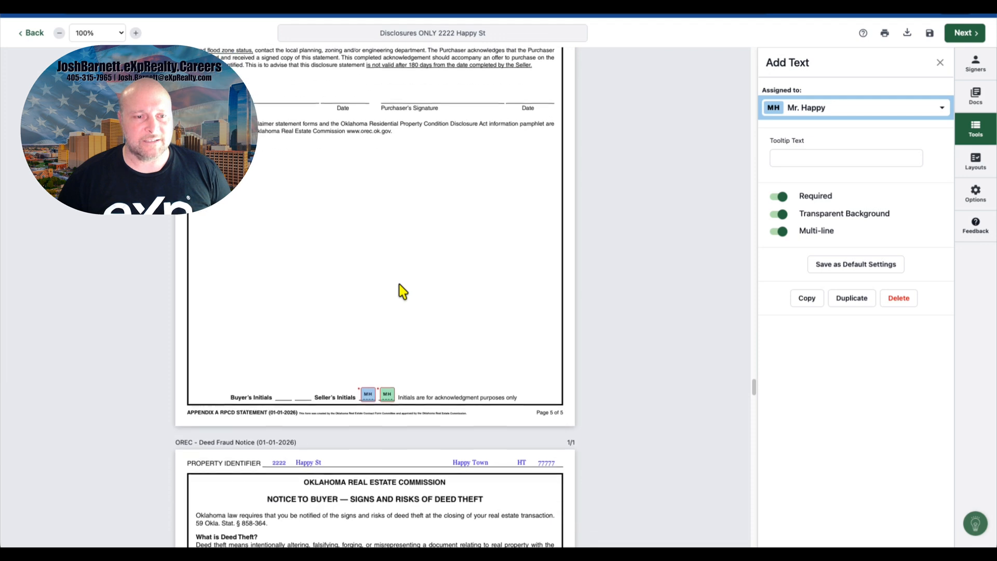
pyautogui.scroll(3, 403, 292)
pyautogui.scroll(-2, 403, 292)
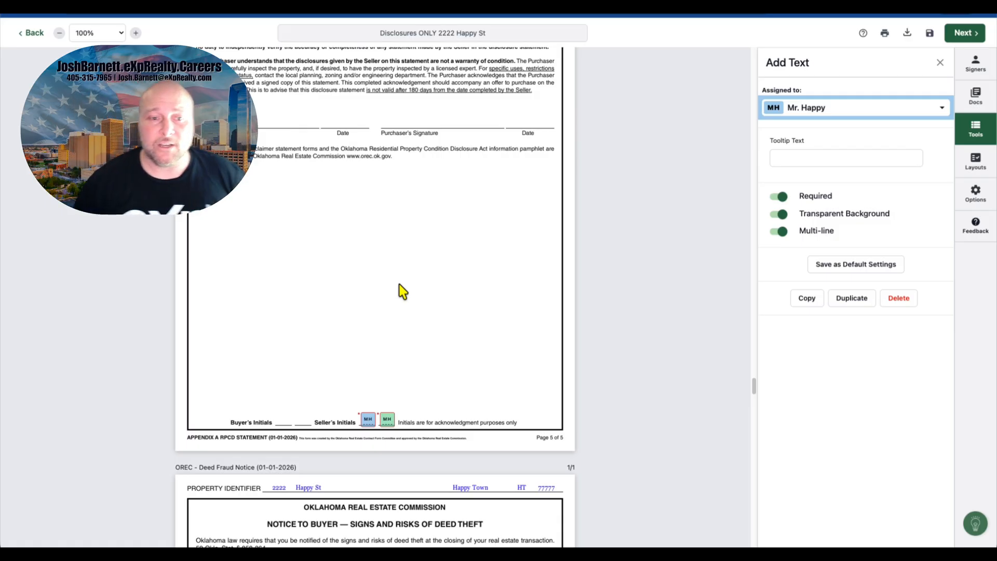
pyautogui.scroll(3, 403, 292)
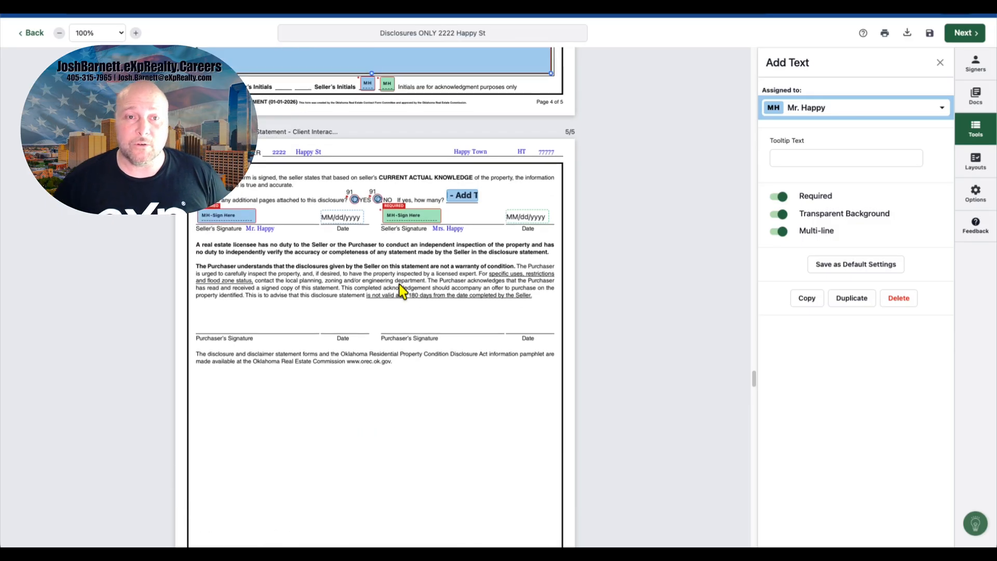
pyautogui.scroll(-6, 402, 292)
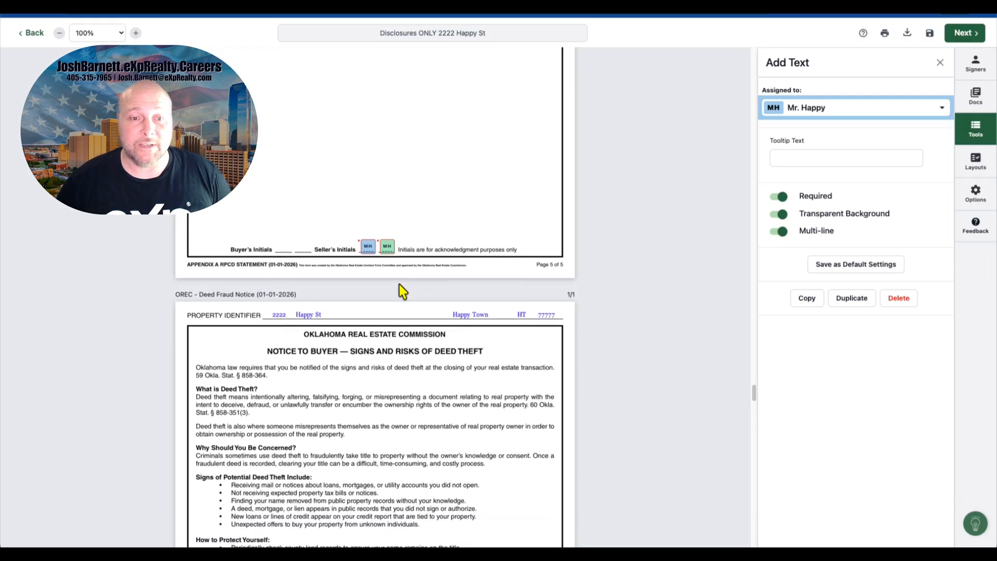
pyautogui.scroll(-3, 403, 292)
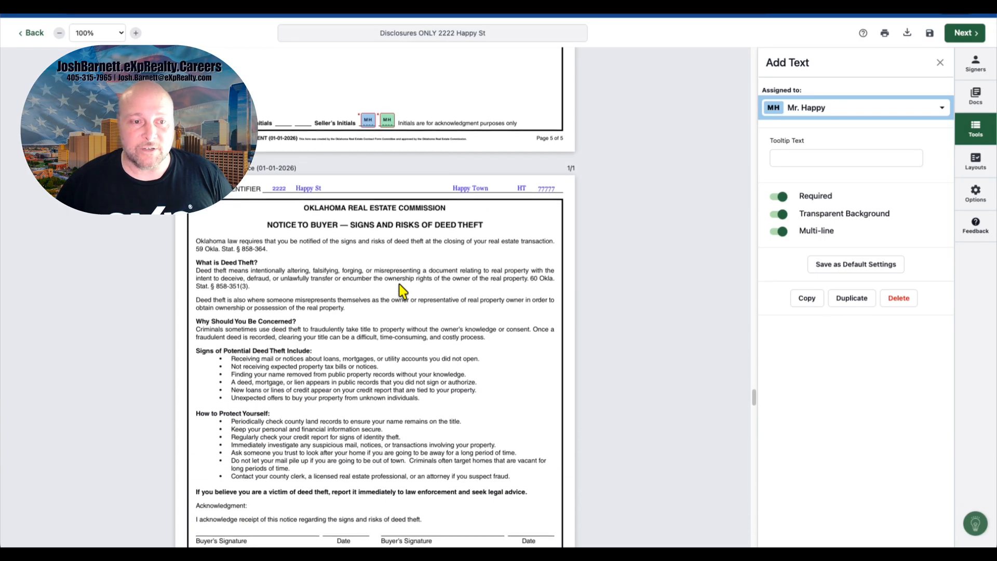
pyautogui.scroll(-1, 403, 292)
pyautogui.scroll(-3, 402, 291)
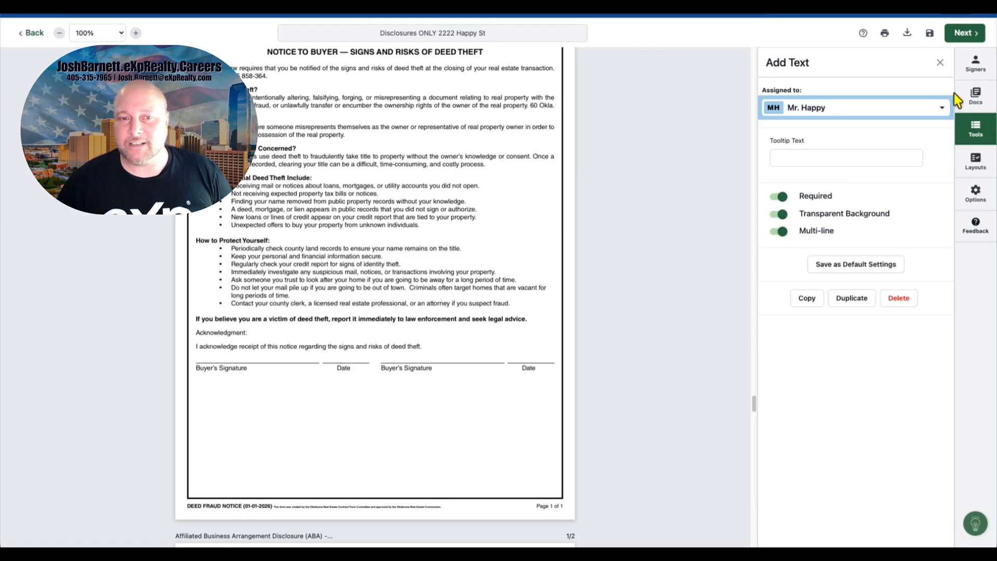
# Step: Place the first seller's initials at the bottom of the Deed Fraud Notice page
pyautogui.click(405, 213)
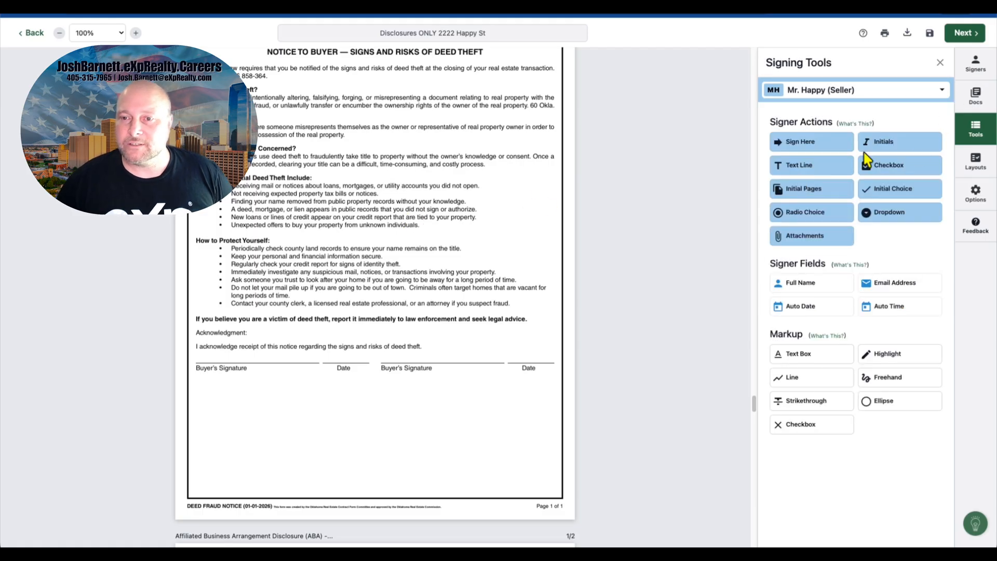
pyautogui.moveTo(864, 153); pyautogui.dragTo(505, 477)
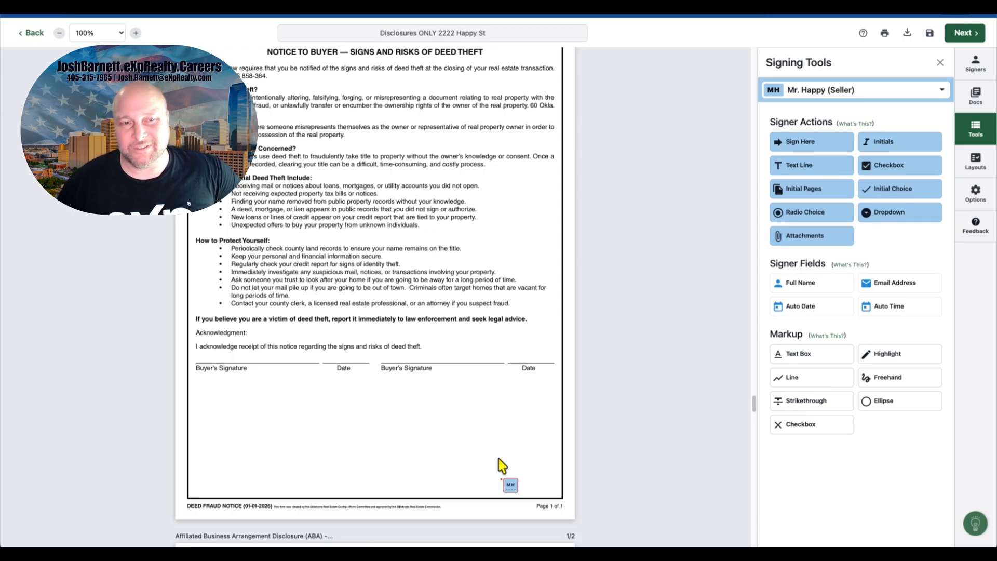
# Step: Add a text box reading "2222, Happy St., City, ST, 77777" on the Property line of the Affiliated Business Arrangement disclosure
pyautogui.scroll(-8, 499, 459)
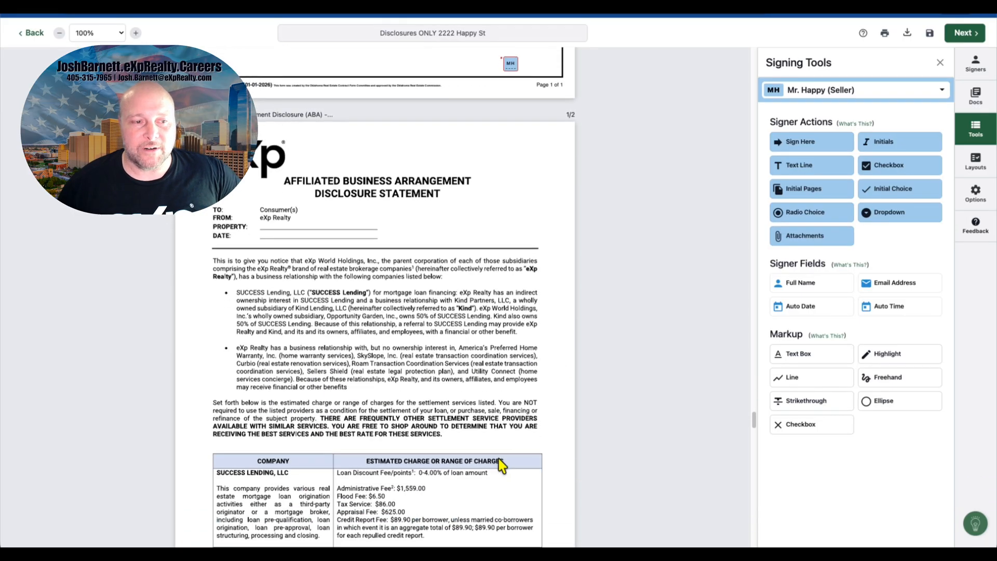
pyautogui.click(825, 357)
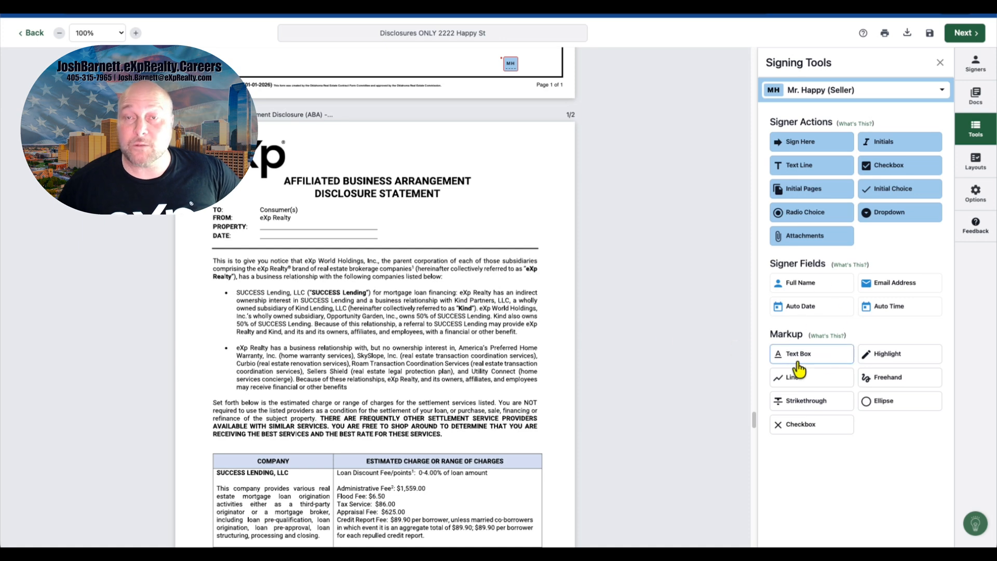
pyautogui.click(264, 223)
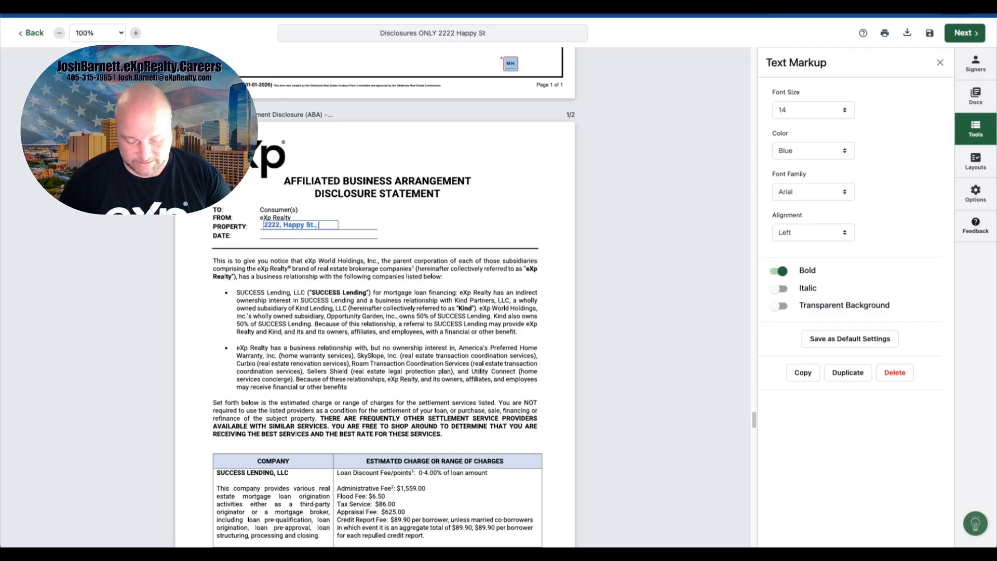
pyautogui.write('St., City')
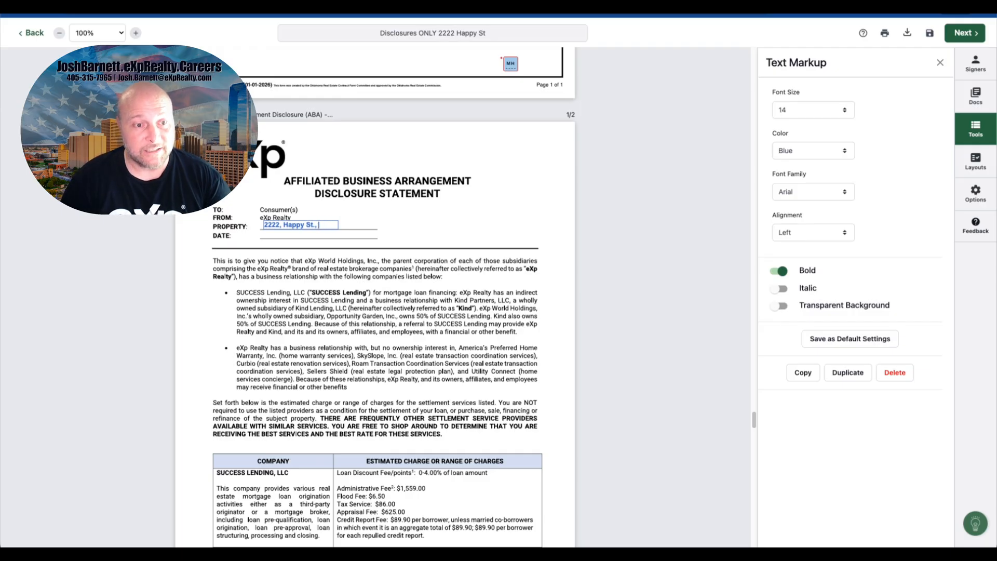
pyautogui.write(', ST')
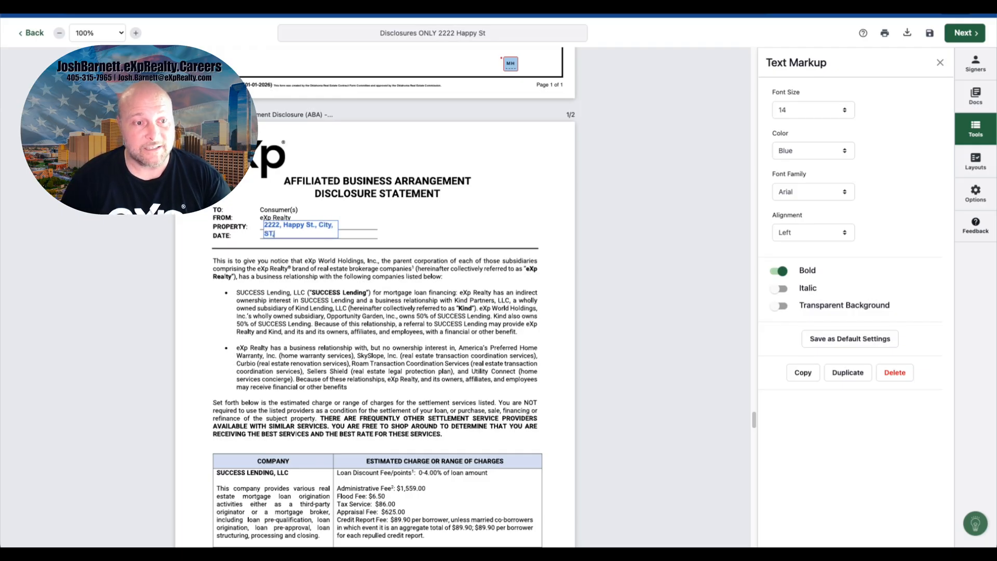
pyautogui.write(', 77777')
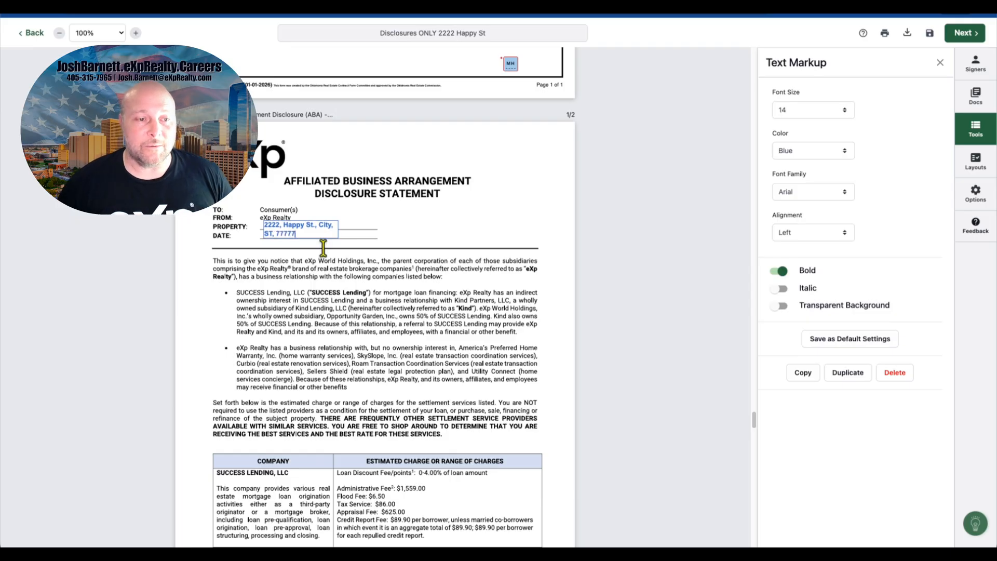
pyautogui.click(281, 282)
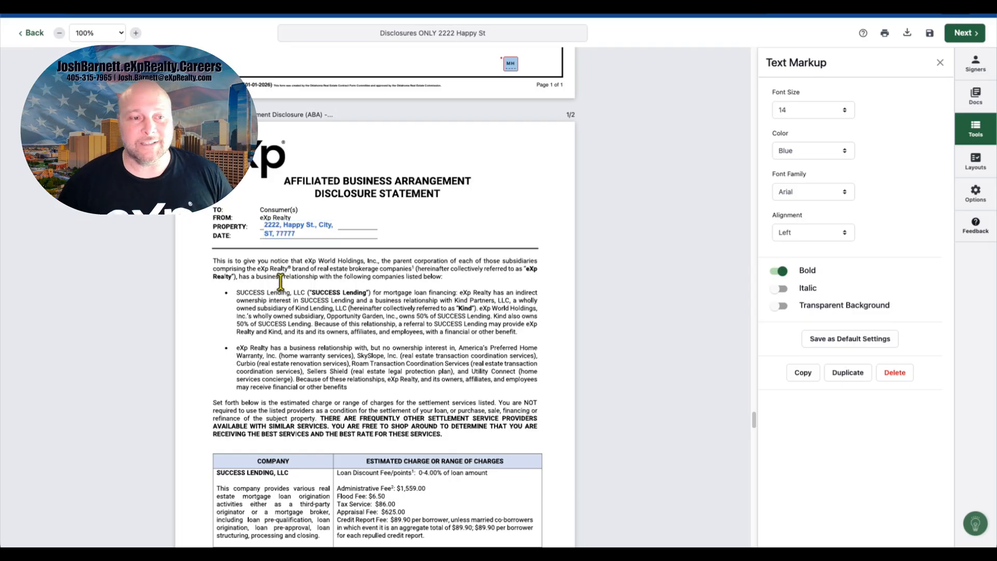
# Step: Widen the property address text box so the address sits on a single line
pyautogui.click(284, 227)
pyautogui.moveTo(340, 232); pyautogui.dragTo(377, 227)
pyautogui.click(429, 239)
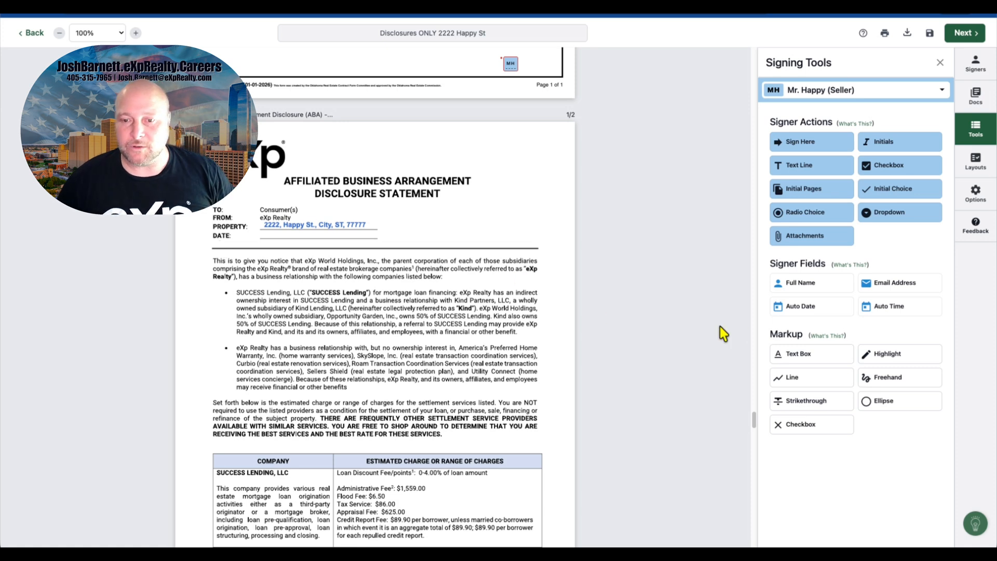
# Step: Add an Auto Date field on the ABA Date line and the first seller's initials at the bottom of page 1
pyautogui.moveTo(777, 310); pyautogui.dragTo(266, 236)
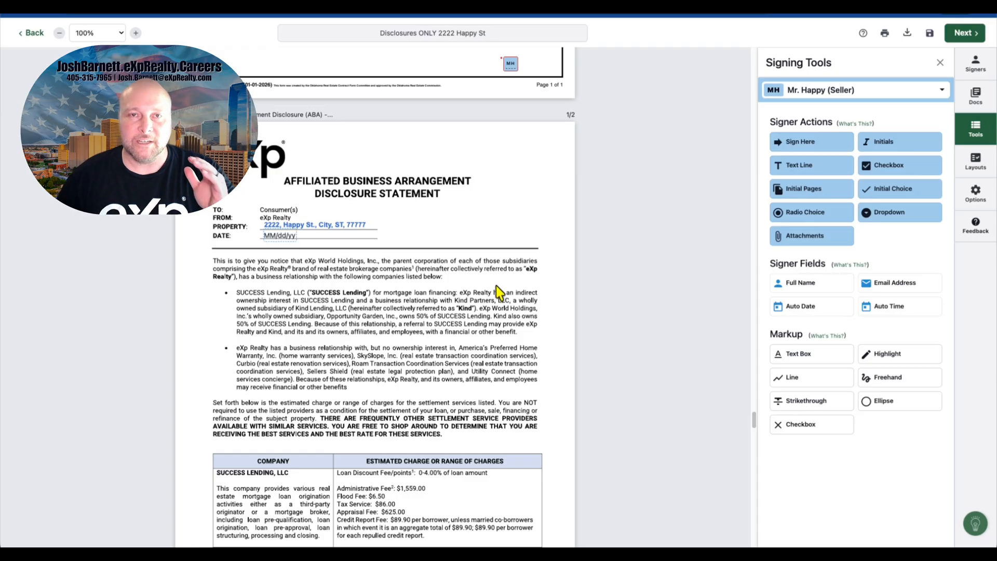
pyautogui.scroll(-2, 497, 285)
pyautogui.scroll(-3, 497, 285)
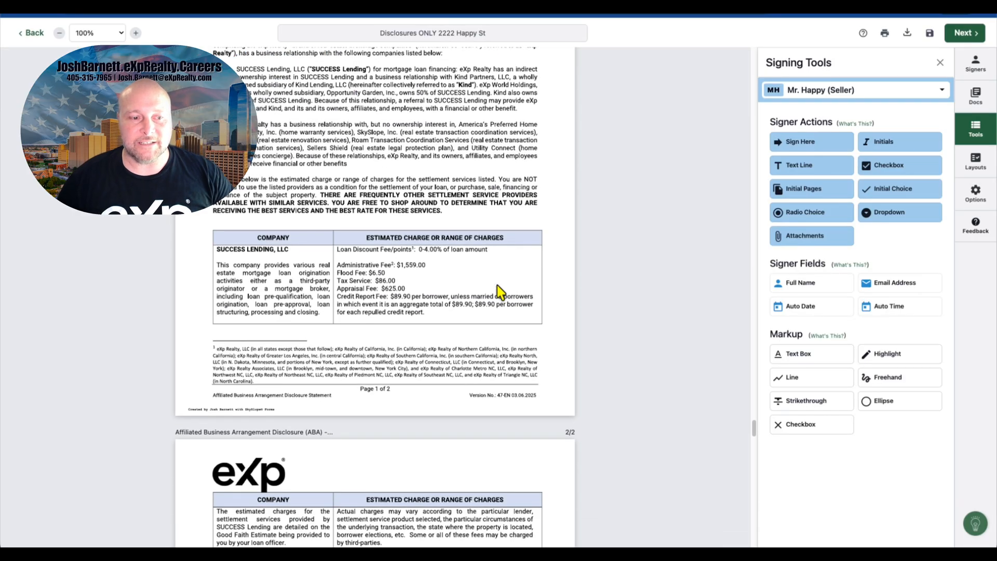
pyautogui.moveTo(866, 145); pyautogui.dragTo(343, 405)
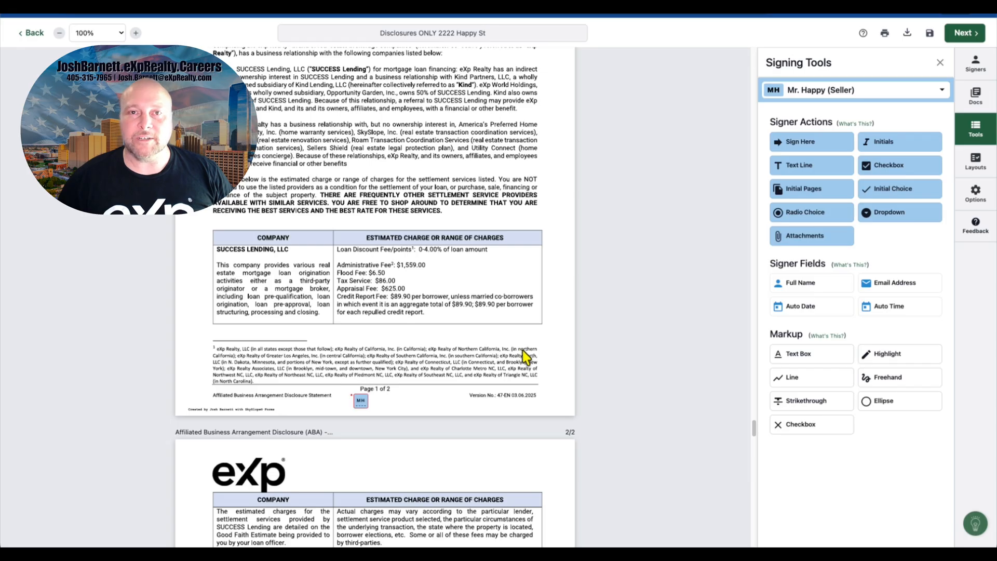
pyautogui.scroll(-6, 501, 301)
pyautogui.scroll(-2, 501, 301)
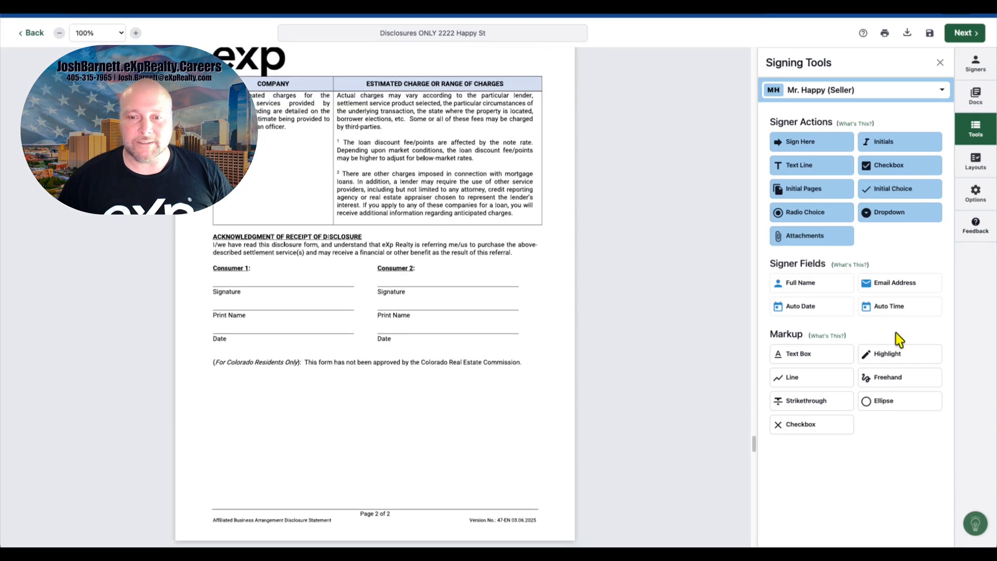
pyautogui.moveTo(806, 287); pyautogui.dragTo(216, 279)
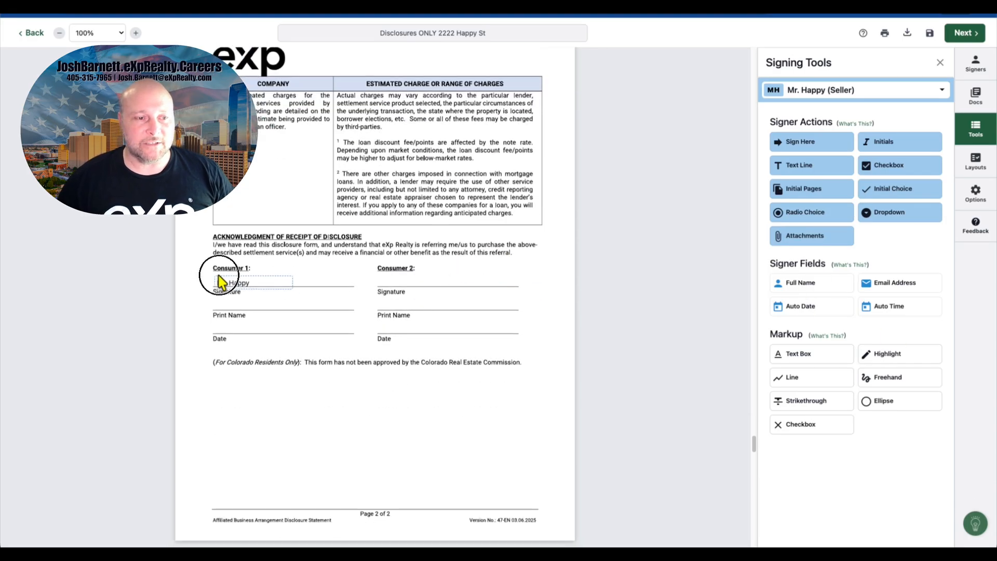
pyautogui.click(262, 281)
pyautogui.press('Delete')
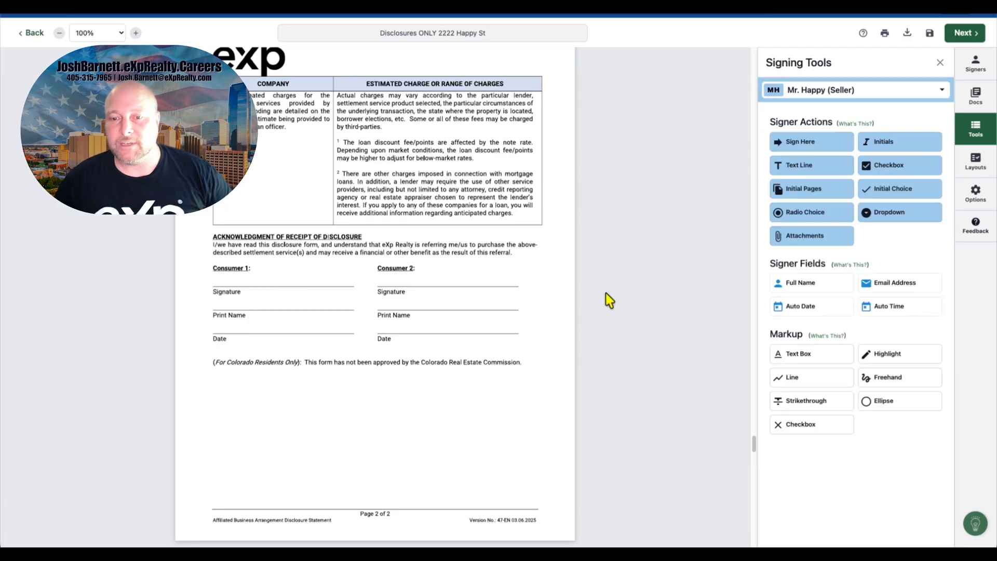
# Step: Add the first seller's Sign Here block, date and Full Name fields to the Consumer 1 acknowledgment lines
pyautogui.moveTo(809, 146); pyautogui.dragTo(216, 273)
pyautogui.moveTo(296, 278)
pyautogui.mouseDown()
pyautogui.moveTo(250, 329)
pyautogui.moveTo(240, 325)
pyautogui.mouseUp()
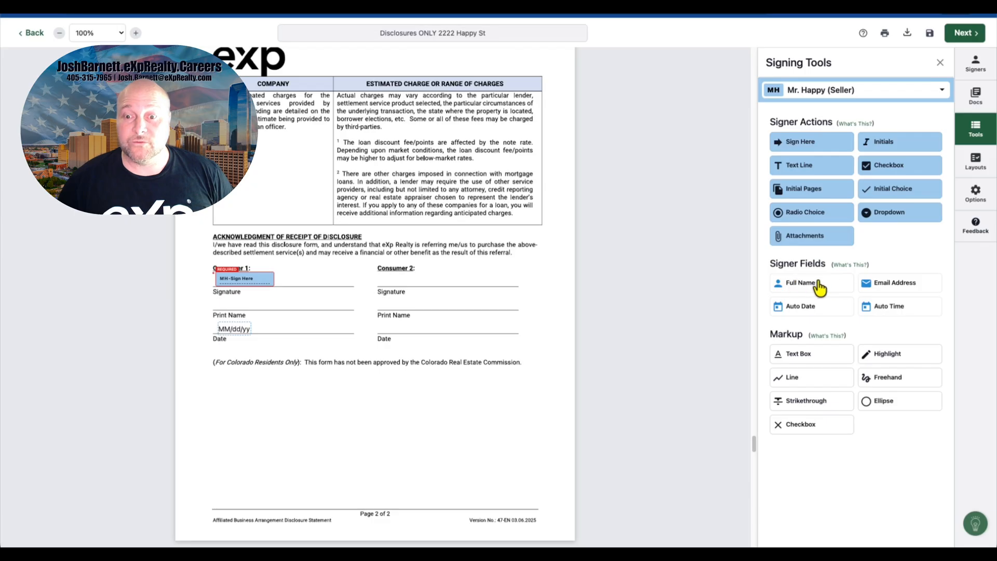
pyautogui.moveTo(828, 284); pyautogui.dragTo(213, 299)
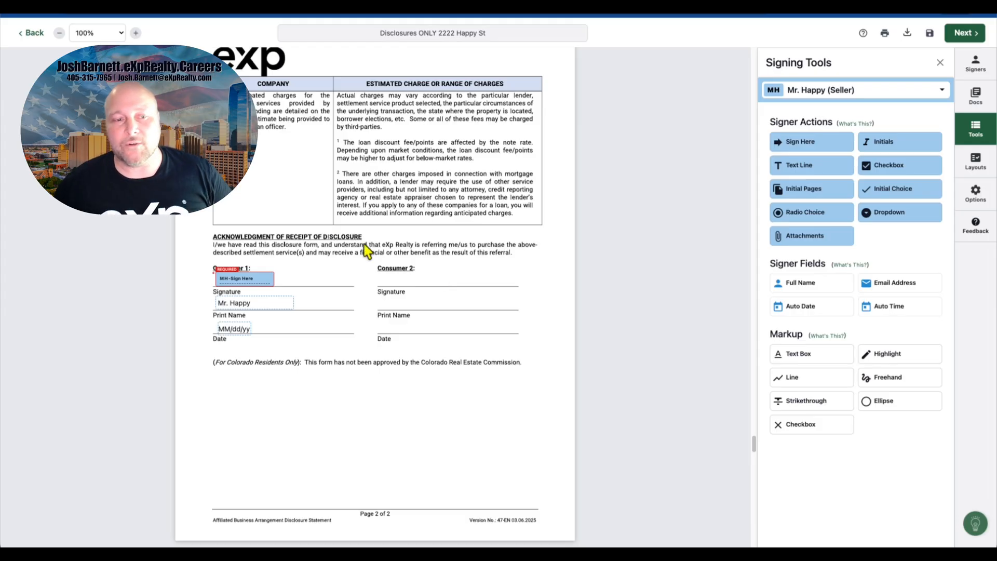
# Step: Add a text box reading "Any Contractor Desired" on the Lender line of Consumer Choice and widen it to one line
pyautogui.scroll(-10, 379, 323)
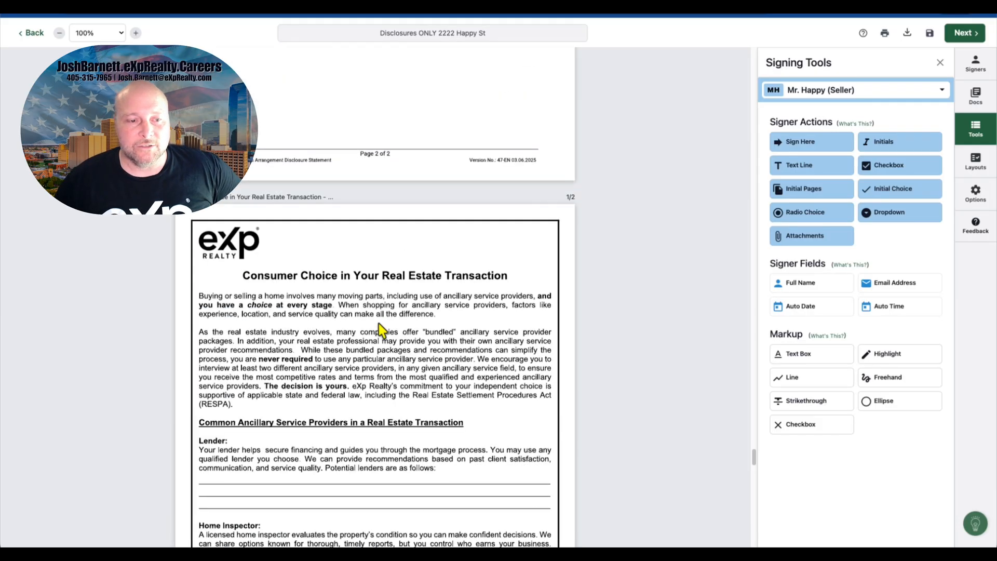
pyautogui.click(833, 358)
pyautogui.click(204, 270)
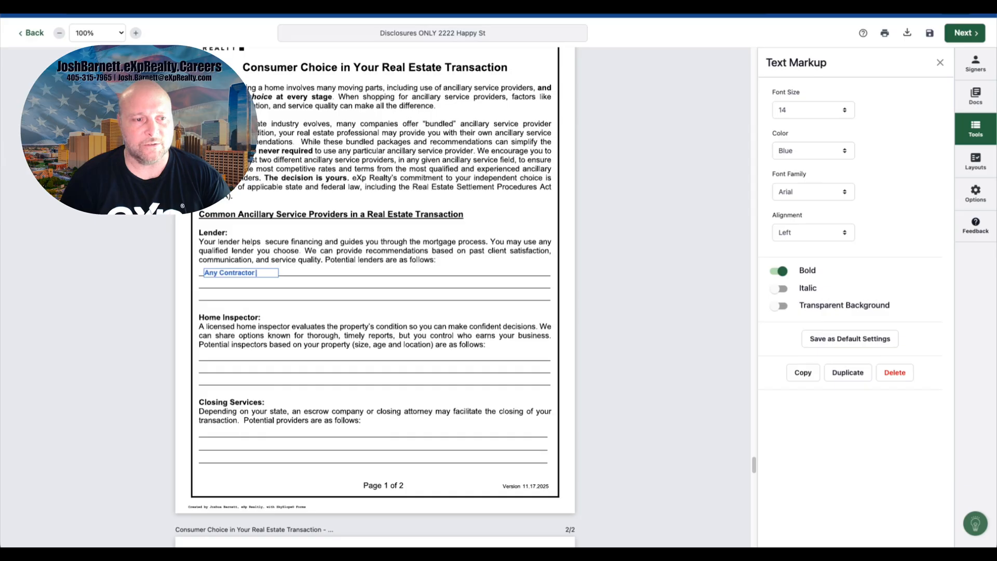
pyautogui.write('Any Contractor Desired')
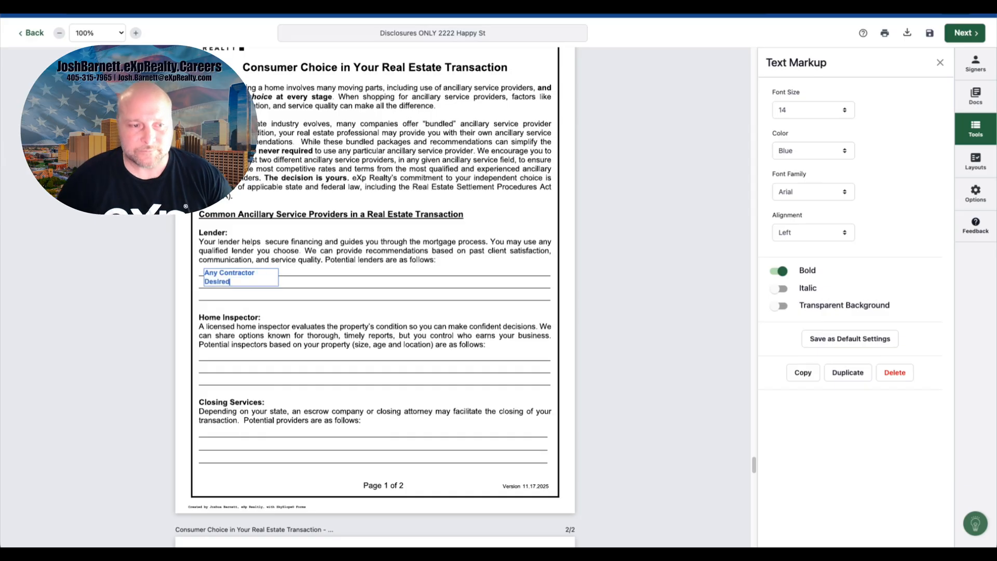
pyautogui.click(301, 293)
pyautogui.click(247, 275)
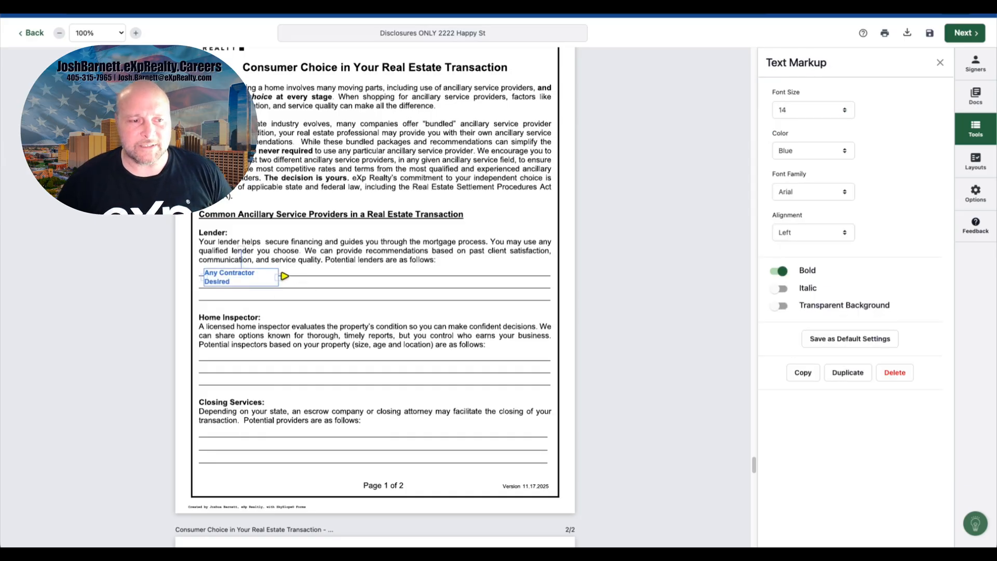
pyautogui.moveTo(280, 276)
pyautogui.mouseDown()
pyautogui.moveTo(301, 277)
pyautogui.moveTo(280, 272)
pyautogui.mouseUp()
# Step: Duplicate the "Any Contractor Desired" text box and move copies onto the Home Inspector and Closing Services lines
pyautogui.rightClick(284, 281)
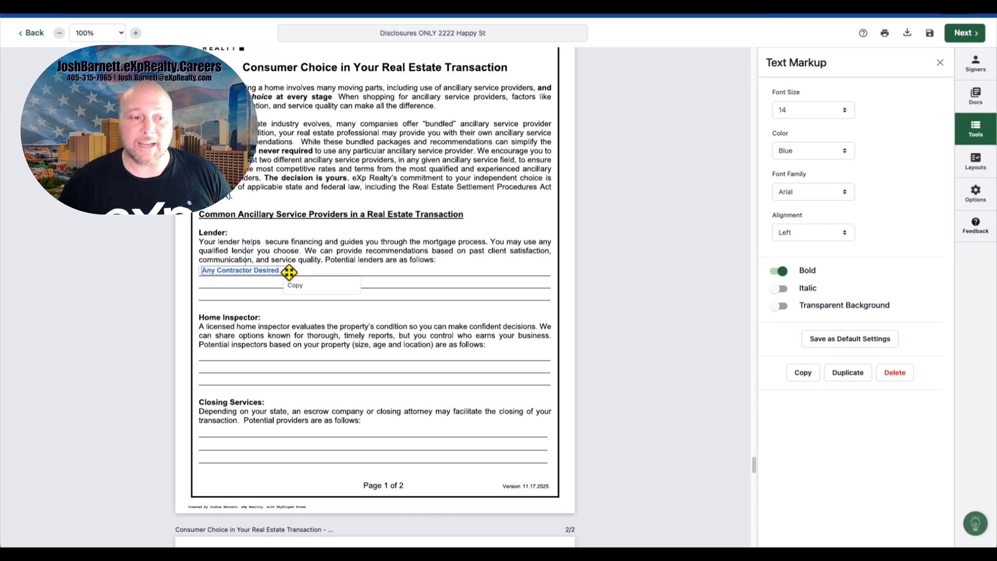
pyautogui.click(330, 259)
pyautogui.click(272, 268)
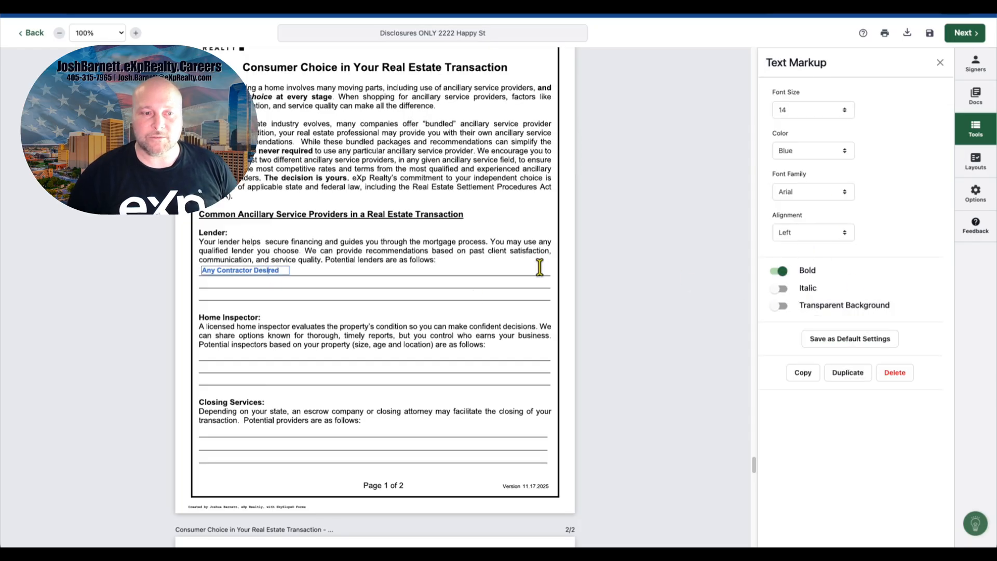
pyautogui.click(478, 299)
pyautogui.click(259, 270)
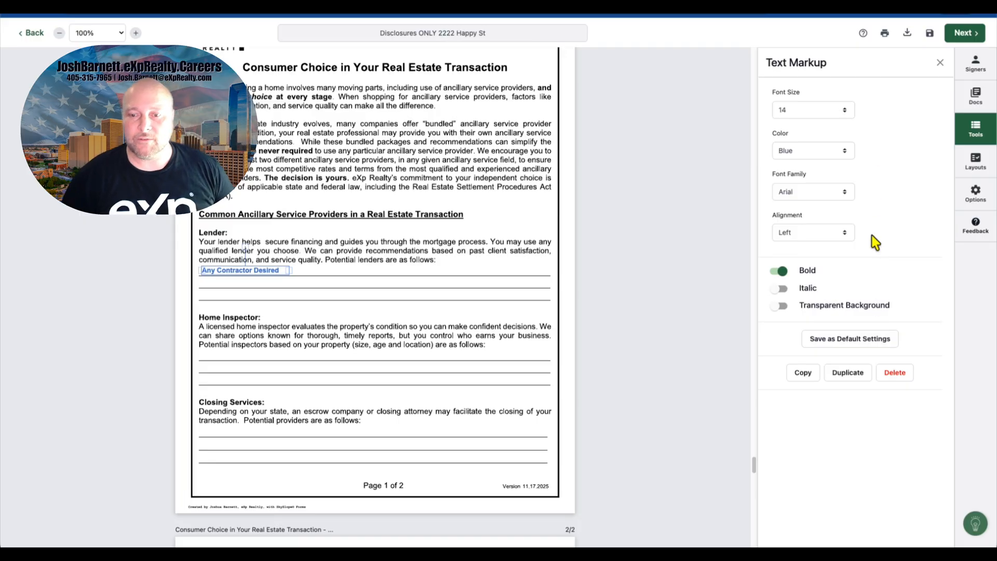
pyautogui.click(842, 374)
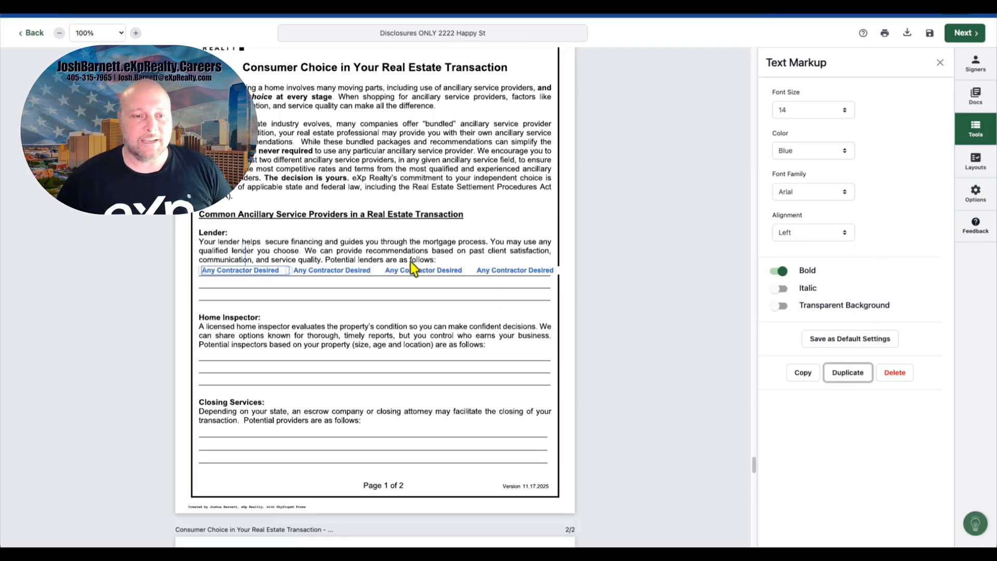
pyautogui.moveTo(407, 266); pyautogui.dragTo(226, 354)
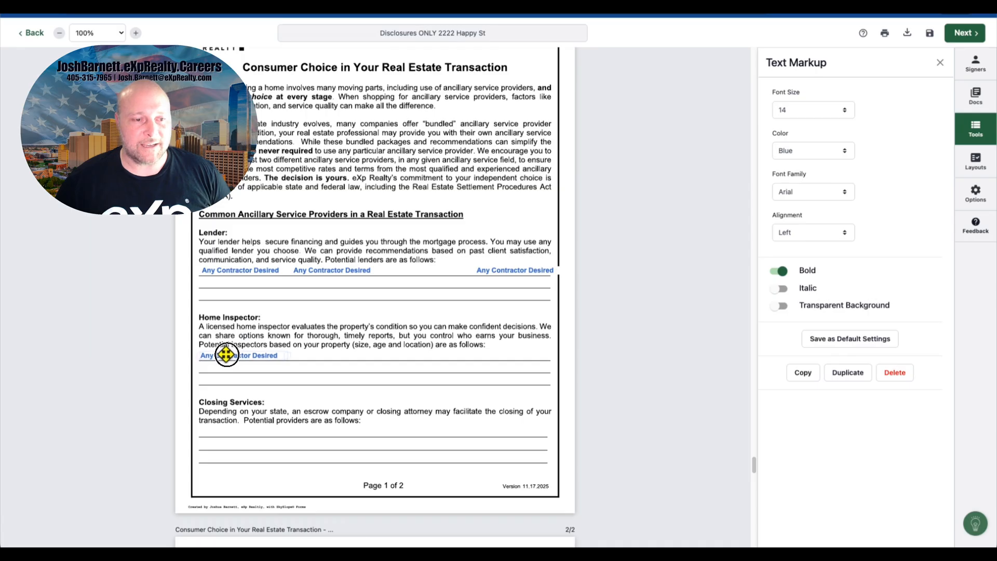
pyautogui.moveTo(325, 270); pyautogui.dragTo(239, 430)
# Step: Move another copy of the text box onto the Title Examination; Title Insurance line on page 2
pyautogui.moveTo(520, 272); pyautogui.dragTo(386, 473)
pyautogui.scroll(-5, 388, 474)
pyautogui.scroll(-1, 388, 473)
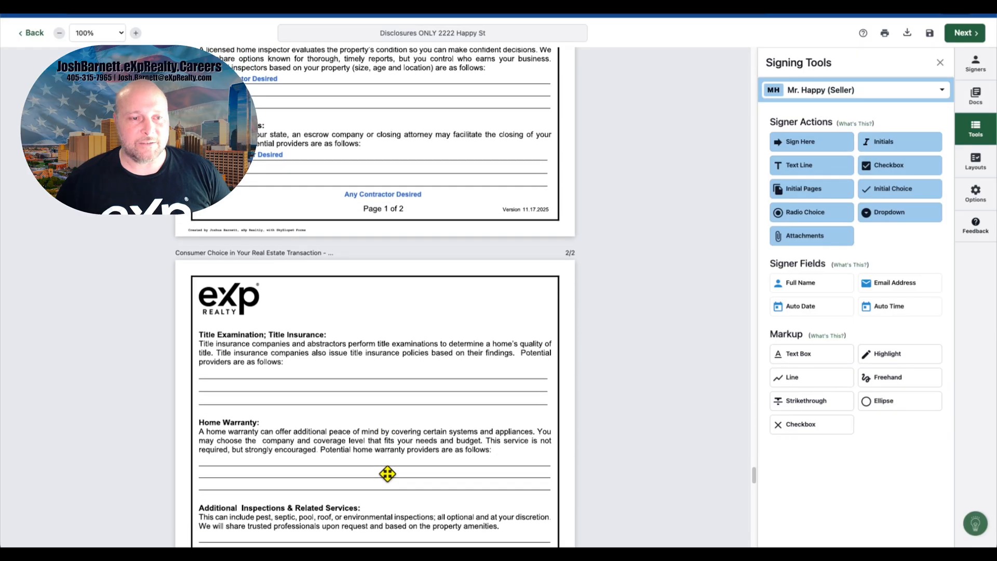
pyautogui.moveTo(383, 193); pyautogui.dragTo(240, 372)
# Step: Duplicate the Title Insurance text box and place copies on the Home Warranty and Additional Inspections lines
pyautogui.scroll(-4, 369, 343)
pyautogui.scroll(-1, 369, 342)
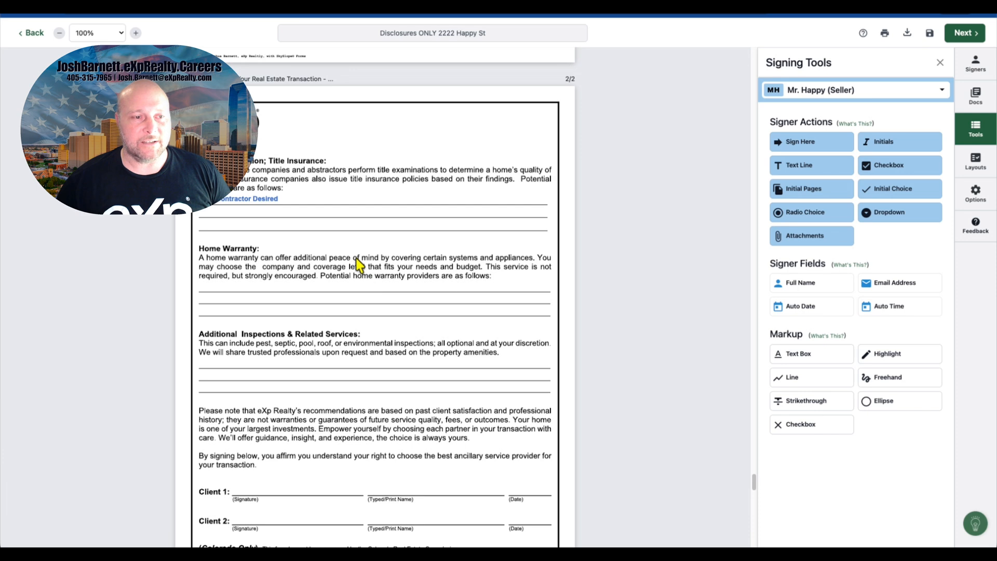
pyautogui.click(276, 201)
pyautogui.click(849, 373)
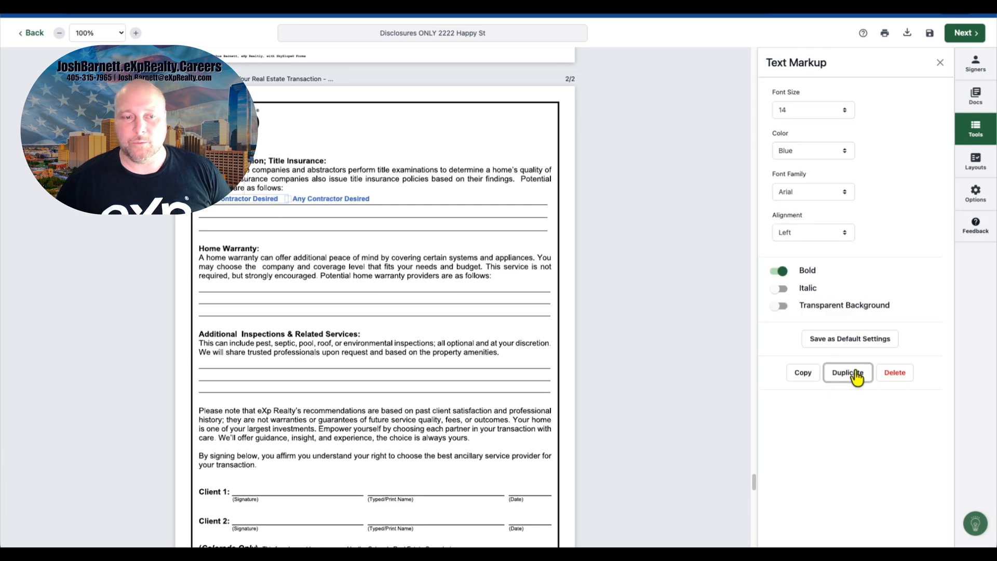
pyautogui.click(852, 373)
pyautogui.moveTo(423, 200); pyautogui.dragTo(236, 363)
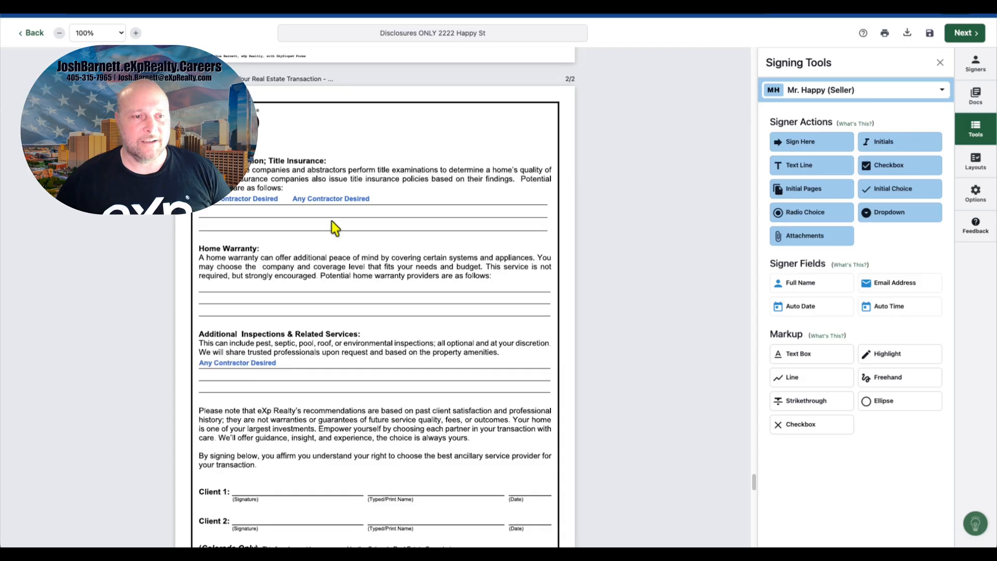
pyautogui.moveTo(327, 197); pyautogui.dragTo(232, 287)
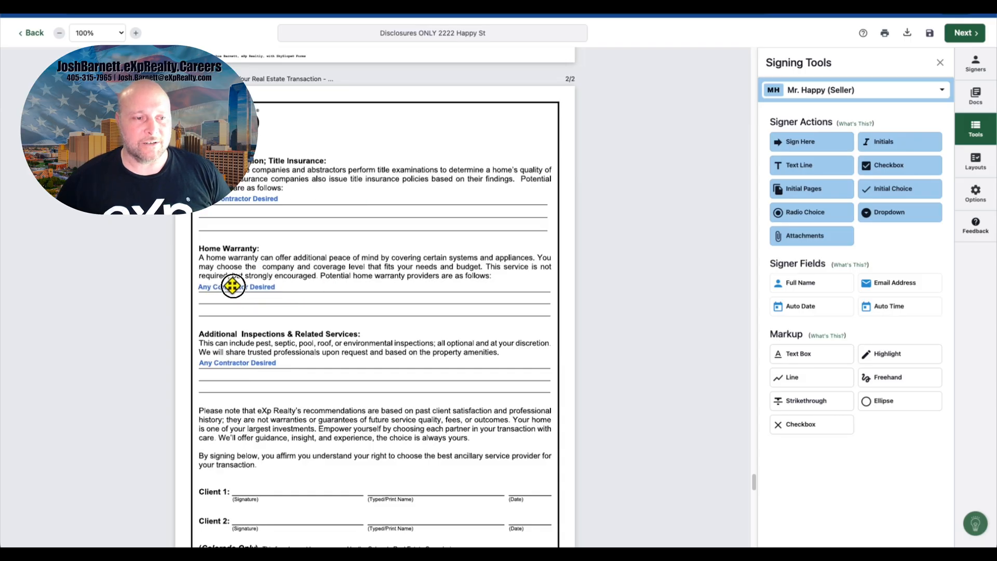
# Step: Add the first seller's initials at the bottom of page 1 of the Consumer Choice document
pyautogui.scroll(5, 360, 268)
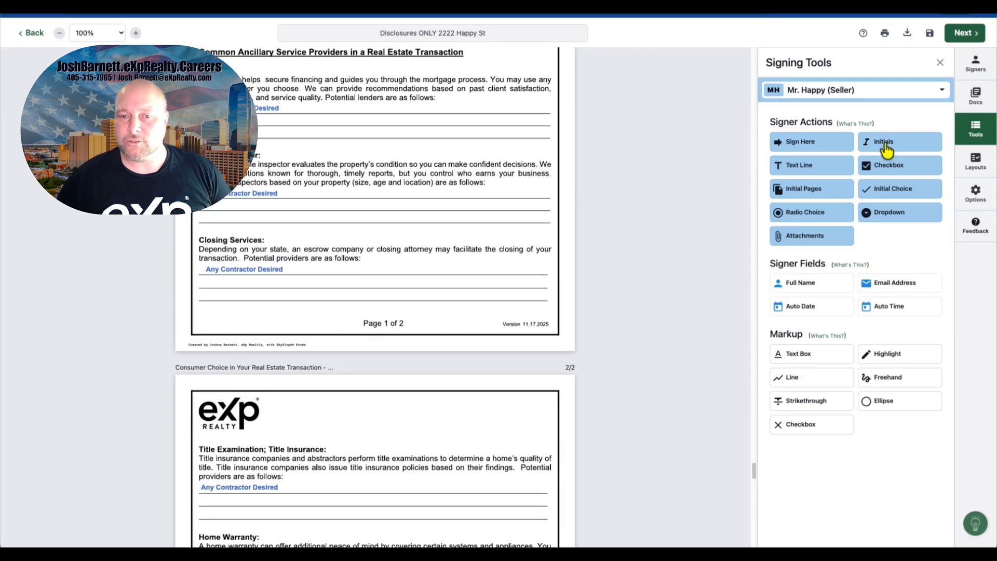
pyautogui.click(886, 151)
pyautogui.click(369, 311)
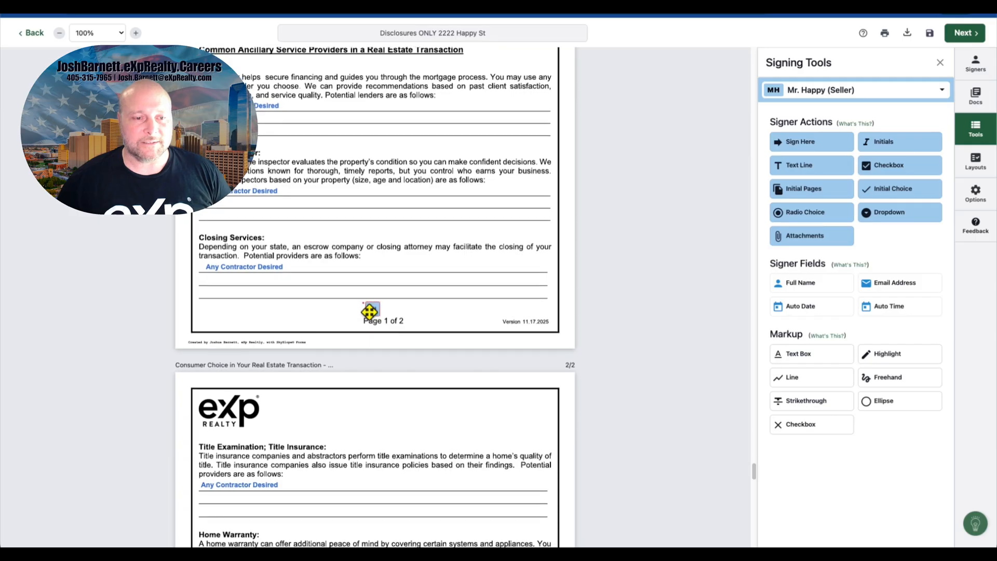
# Step: Add the first seller's Sign Here block, date and Full Name fields to the Client 1 signature line
pyautogui.scroll(-8, 369, 311)
pyautogui.click(799, 151)
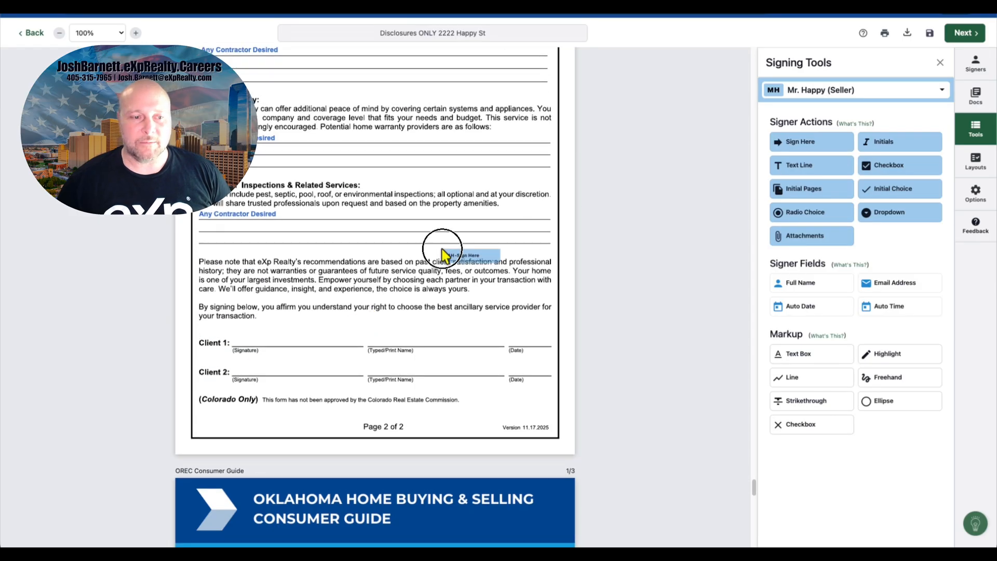
pyautogui.click(238, 329)
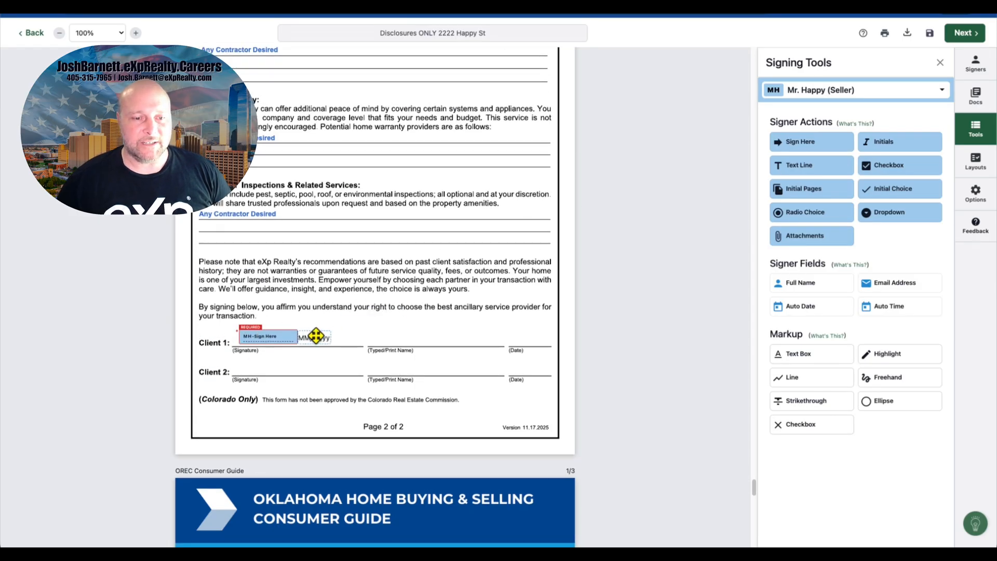
pyautogui.moveTo(315, 336); pyautogui.dragTo(526, 337)
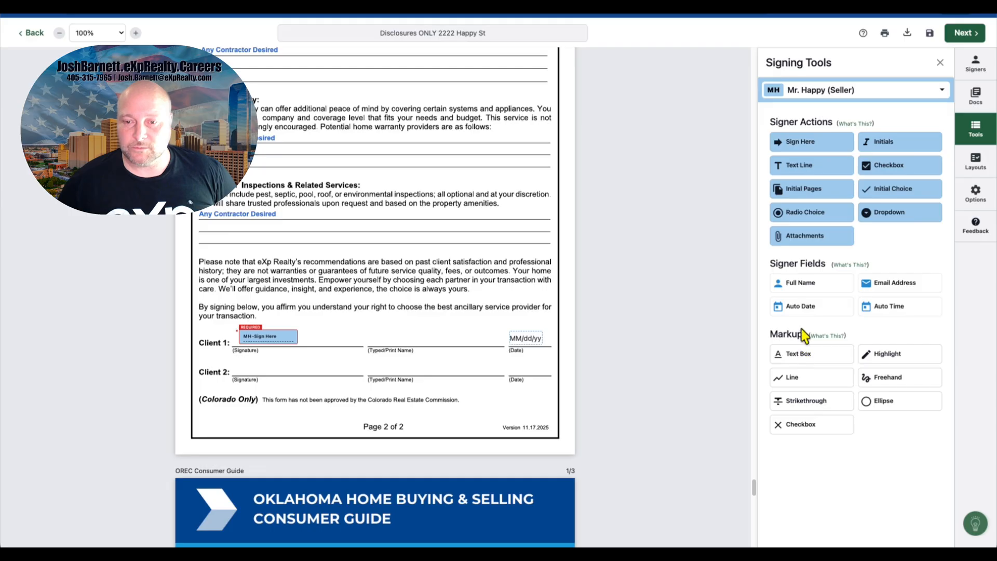
pyautogui.moveTo(800, 295); pyautogui.dragTo(373, 329)
# Step: Scroll through the Consumer Choice document to review the placed fields and text boxes
pyautogui.scroll(10, 437, 299)
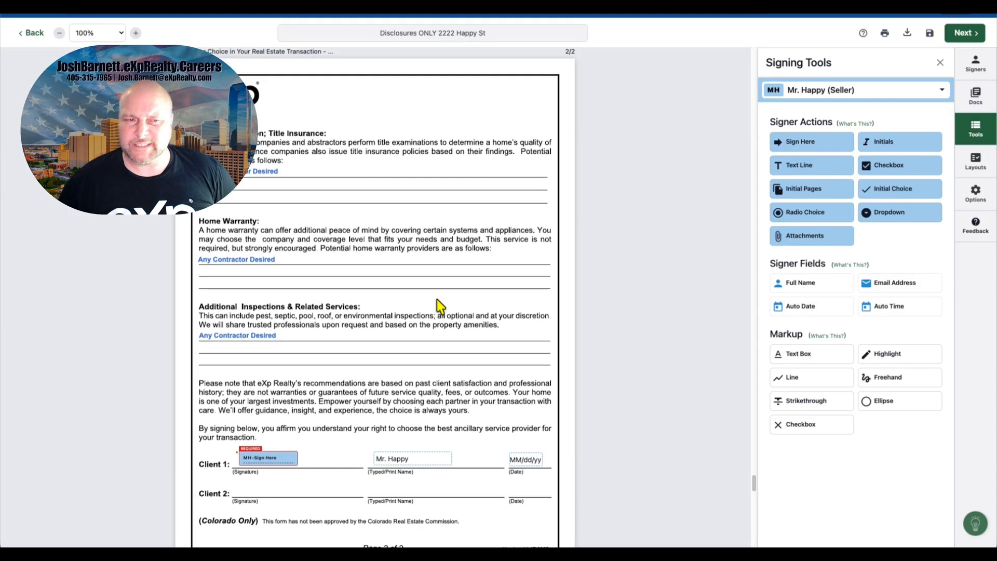
pyautogui.scroll(5, 437, 301)
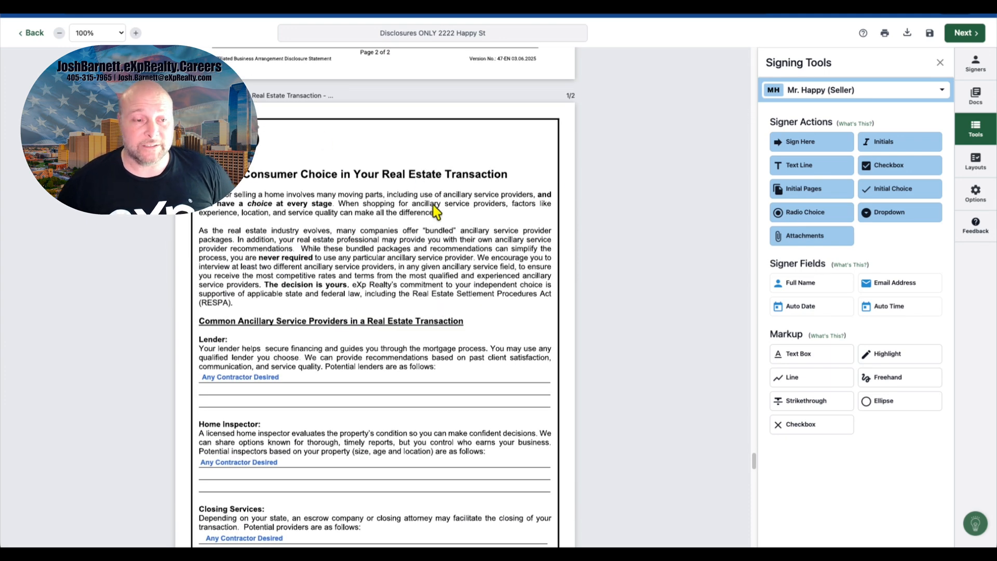
pyautogui.scroll(-1, 444, 245)
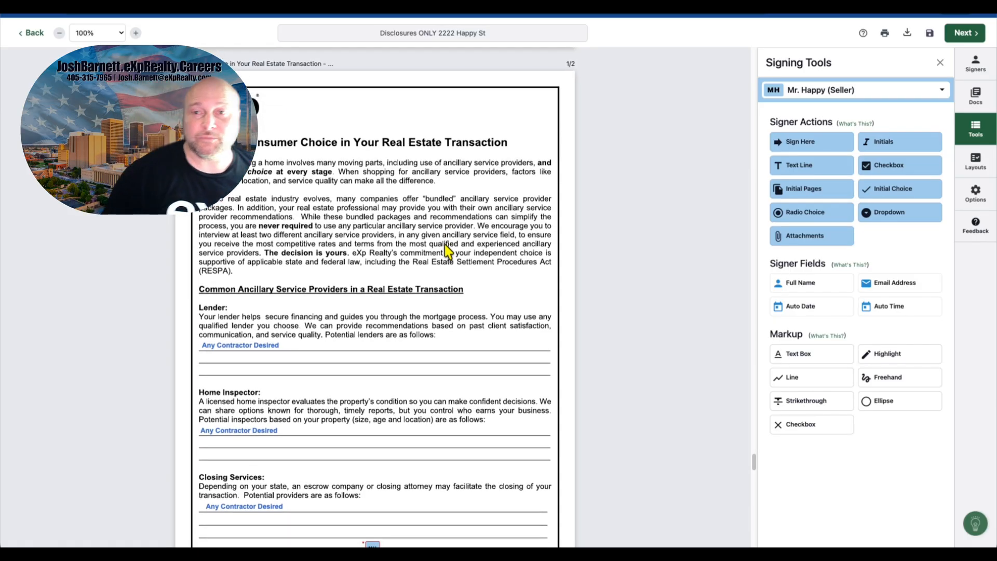
pyautogui.scroll(-1, 445, 244)
pyautogui.scroll(-3, 445, 245)
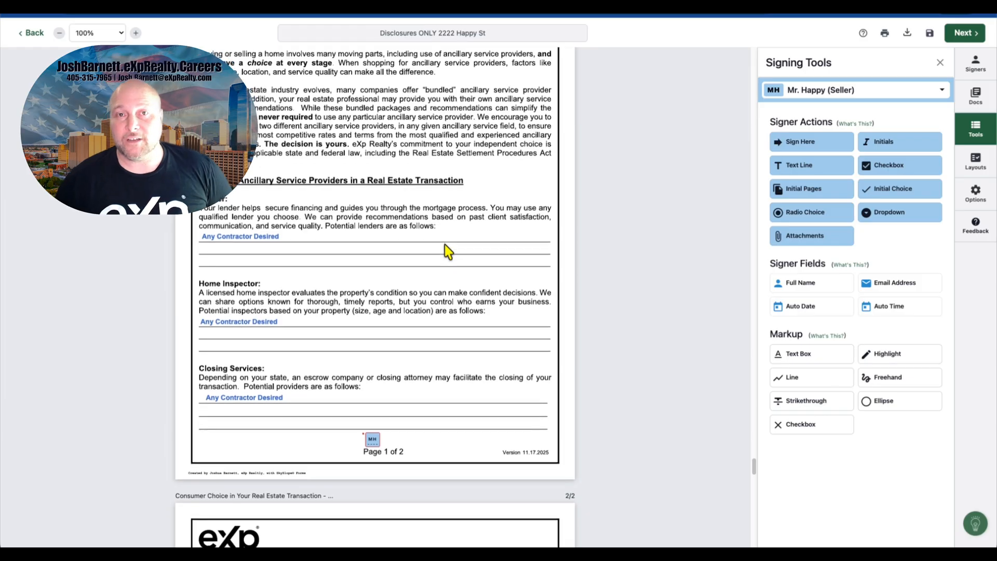
pyautogui.scroll(-3, 444, 245)
pyautogui.scroll(-15, 445, 244)
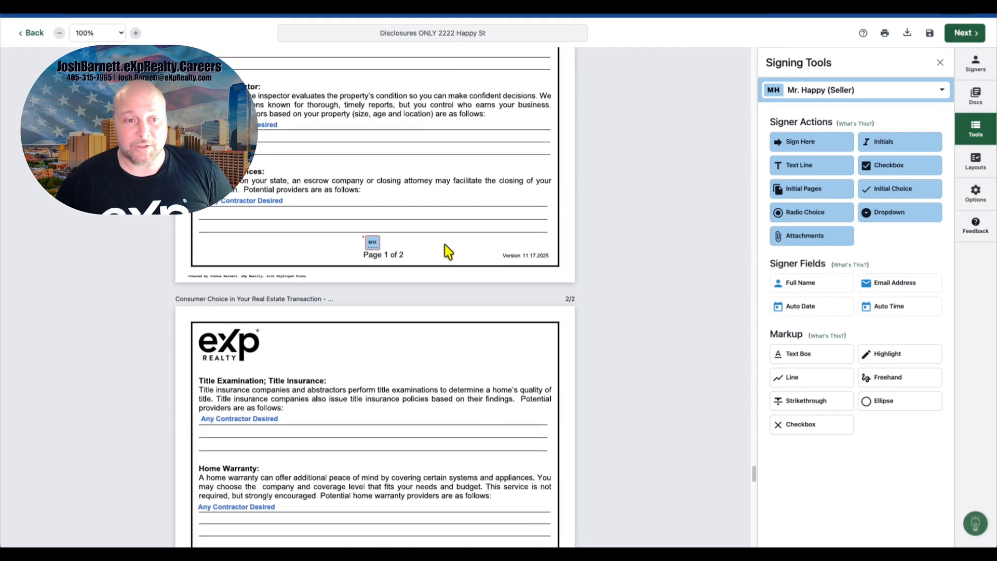
pyautogui.scroll(-13, 445, 244)
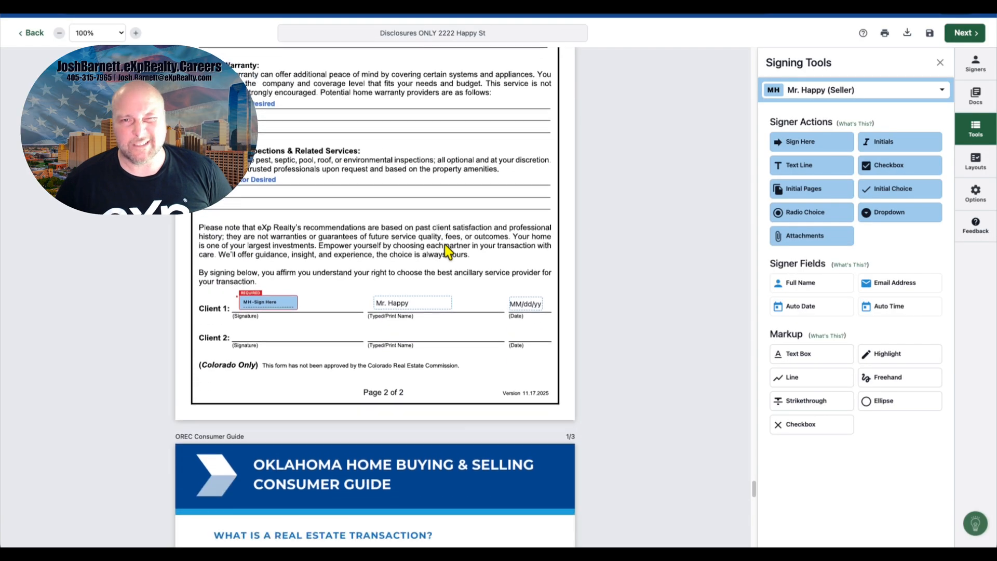
pyautogui.scroll(-3, 444, 251)
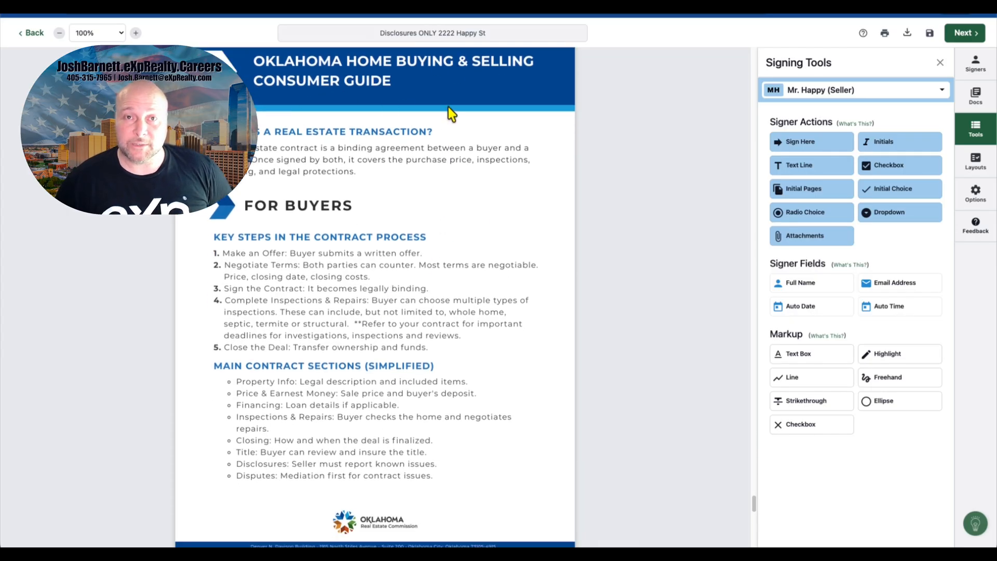
pyautogui.scroll(1, 444, 149)
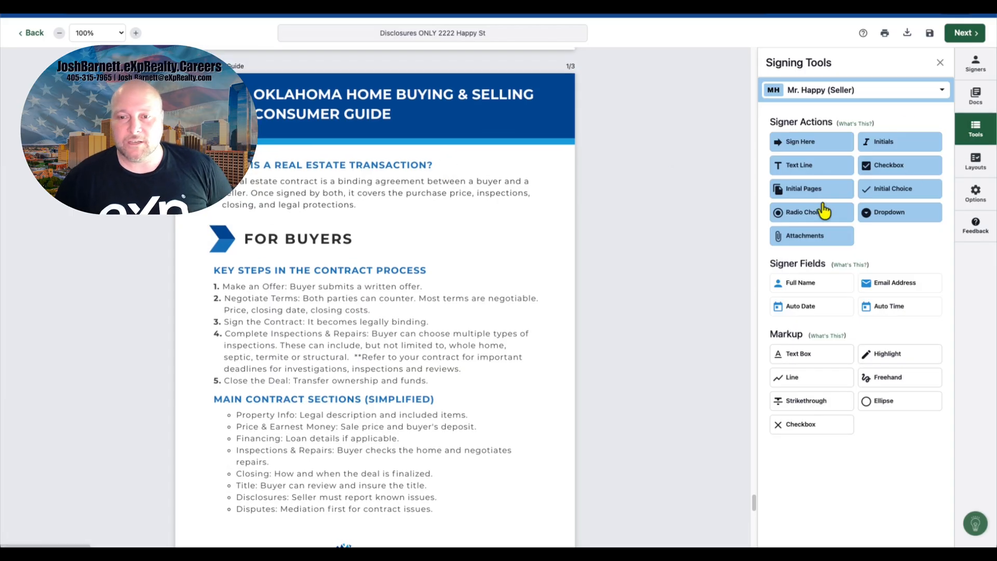
# Step: Open the documents list and delete the first two pages of the OREC Consumer Guide
pyautogui.click(971, 99)
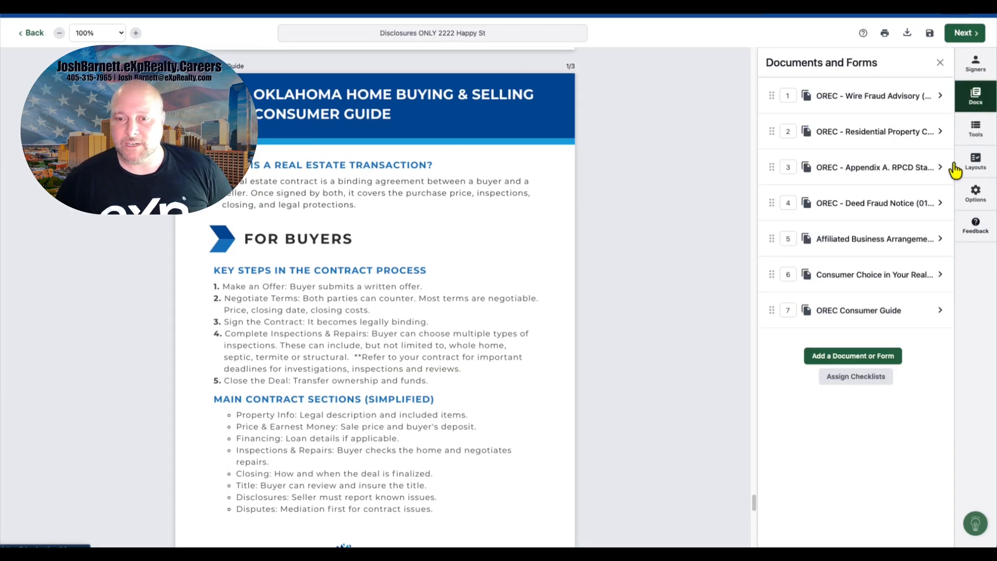
pyautogui.click(863, 280)
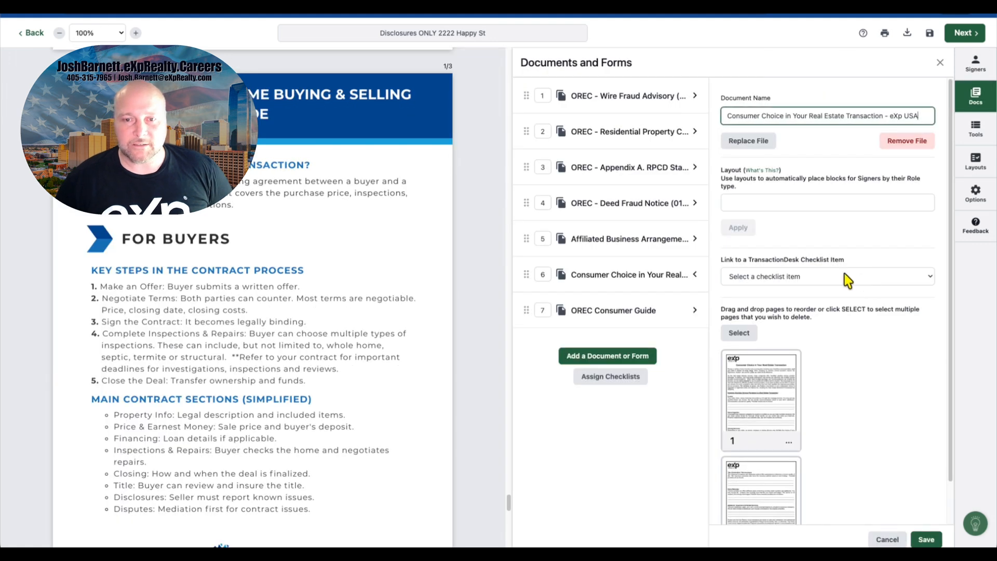
pyautogui.scroll(-1, 850, 358)
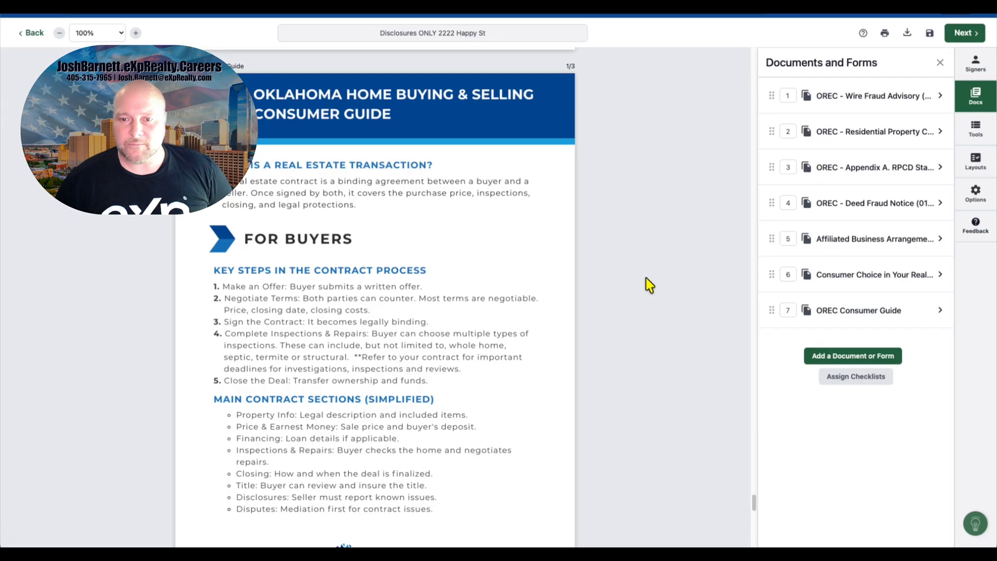
pyautogui.click(871, 312)
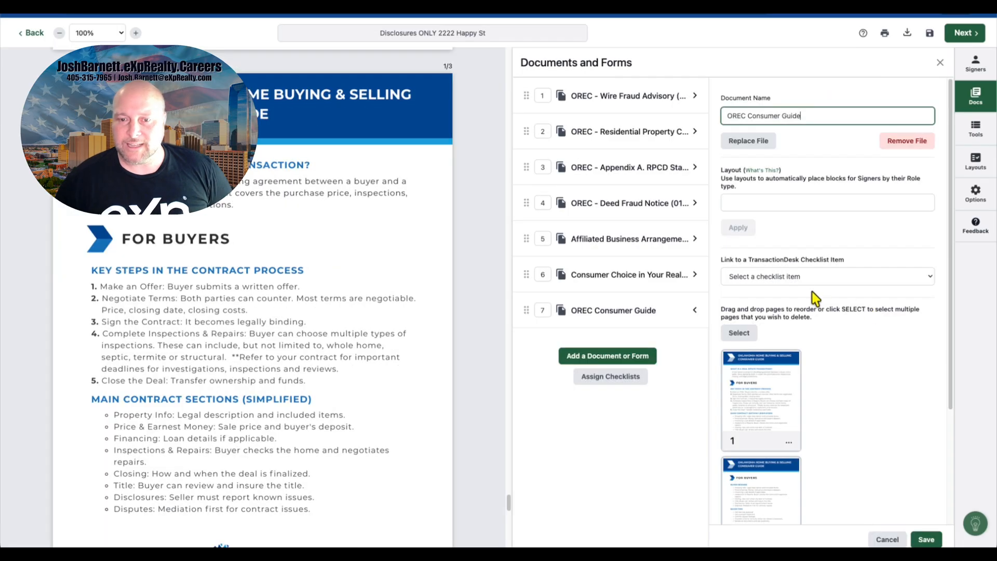
pyautogui.scroll(-3, 858, 298)
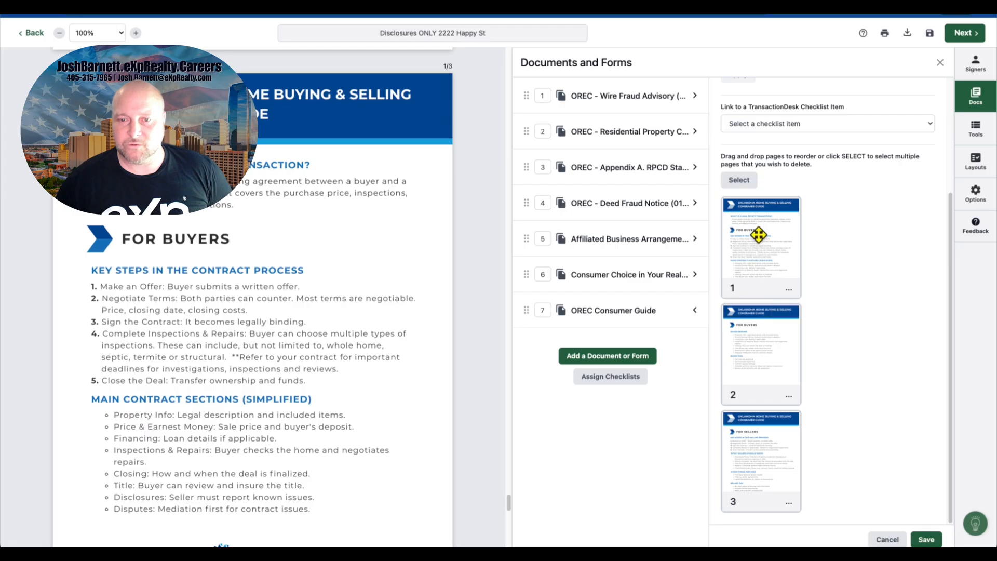
pyautogui.click(790, 294)
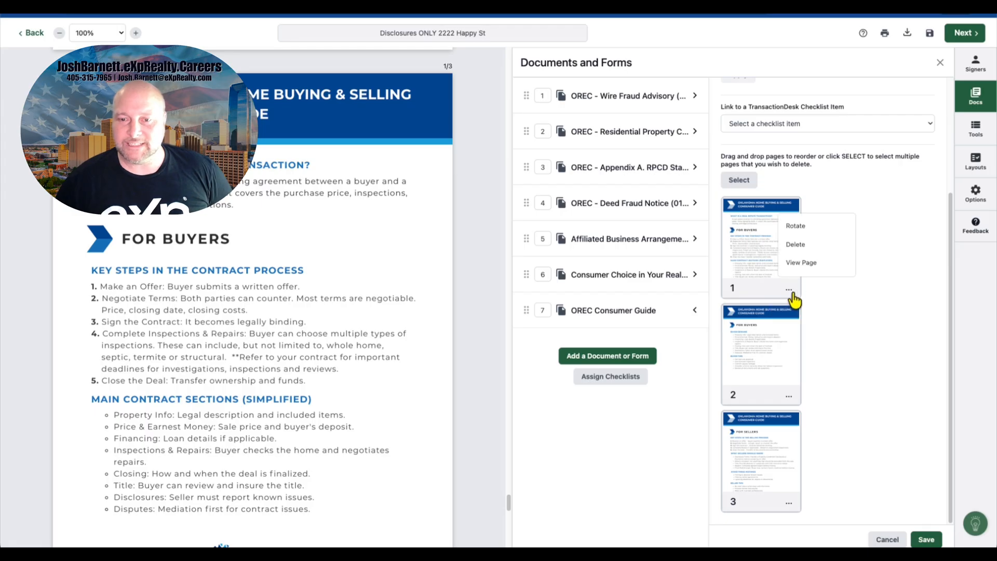
pyautogui.click(804, 250)
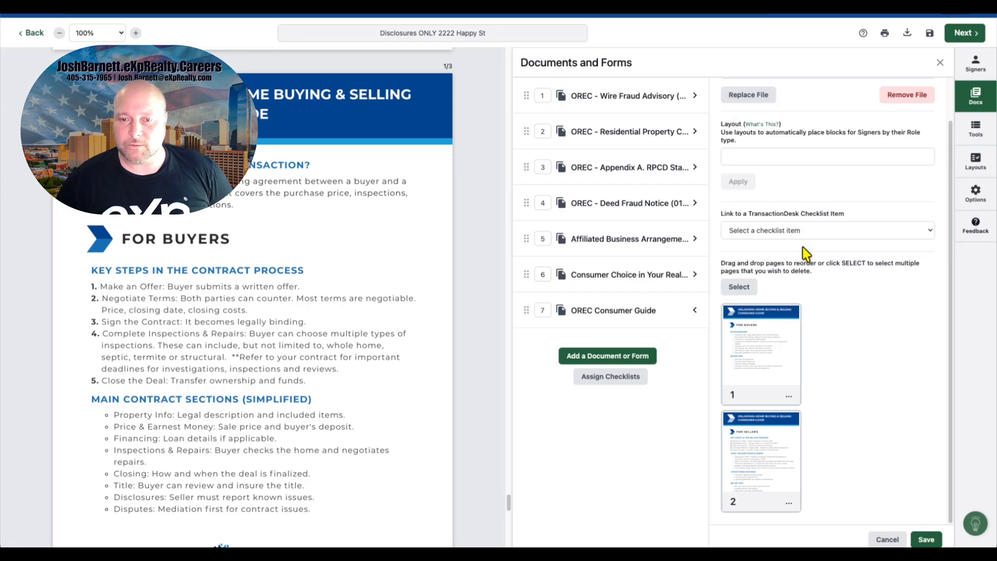
pyautogui.click(790, 402)
pyautogui.click(800, 362)
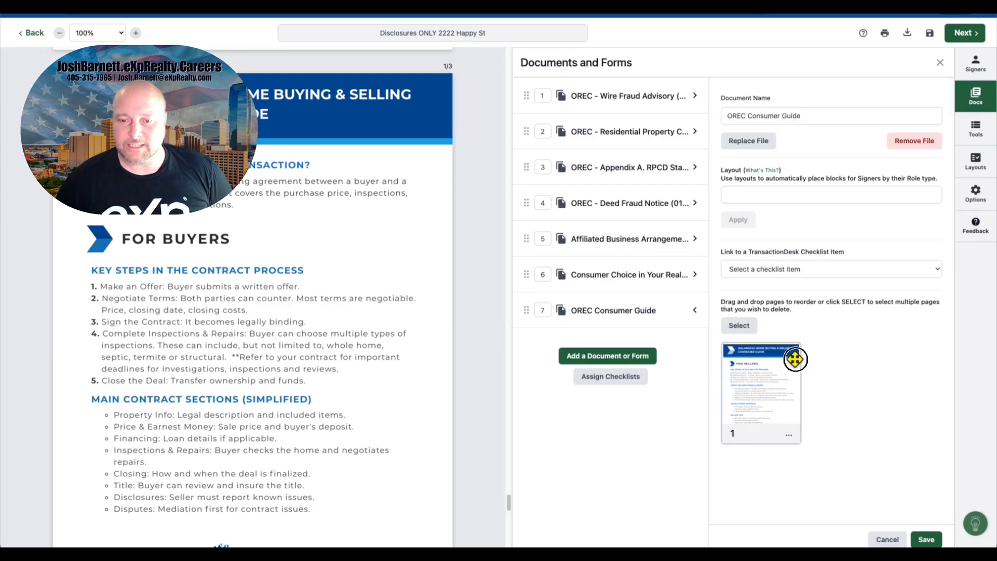
# Step: Save the page deletions and place Mr. Happy's initials beside the For Sellers heading of the OREC Consumer Guide
pyautogui.click(926, 539)
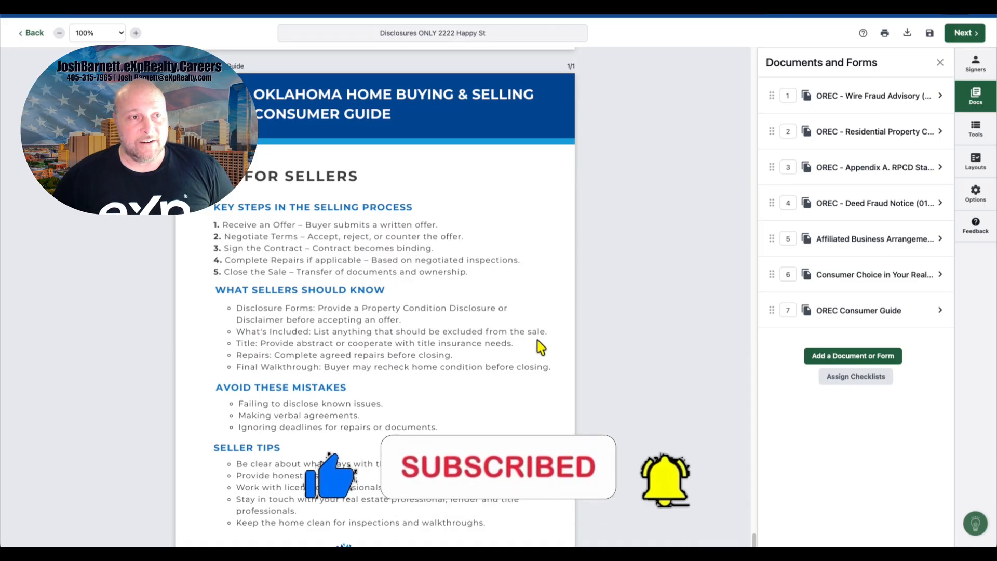
pyautogui.scroll(-1, 539, 341)
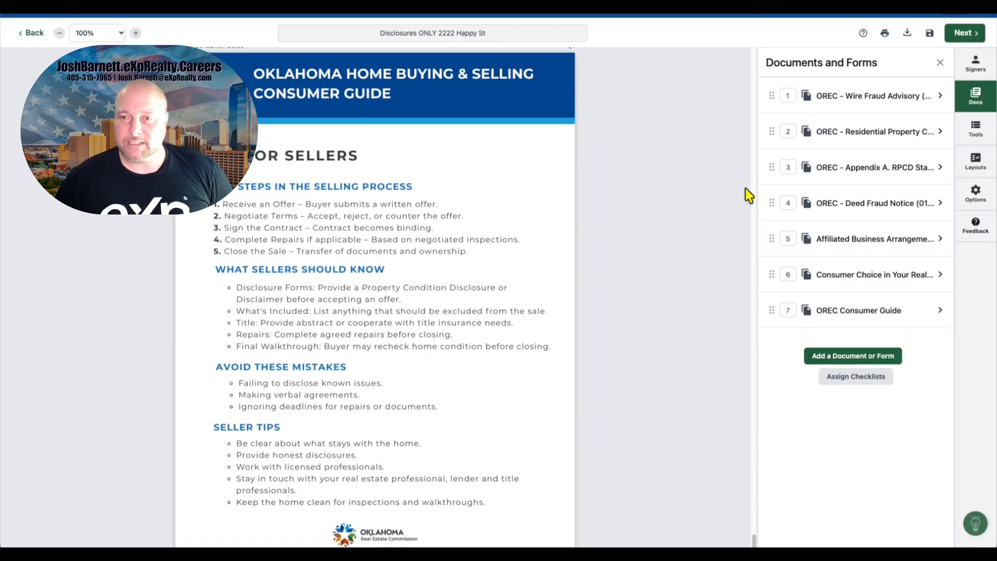
pyautogui.click(976, 64)
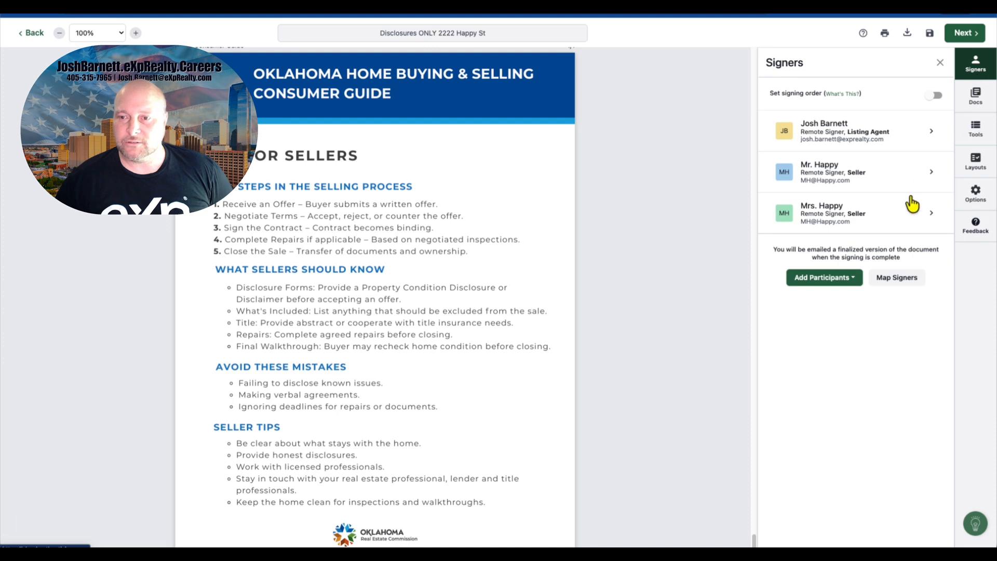
pyautogui.click(983, 134)
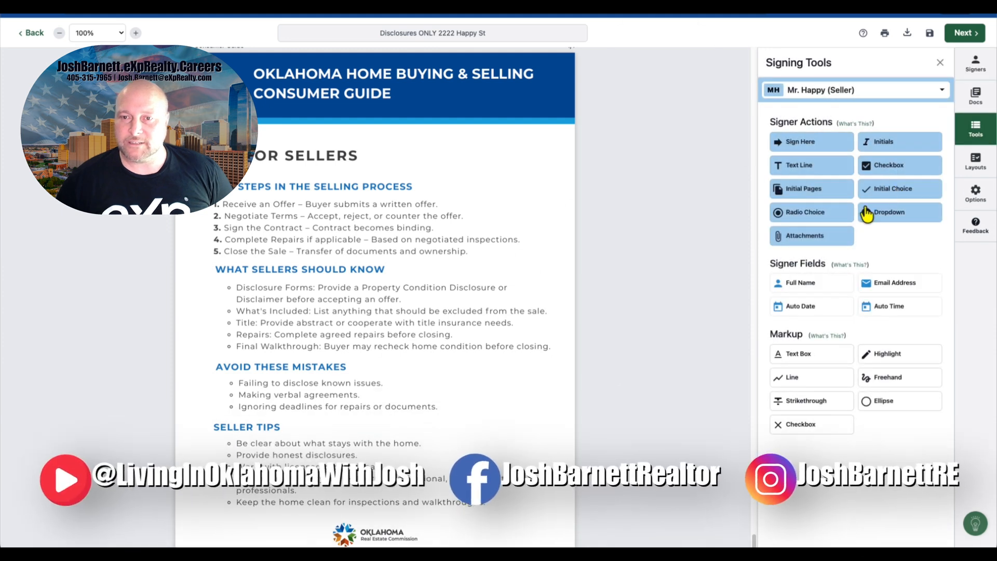
pyautogui.moveTo(884, 149); pyautogui.dragTo(367, 152)
pyautogui.scroll(-1, 472, 160)
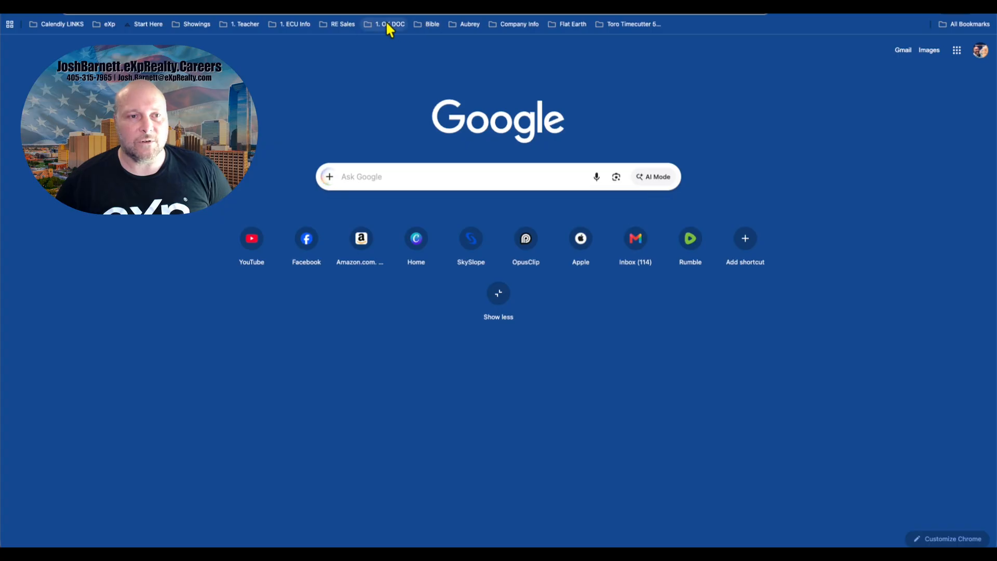
# Step: Switch to the browser and download the Contract Guide PDF from the Oklahoma Real Estate Commission's Contract Forms & Related Addenda page
pyautogui.click(341, 24)
pyautogui.click(431, 46)
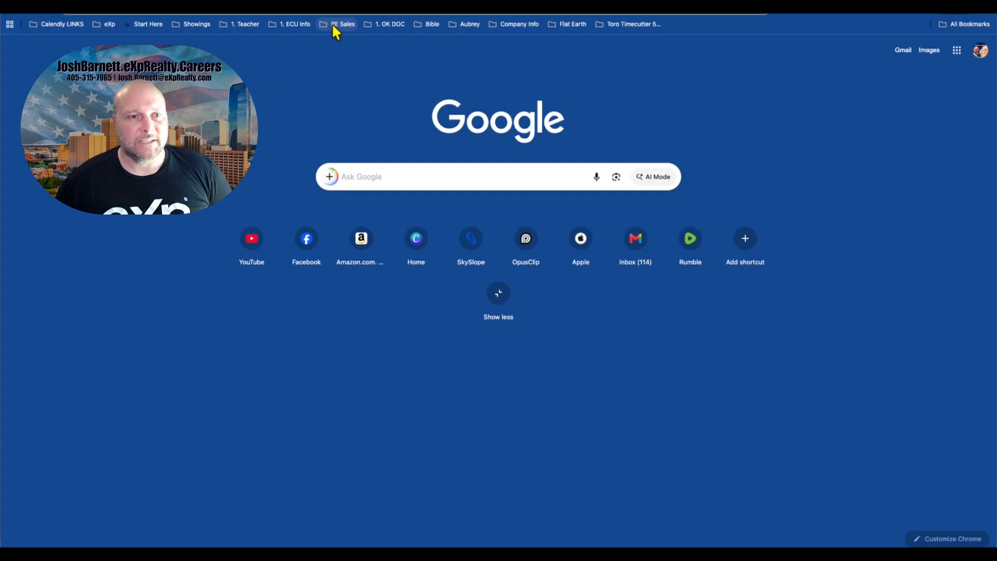
pyautogui.click(332, 24)
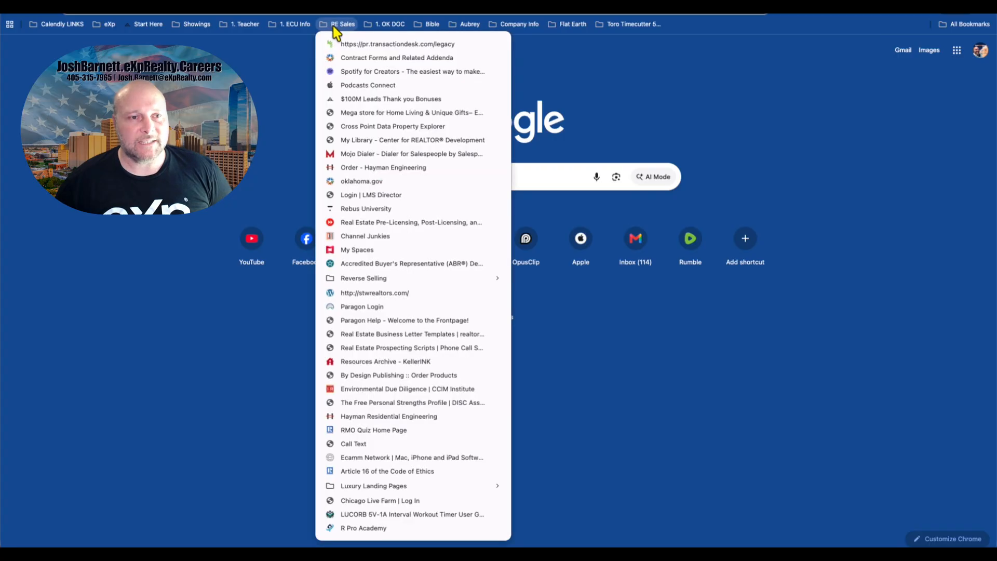
pyautogui.click(342, 57)
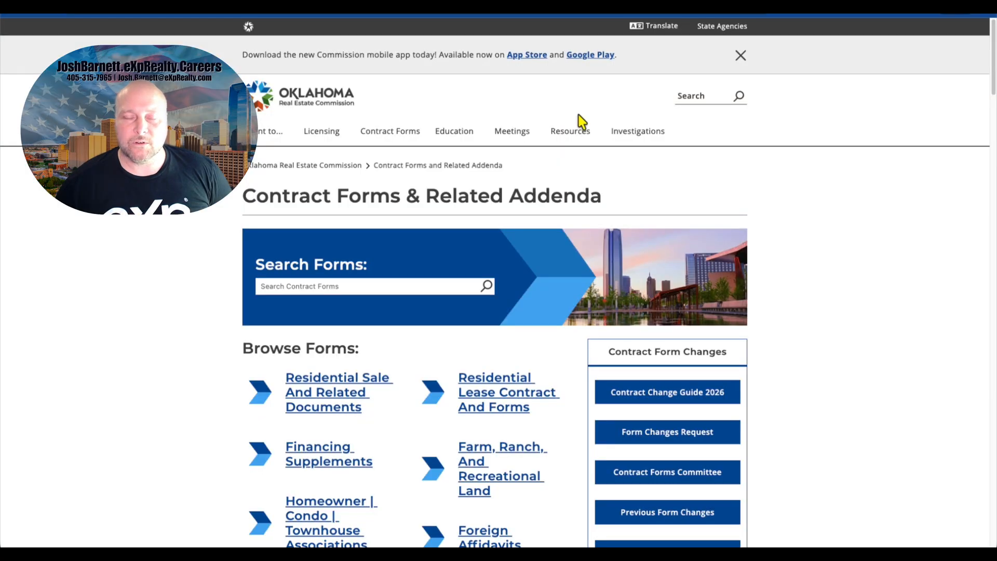
pyautogui.moveTo(571, 131)
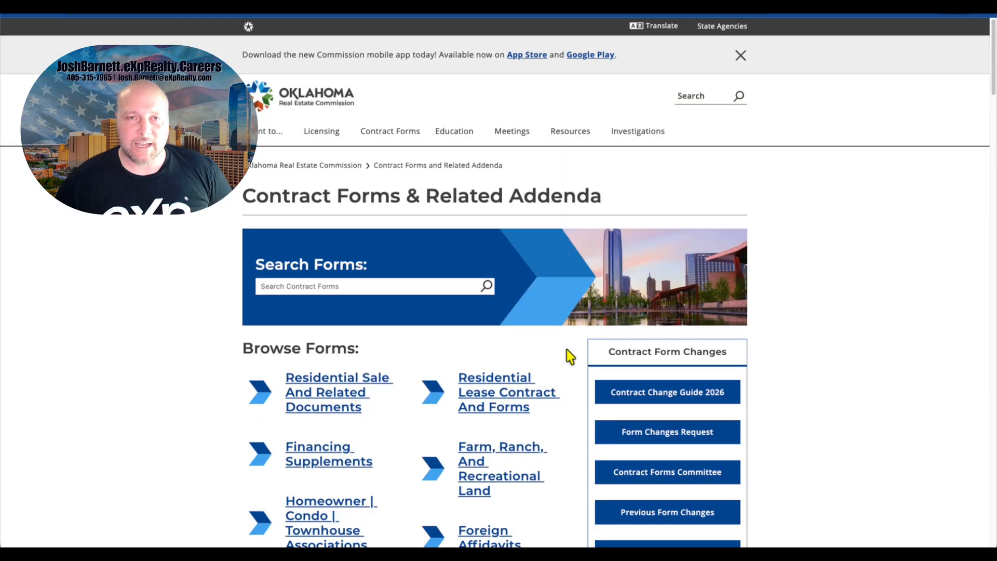
pyautogui.scroll(-1, 570, 357)
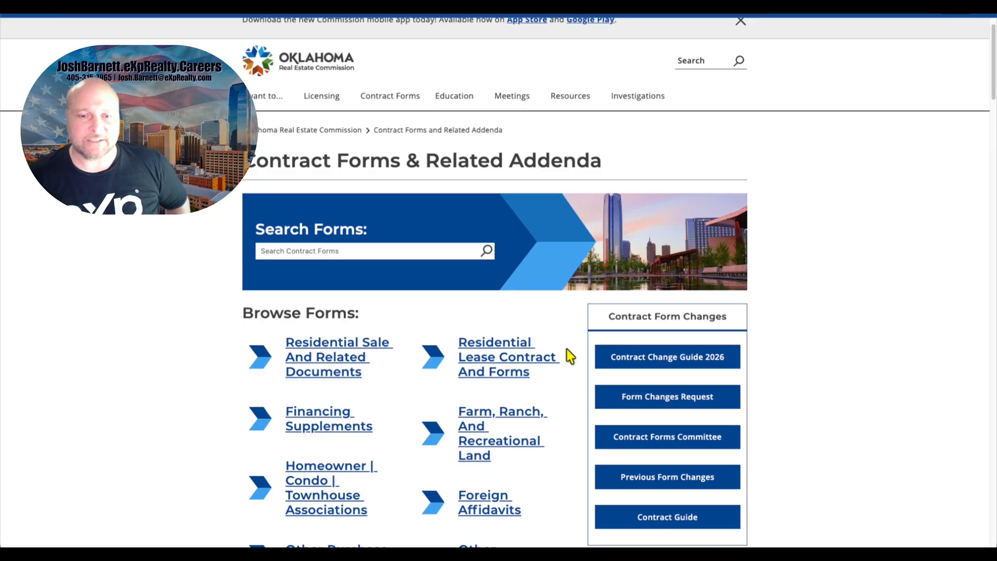
pyautogui.scroll(-1, 570, 356)
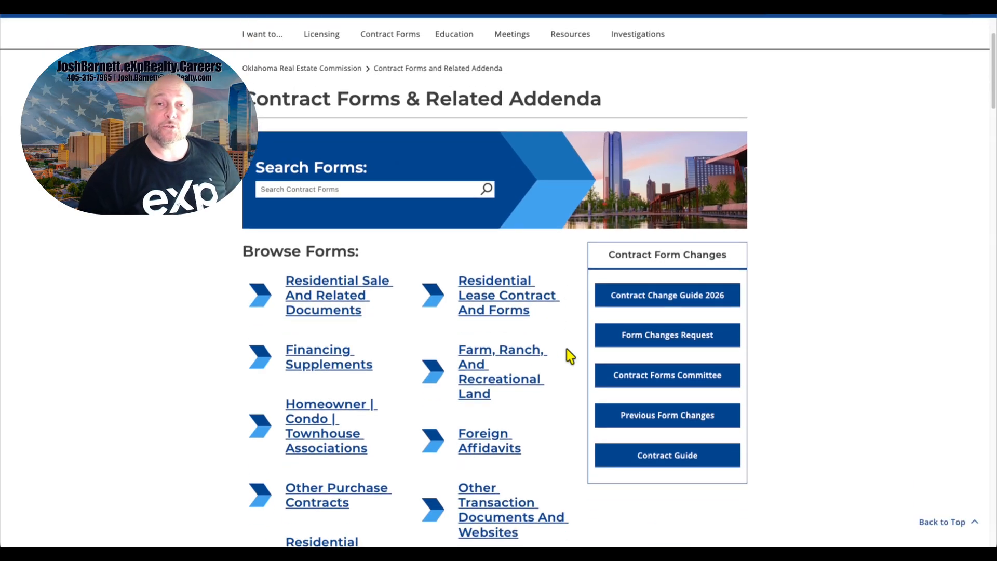
pyautogui.scroll(-1, 571, 356)
pyautogui.scroll(-1, 570, 357)
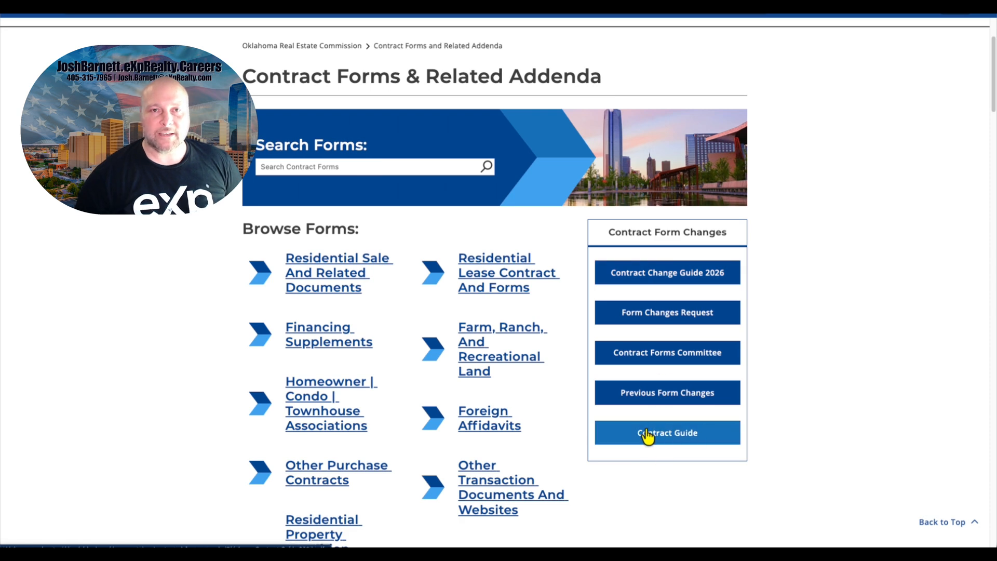
pyautogui.click(669, 433)
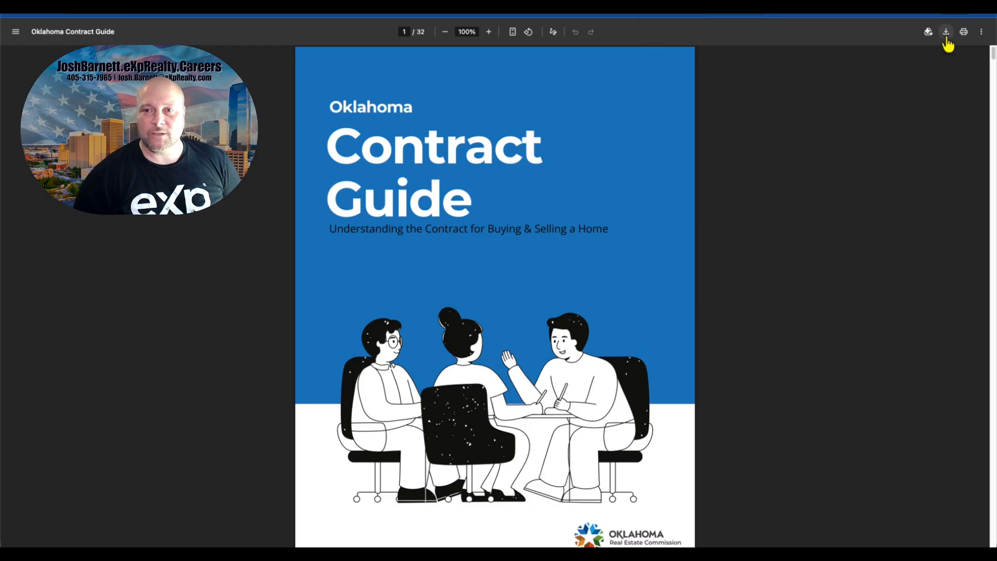
pyautogui.click(946, 35)
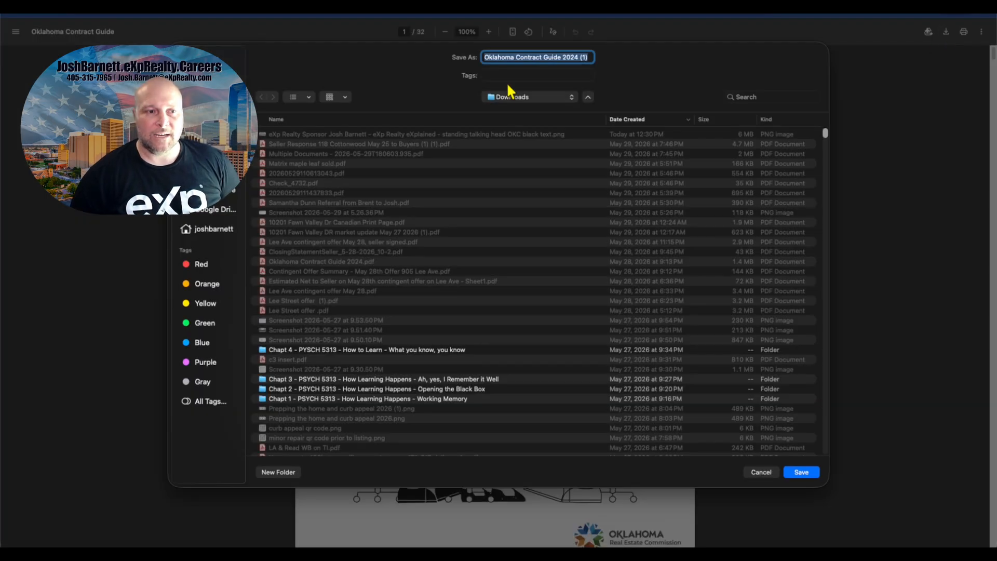
pyautogui.click(800, 472)
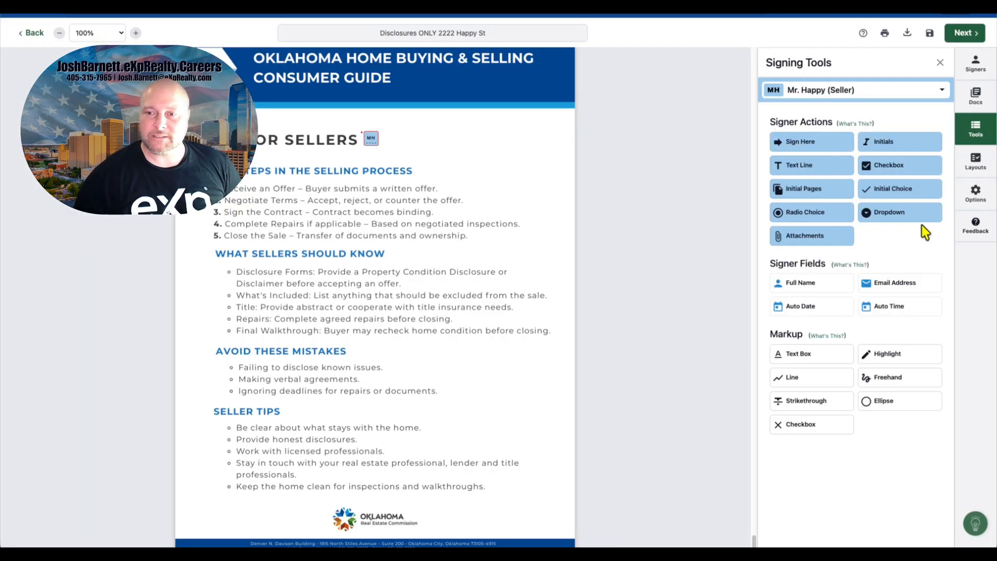
# Step: Upload the downloaded Oklahoma Contract Guide 2024 (1) PDF as a new document in the signing
pyautogui.click(975, 97)
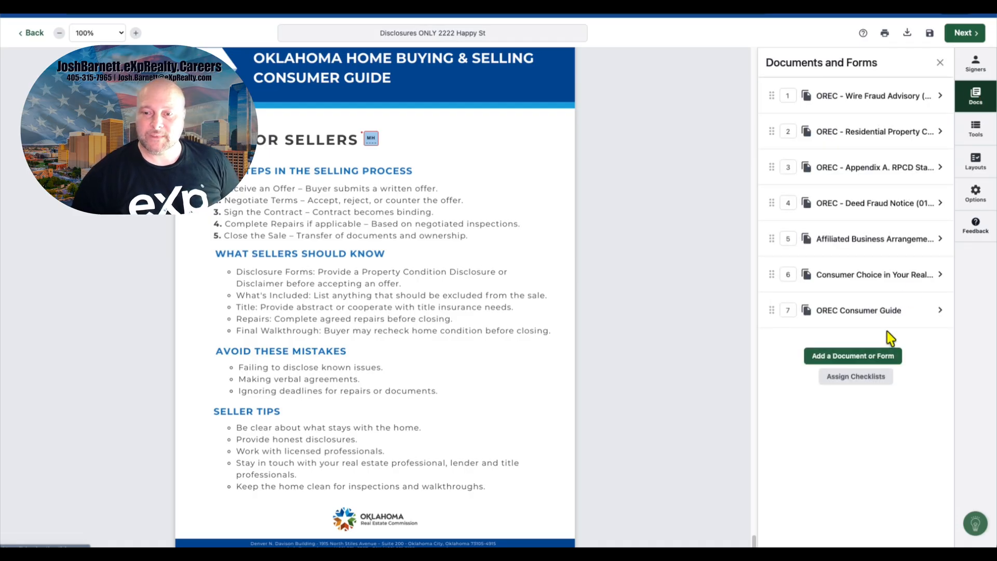
pyautogui.click(880, 356)
pyautogui.click(528, 176)
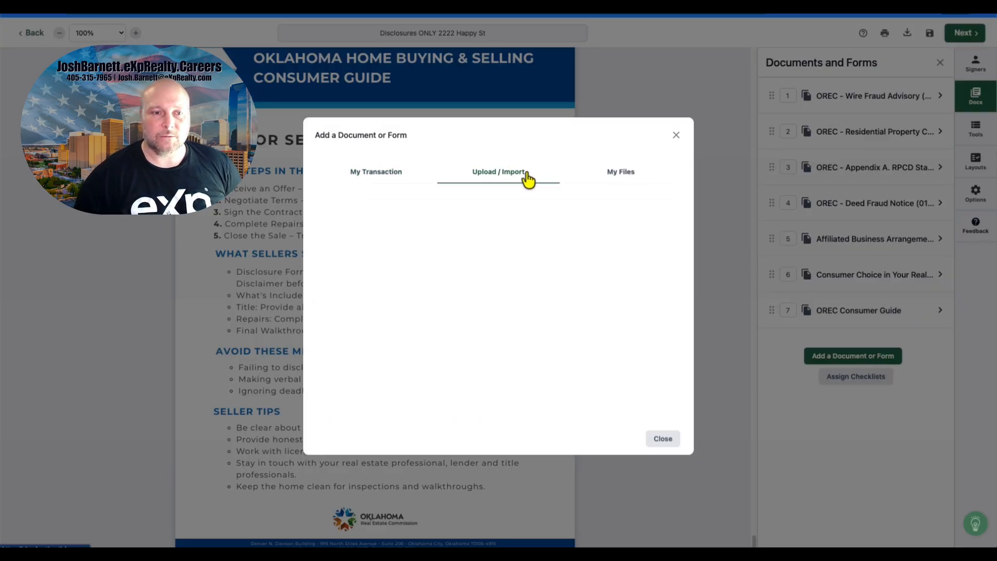
pyautogui.click(514, 234)
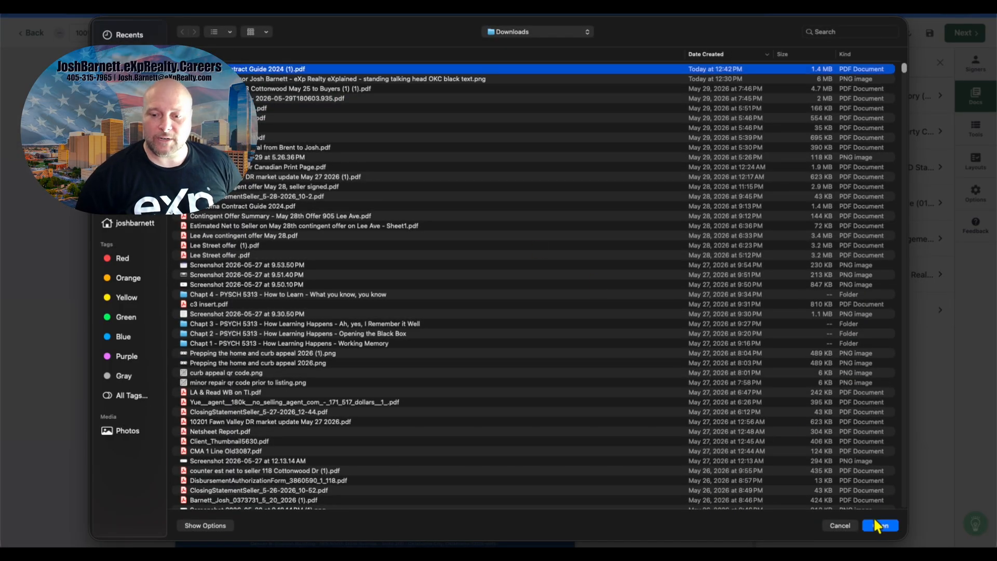
pyautogui.click(878, 525)
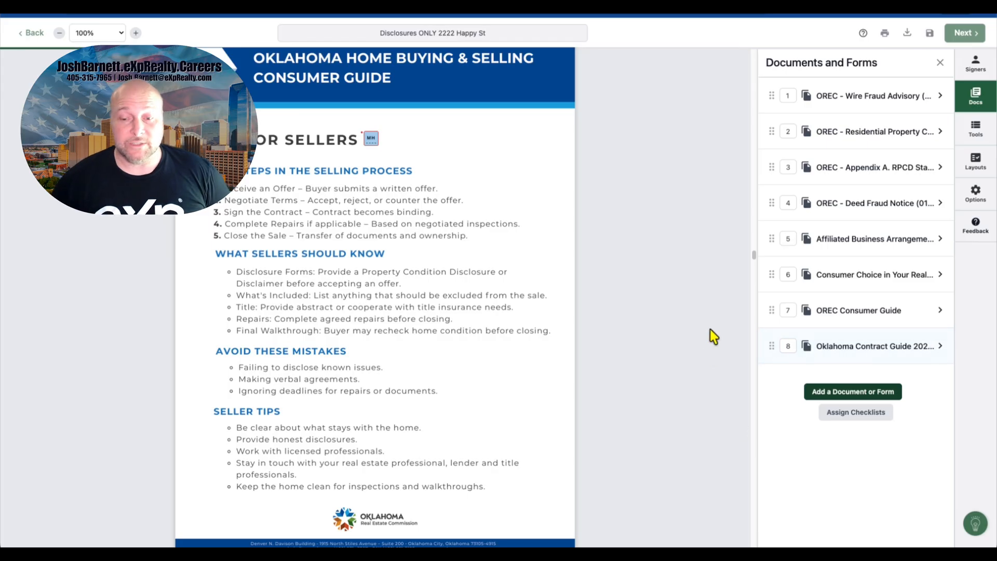
# Step: Place Mr. Happy's Sign Here block on the cover page of the Oklahoma Contract Guide
pyautogui.scroll(-10, 713, 336)
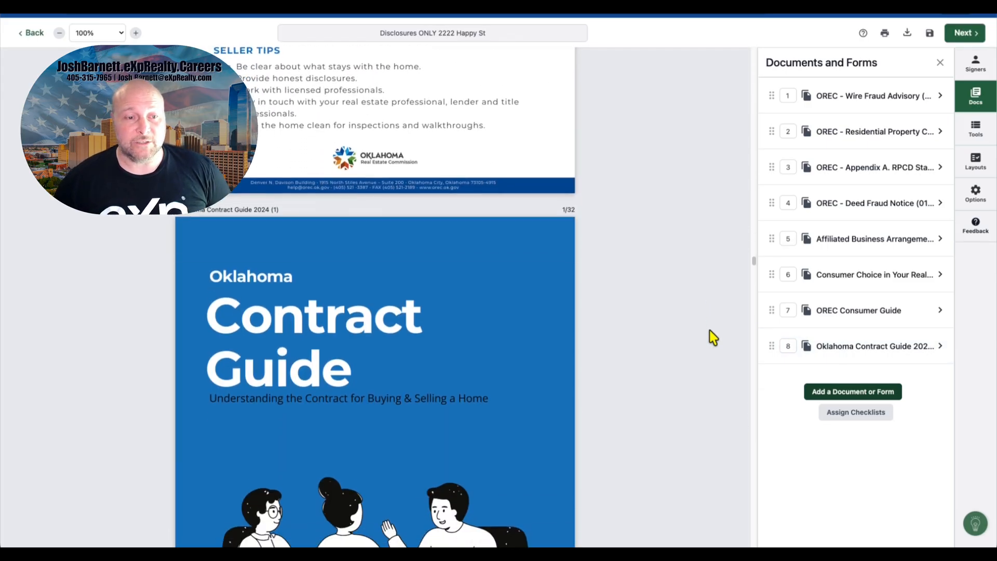
pyautogui.scroll(-6, 711, 336)
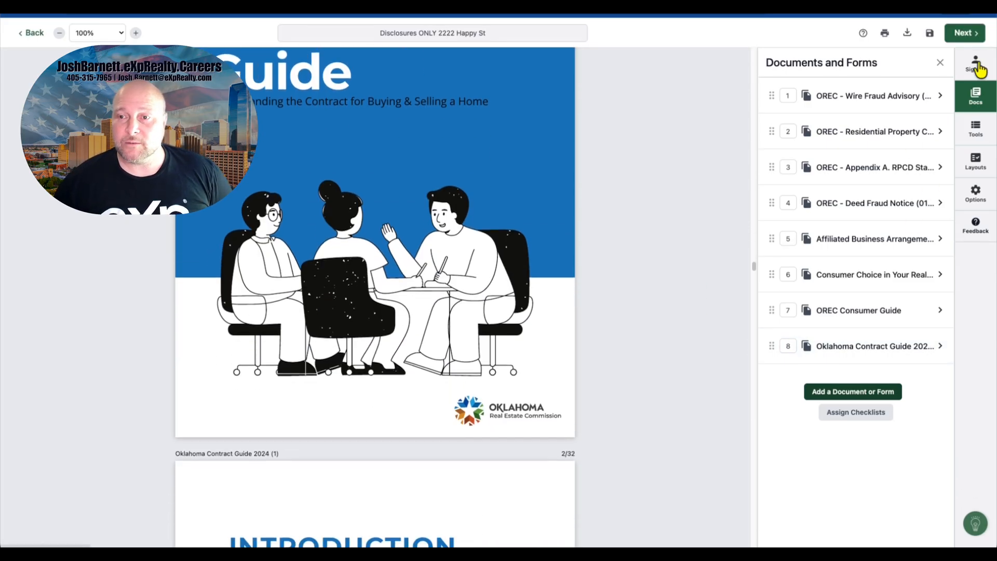
pyautogui.click(975, 129)
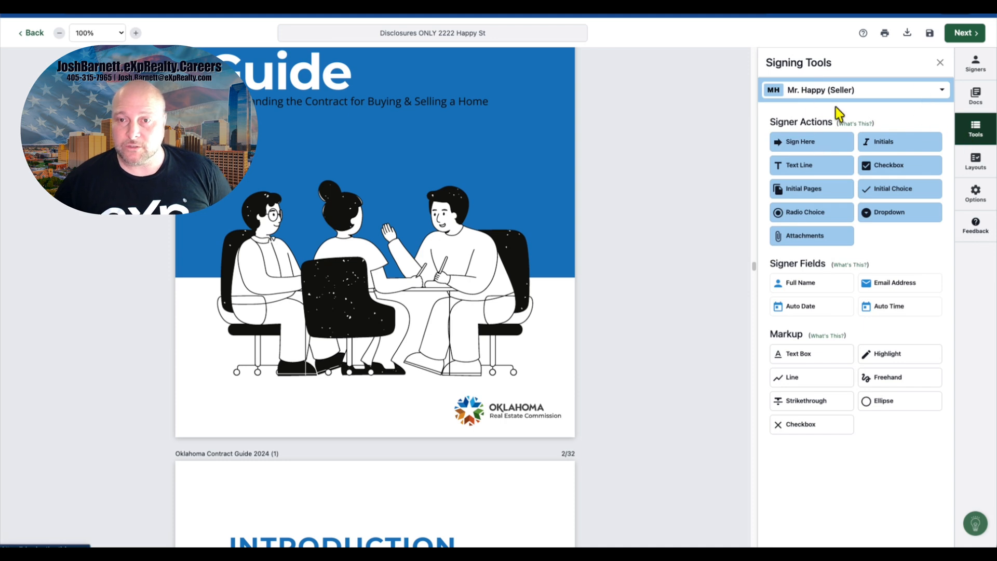
pyautogui.moveTo(808, 142); pyautogui.dragTo(260, 383)
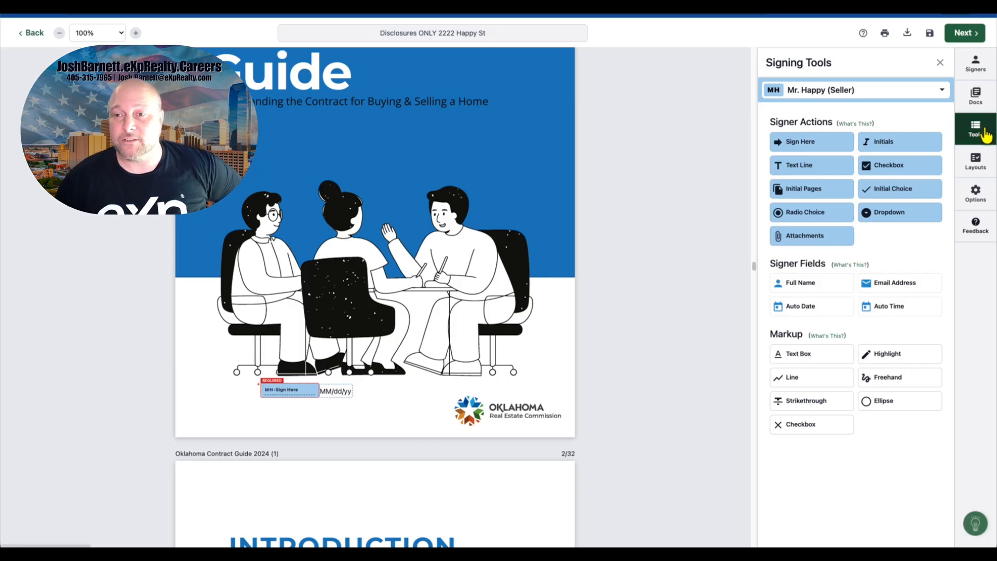
# Step: Remove the listing agent from the list of signers
pyautogui.click(975, 60)
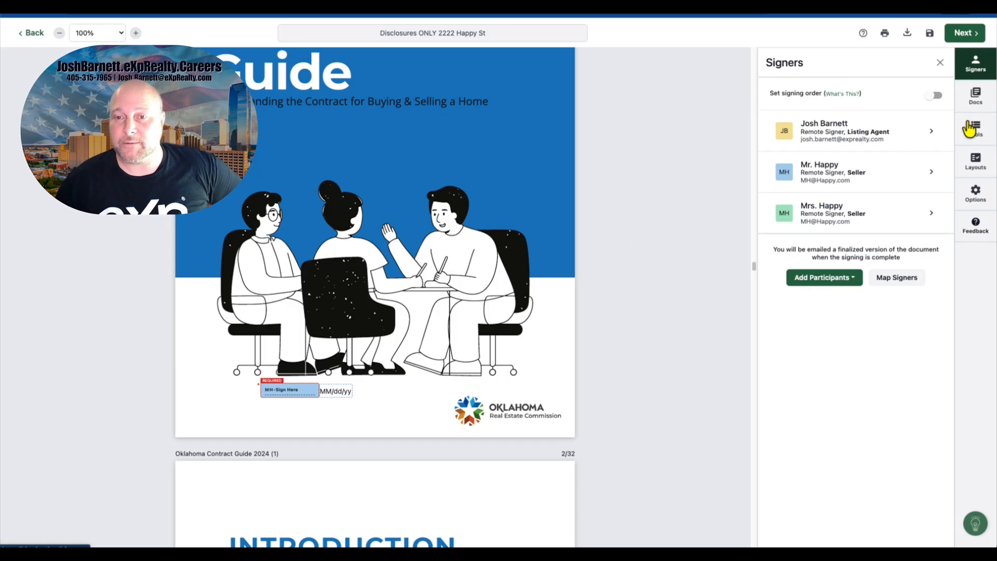
pyautogui.click(931, 131)
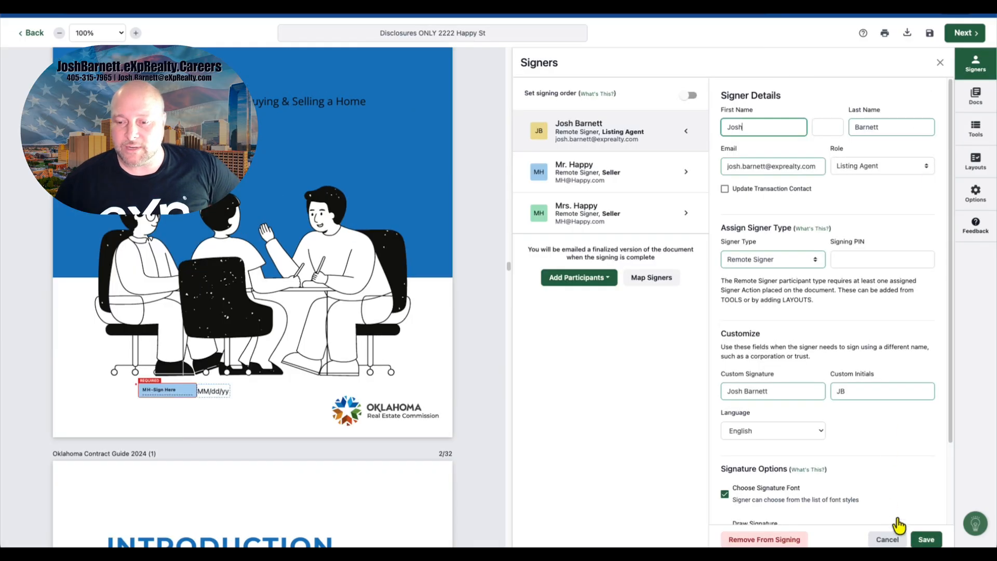
pyautogui.click(797, 540)
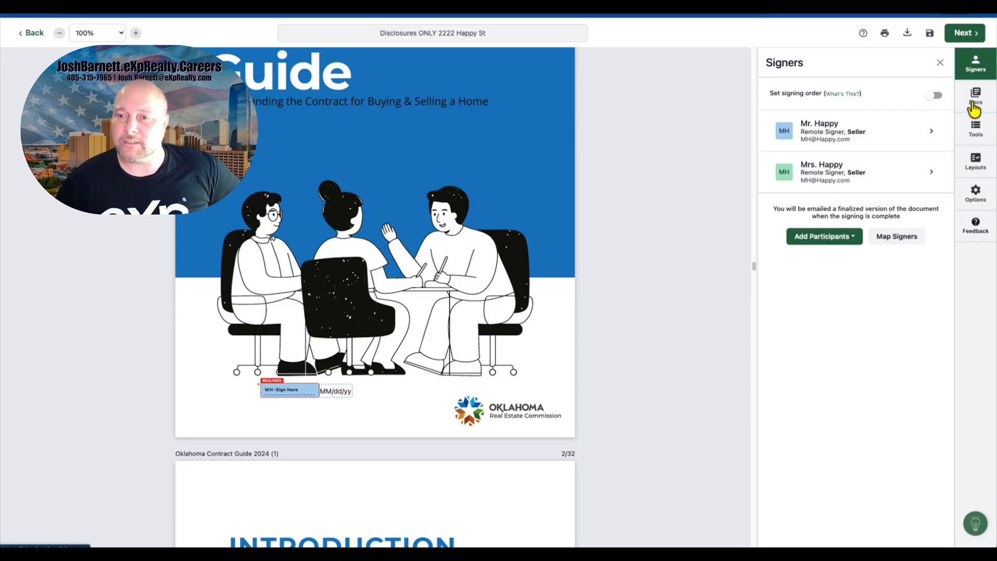
# Step: Switch the signing tools to Mrs. Happy and place her Sign Here block below Mr. Happy's on the Contract Guide cover
pyautogui.click(971, 133)
pyautogui.click(877, 93)
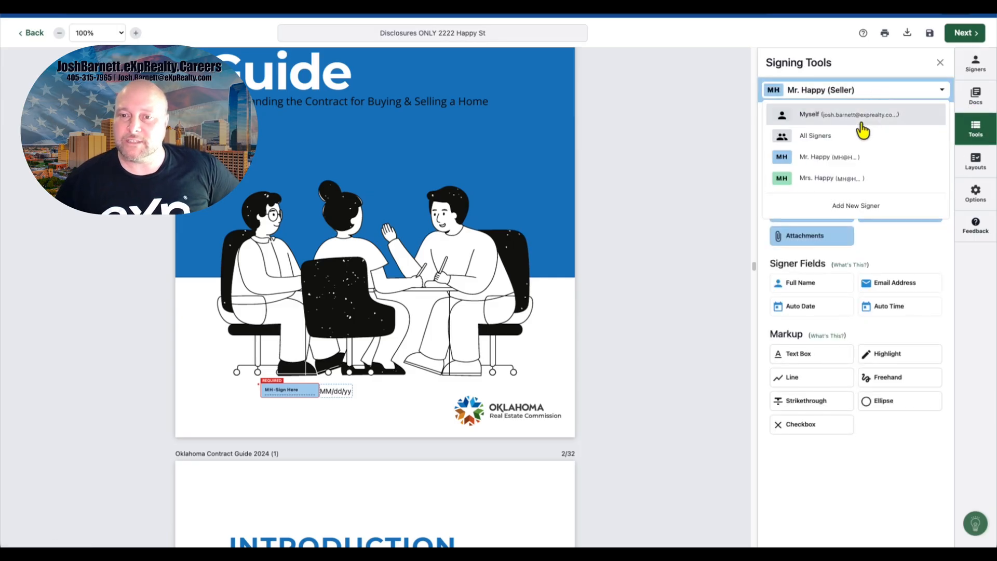
pyautogui.click(846, 179)
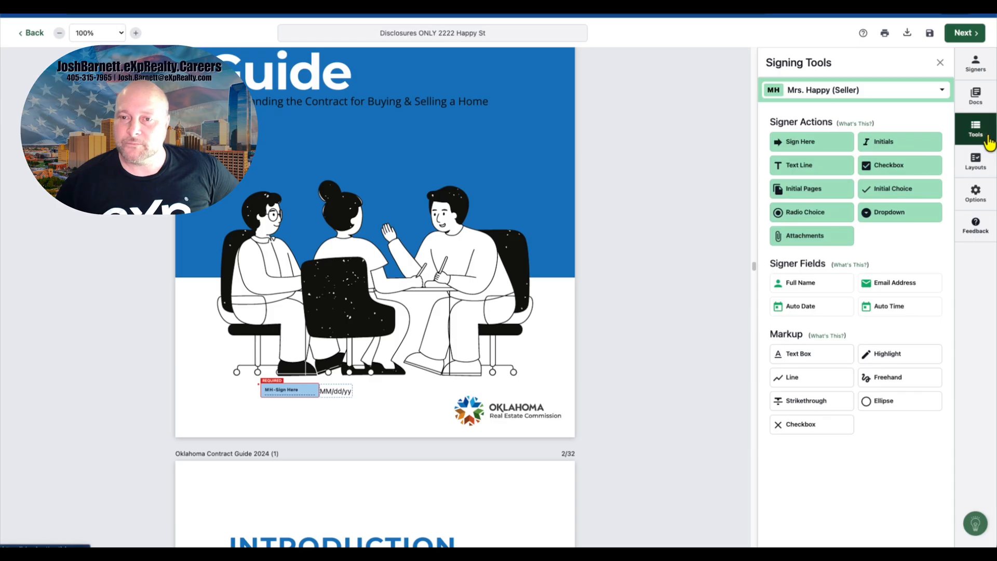
pyautogui.click(848, 90)
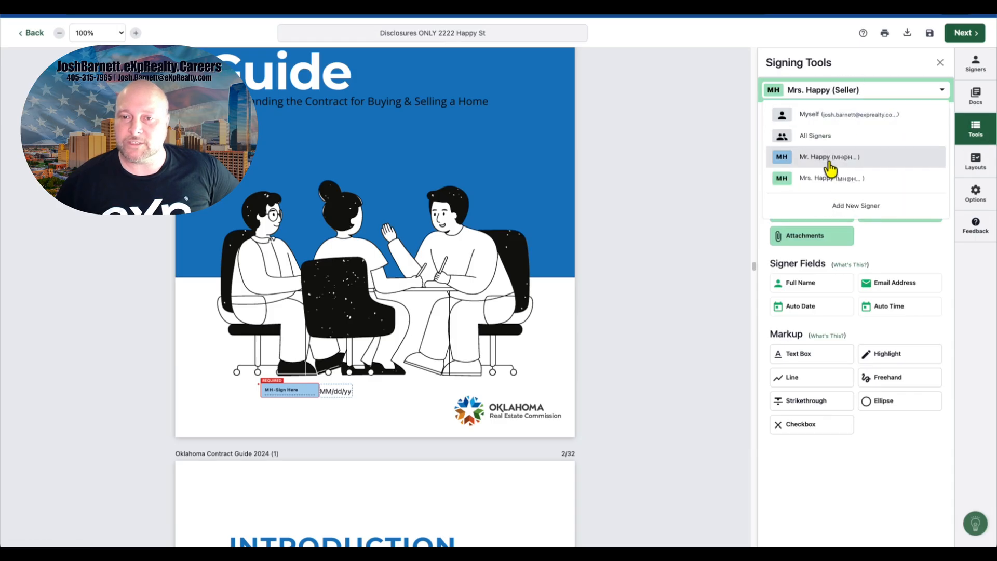
pyautogui.click(827, 179)
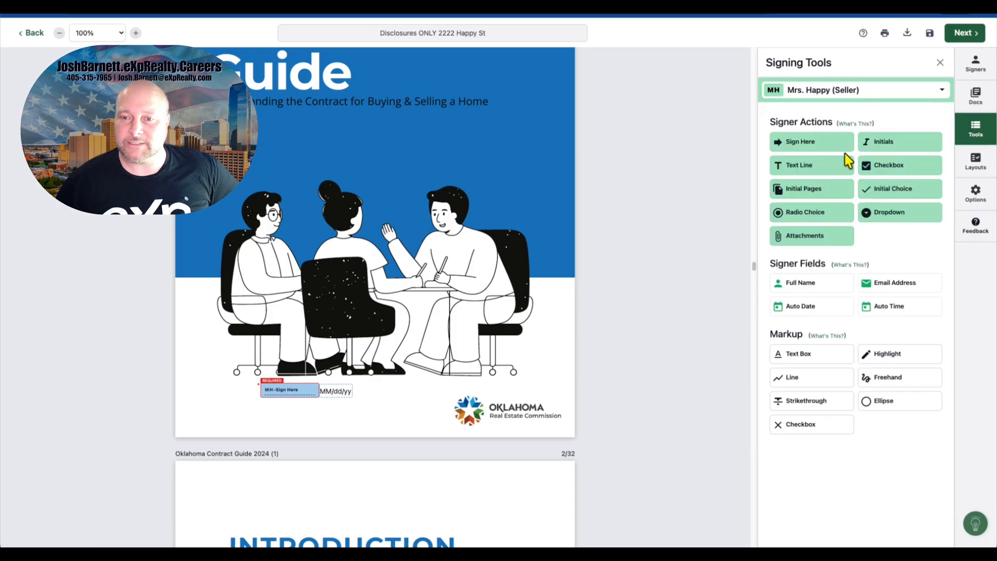
pyautogui.moveTo(837, 153); pyautogui.dragTo(268, 403)
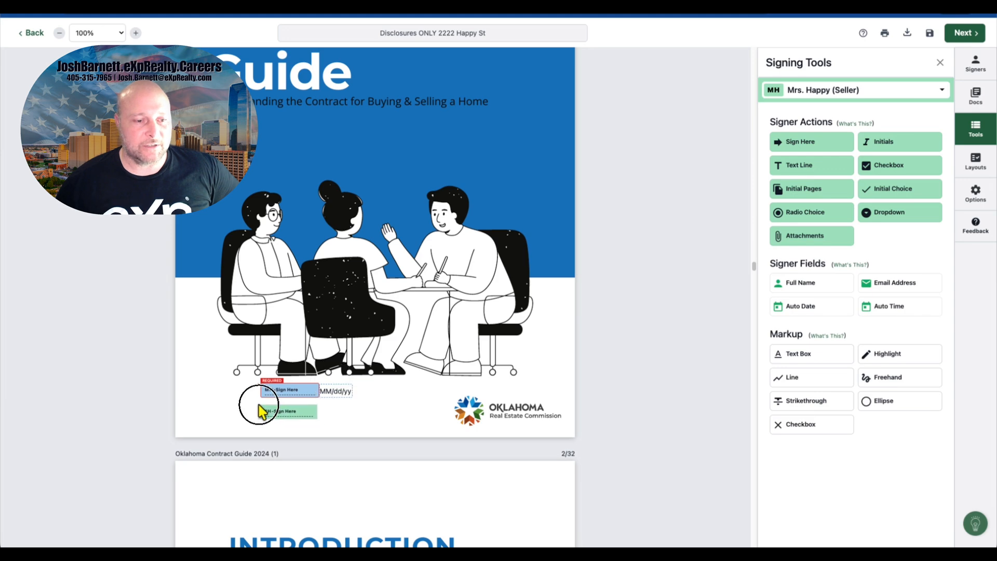
# Step: Add Mrs. Happy's Sign Here block and Full Name field to the Client 2 signature line of the Consumer Choice document
pyautogui.scroll(15, 389, 372)
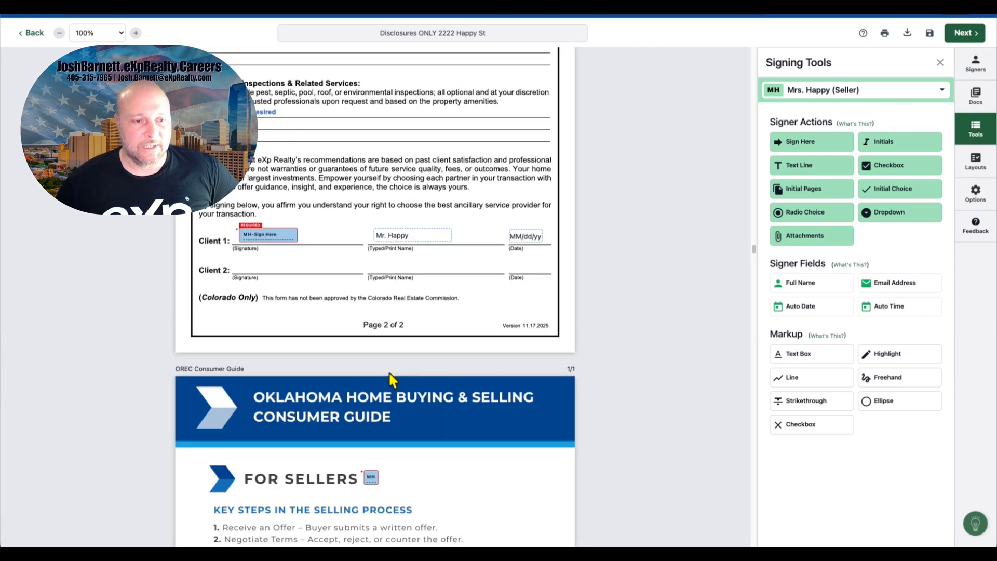
pyautogui.scroll(-1, 390, 374)
pyautogui.moveTo(913, 148)
pyautogui.mouseDown()
pyautogui.moveTo(686, 194)
pyautogui.moveTo(412, 216)
pyautogui.moveTo(393, 229)
pyautogui.mouseUp()
pyautogui.scroll(7, 481, 223)
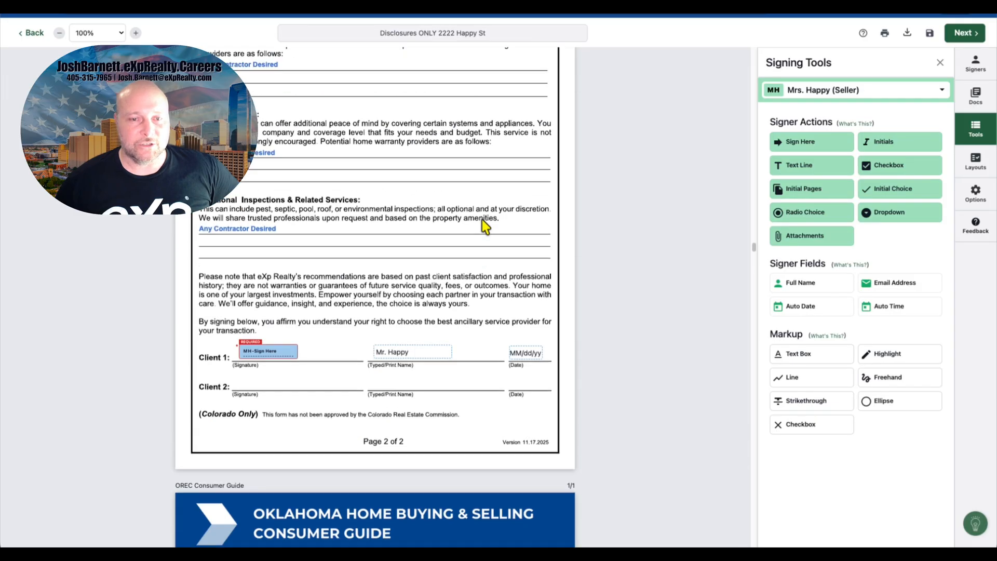
pyautogui.moveTo(819, 151)
pyautogui.mouseDown()
pyautogui.moveTo(552, 285)
pyautogui.moveTo(245, 356)
pyautogui.moveTo(260, 380)
pyautogui.moveTo(527, 384)
pyautogui.mouseUp()
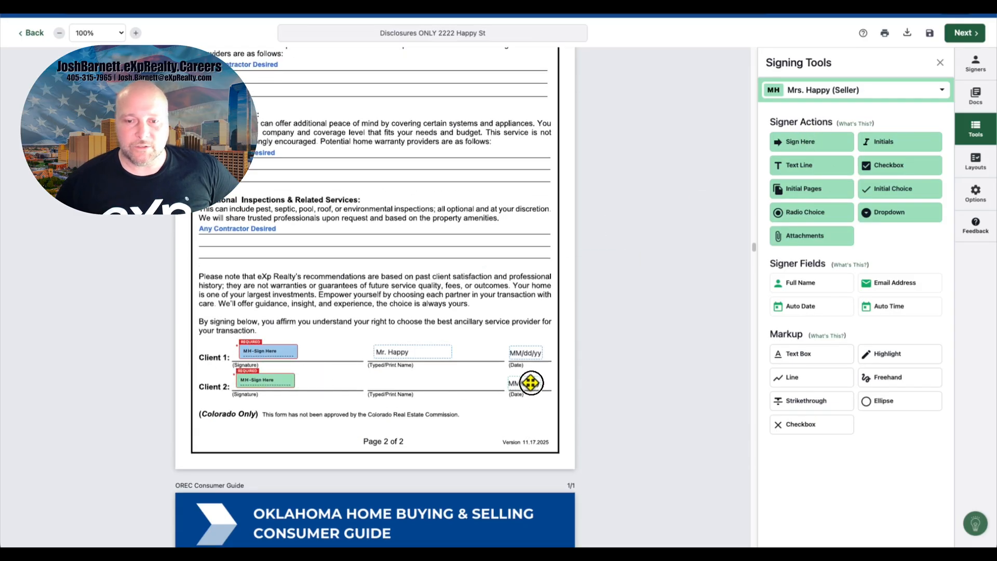
pyautogui.moveTo(813, 287); pyautogui.dragTo(372, 377)
pyautogui.scroll(7, 444, 346)
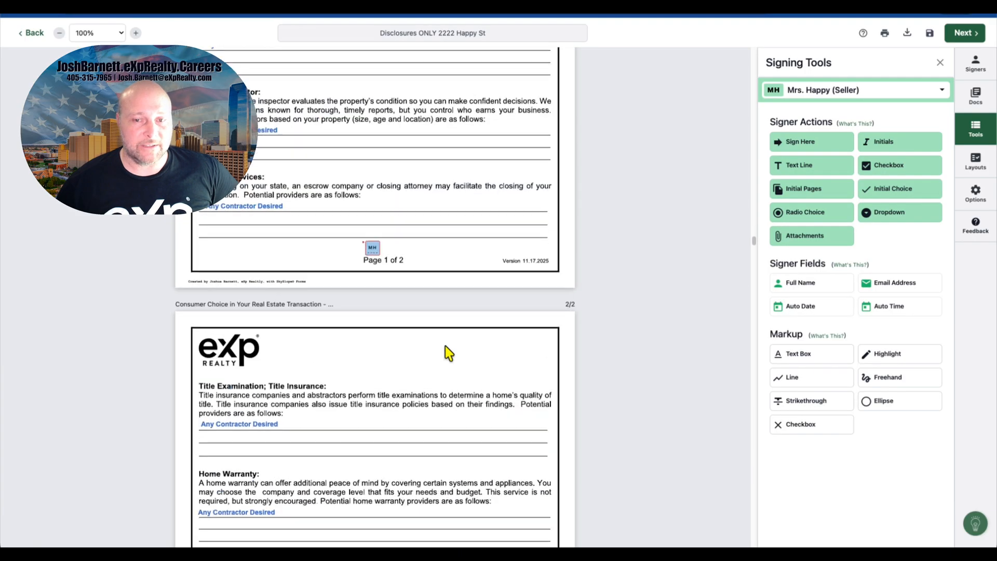
# Step: Place Mrs. Happy's Initials field beside Mr. Happy's in the footer of the Consumer Choice document's first page
pyautogui.moveTo(891, 147); pyautogui.dragTo(386, 246)
pyautogui.scroll(15, 463, 247)
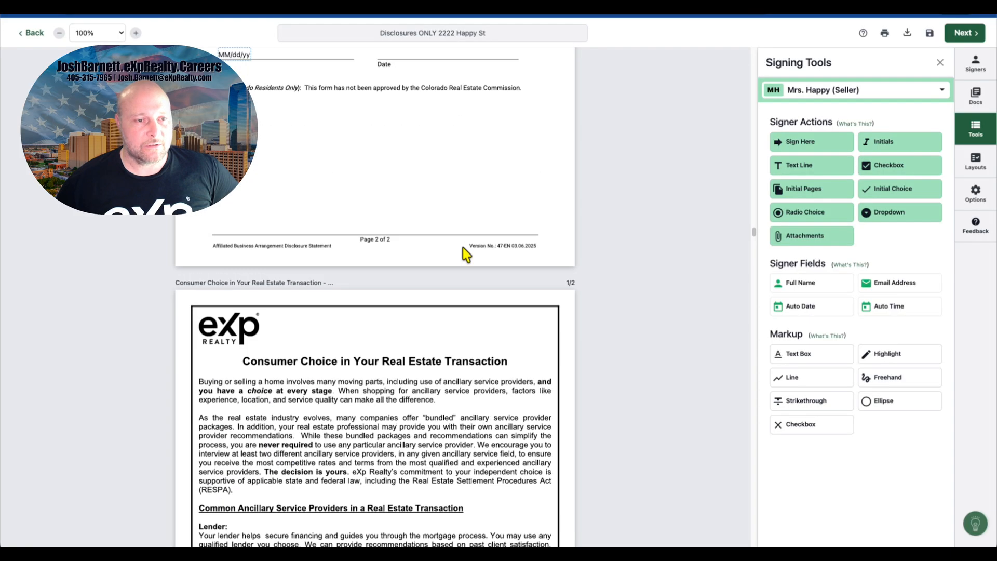
# Step: Add Mrs. Happy's Sign Here block and Full Name field to the Client 2 signature line of the Affiliated Business Arrangement disclosure
pyautogui.moveTo(771, 143)
pyautogui.mouseDown()
pyautogui.moveTo(478, 229)
pyautogui.moveTo(383, 300)
pyautogui.moveTo(406, 308)
pyautogui.moveTo(412, 344)
pyautogui.moveTo(395, 357)
pyautogui.mouseUp()
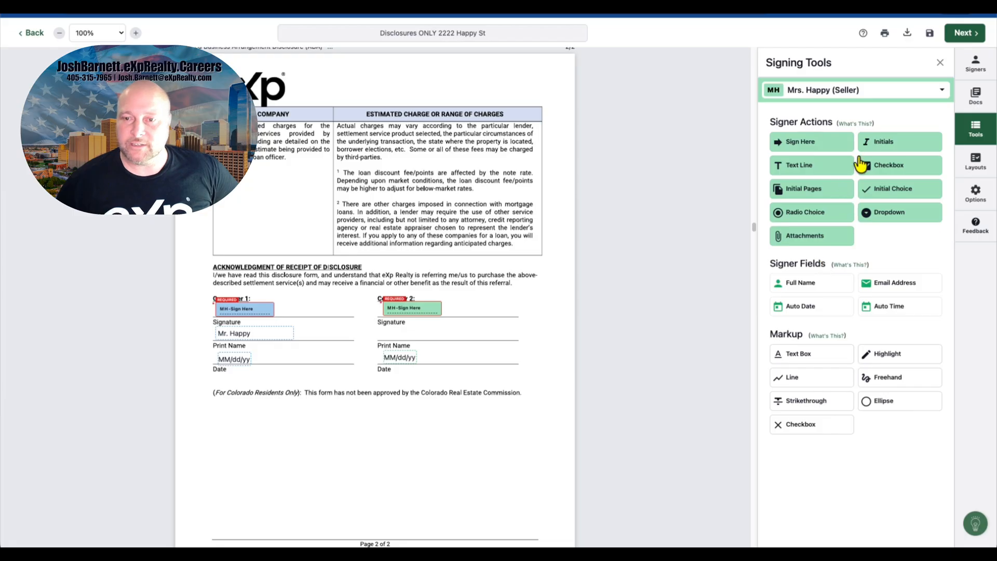
pyautogui.moveTo(809, 293); pyautogui.dragTo(383, 331)
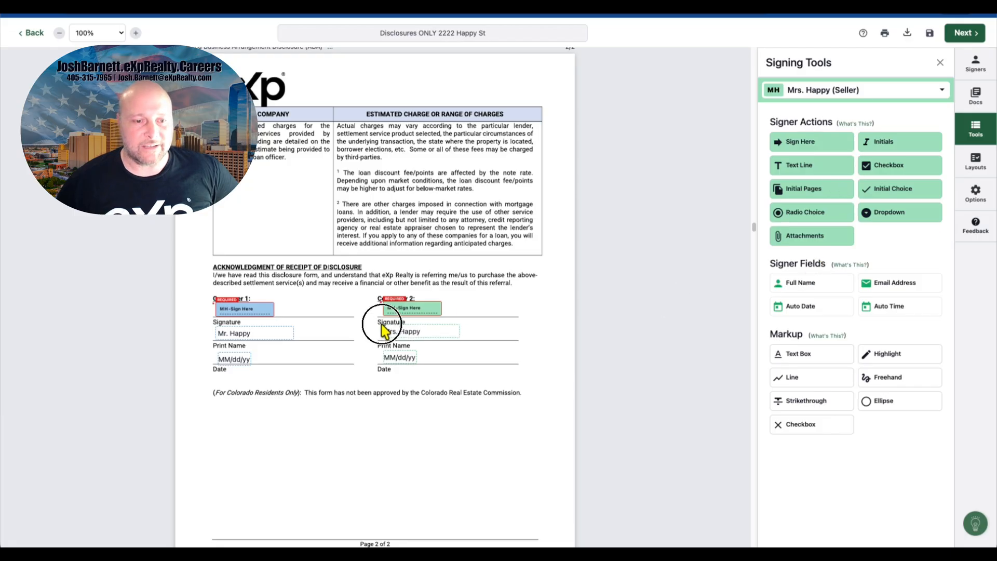
pyautogui.scroll(8, 483, 303)
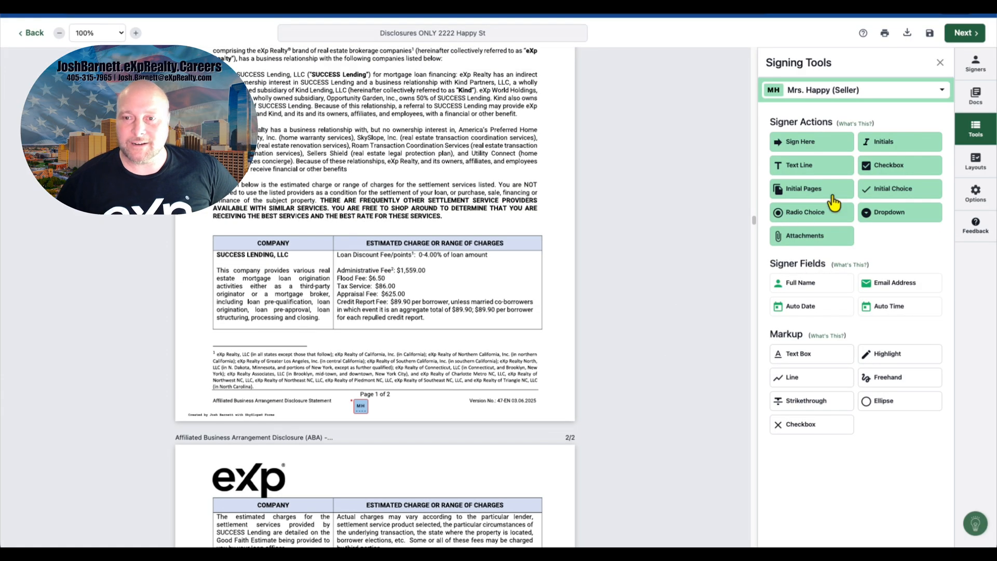
# Step: Place Mrs. Happy's Initials fields beside Mr. Happy's on the ABA disclosure's first page and on the Deed Fraud Notice
pyautogui.moveTo(893, 149); pyautogui.dragTo(381, 407)
pyautogui.scroll(10, 482, 366)
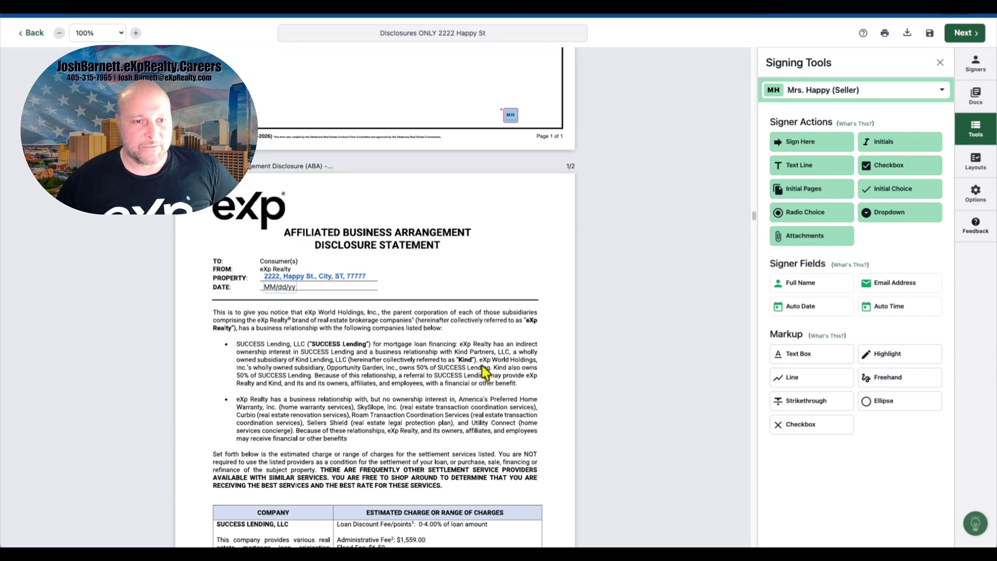
pyautogui.scroll(-6, 482, 365)
pyautogui.scroll(6, 482, 365)
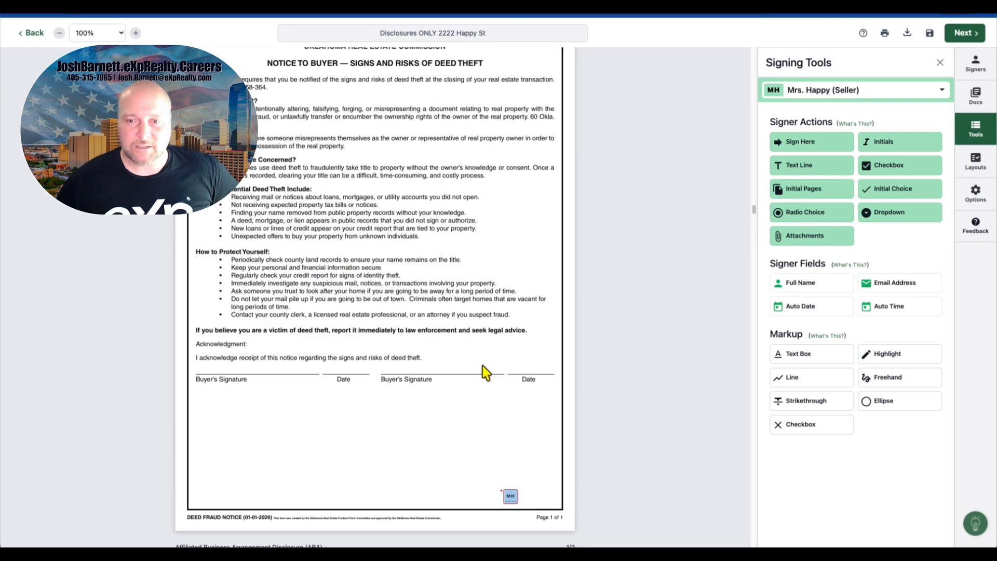
pyautogui.moveTo(877, 153); pyautogui.dragTo(527, 495)
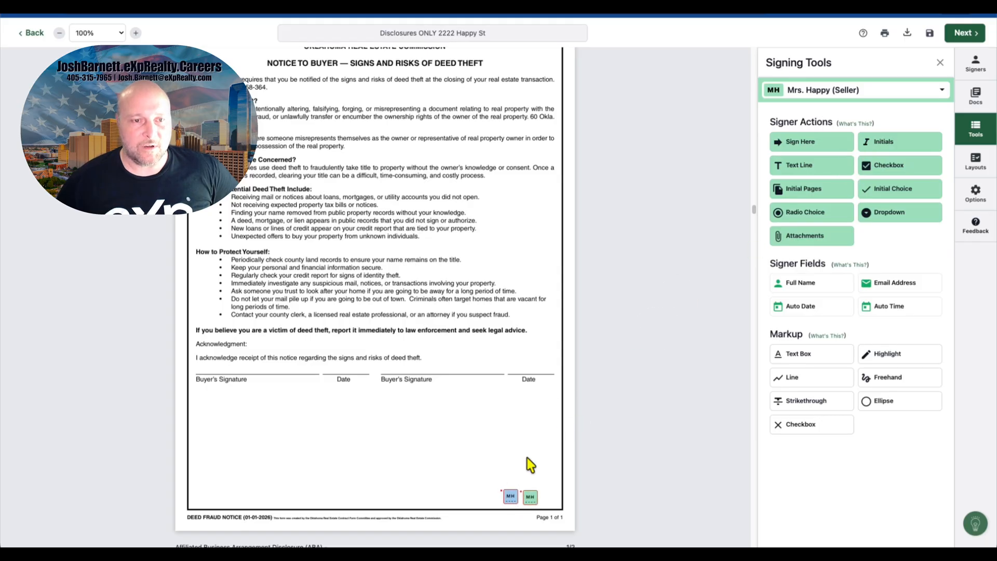
# Step: Place Mrs. Happy's Sign Here block beside Mr. Happy's on the Oklahoma Residential Property Condition Disclosure Act cover page
pyautogui.scroll(10, 527, 458)
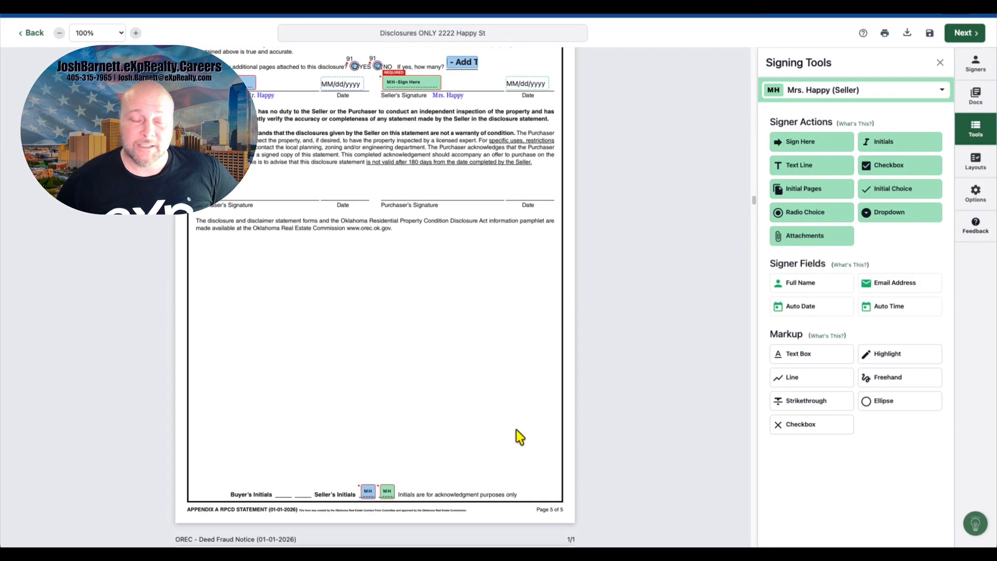
pyautogui.scroll(2, 517, 429)
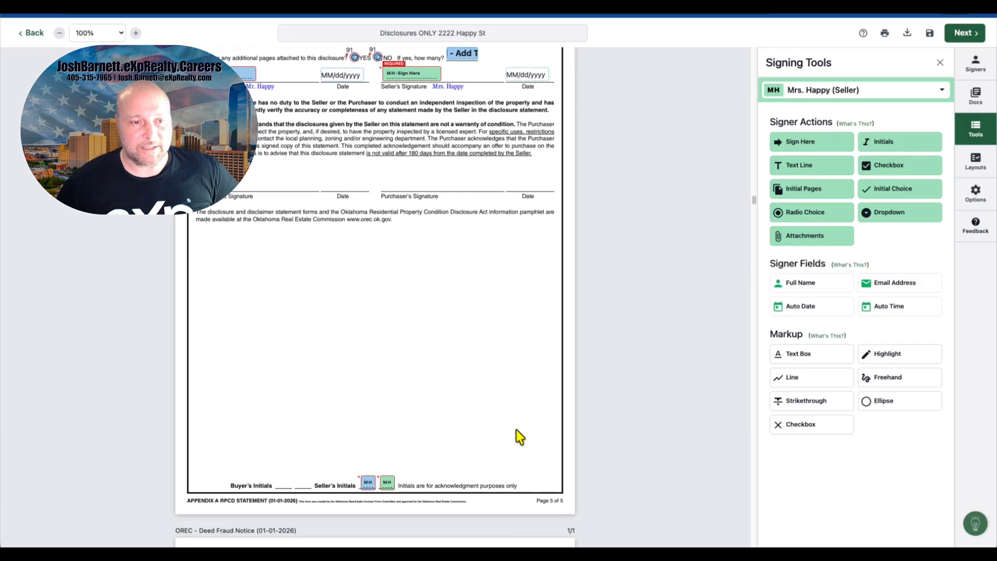
pyautogui.scroll(2, 516, 429)
pyautogui.scroll(10, 516, 429)
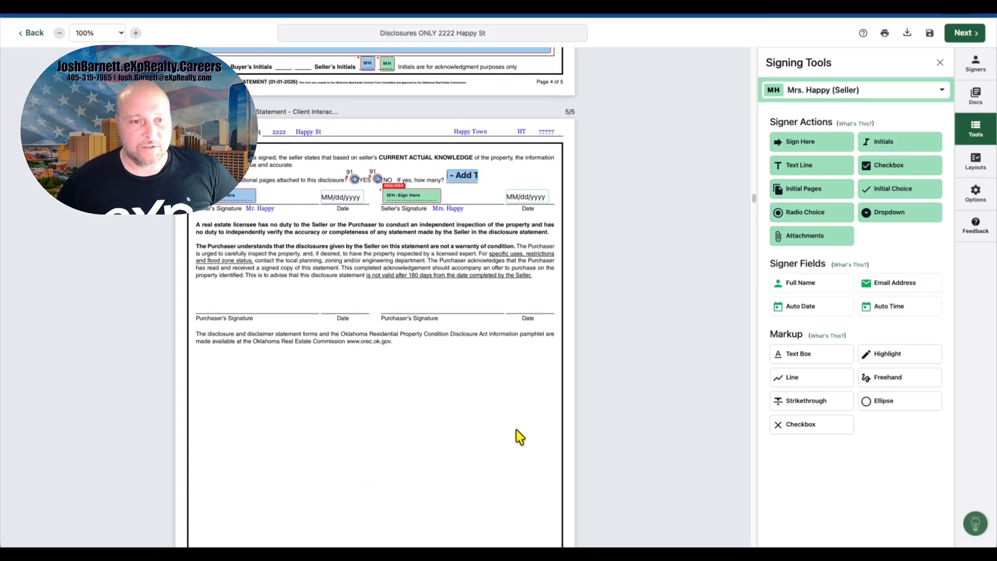
pyautogui.scroll(20, 516, 429)
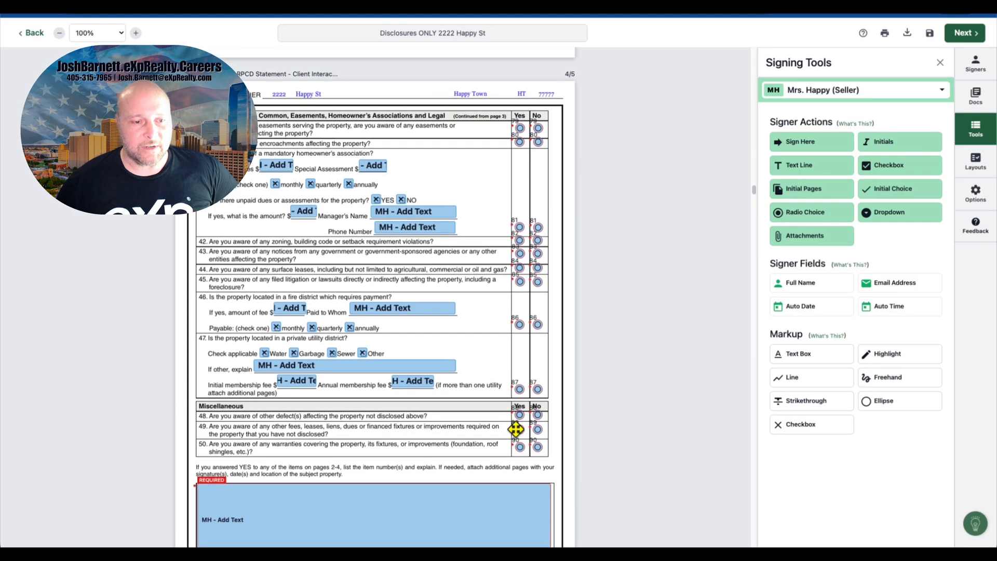
pyautogui.scroll(12, 516, 429)
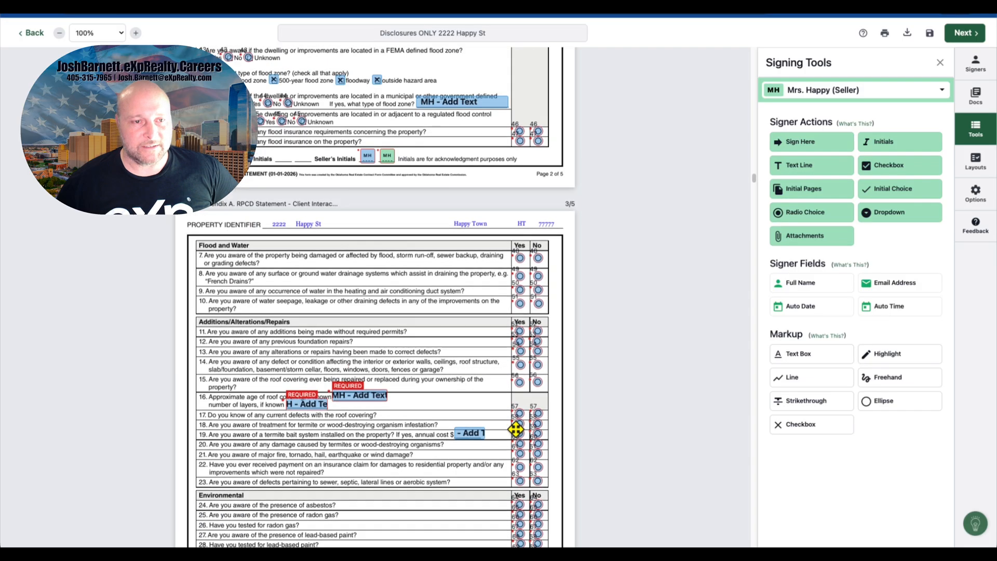
pyautogui.scroll(3, 516, 429)
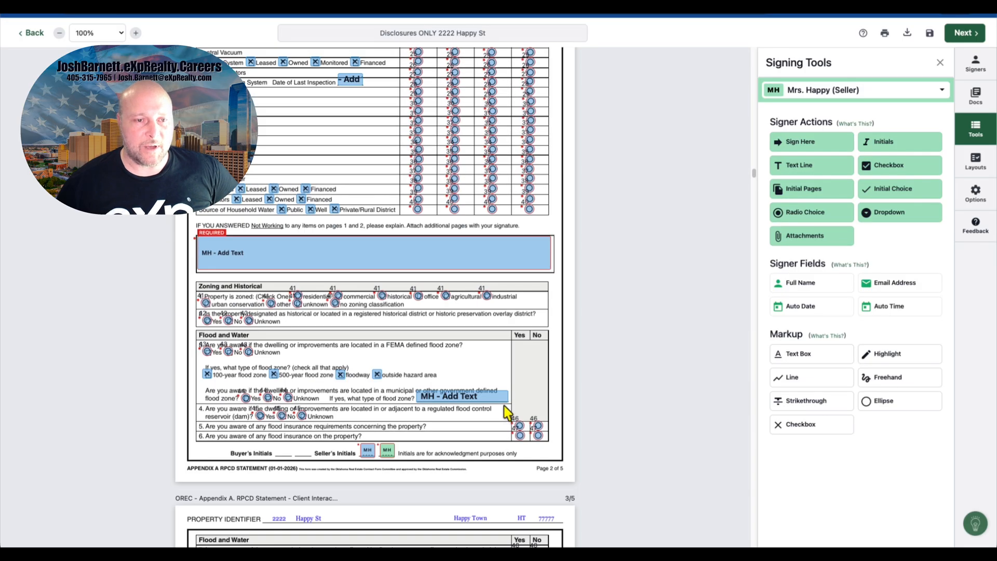
pyautogui.scroll(12, 507, 413)
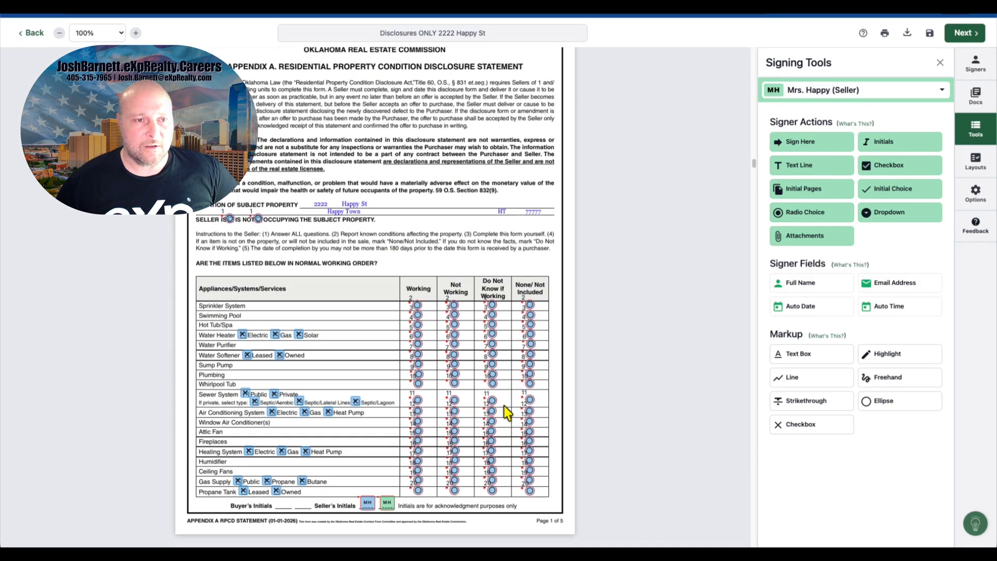
pyautogui.scroll(1, 507, 413)
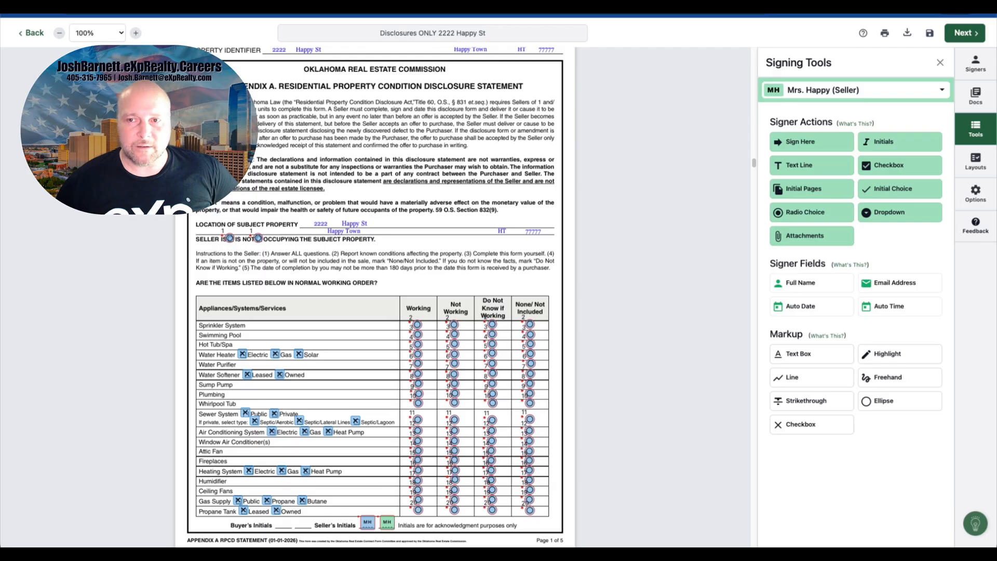
pyautogui.scroll(12, 540, 187)
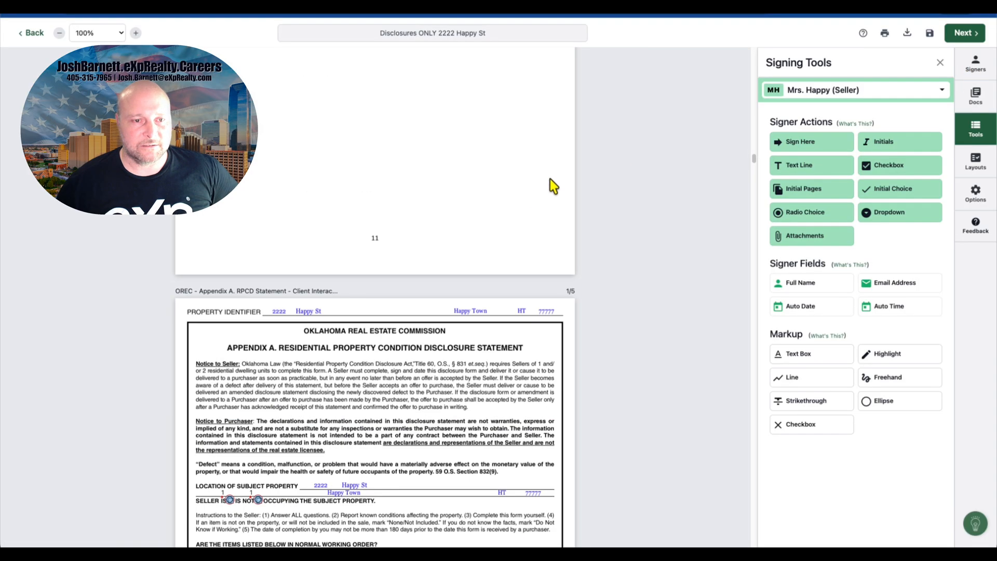
pyautogui.scroll(20, 531, 192)
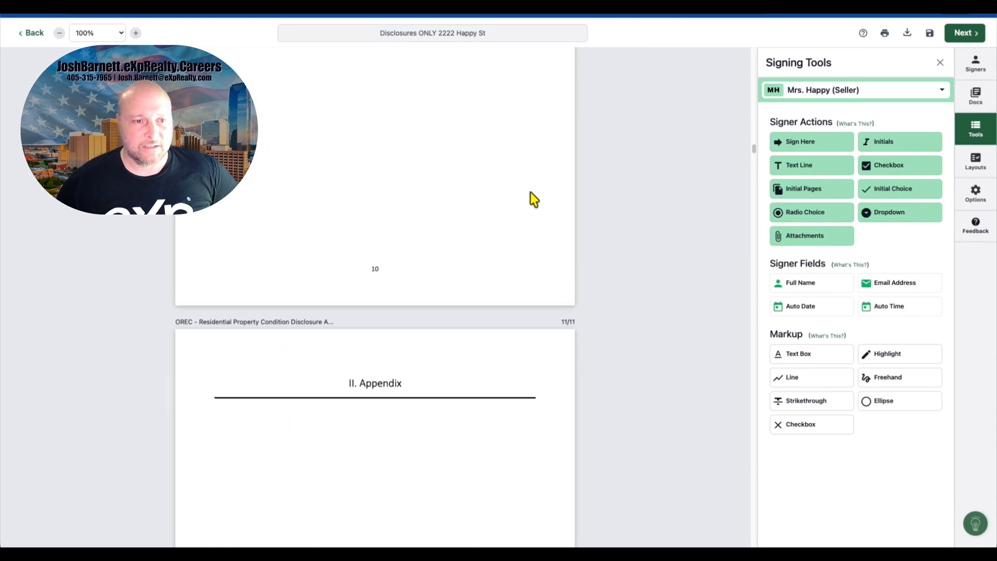
pyautogui.scroll(20, 530, 199)
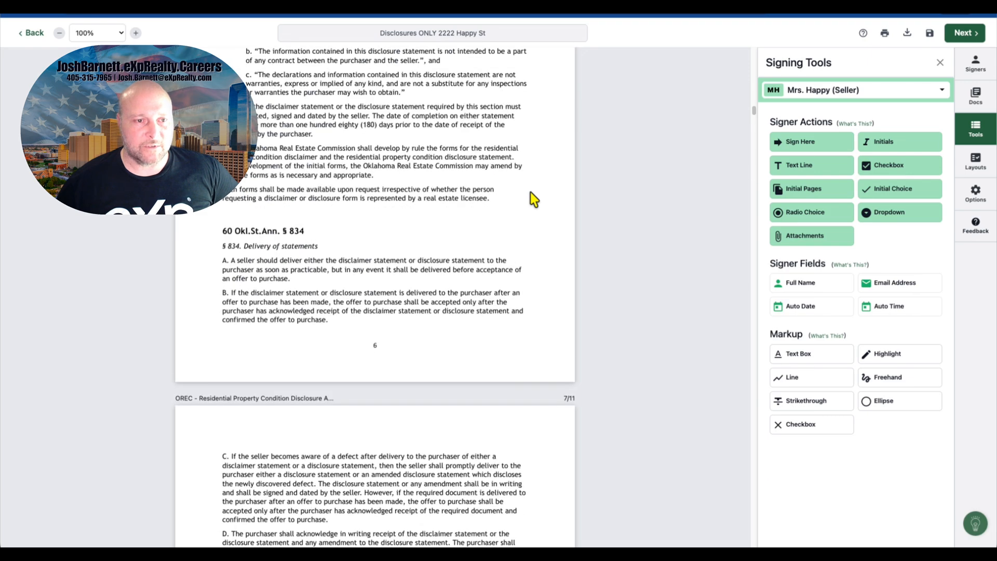
pyautogui.scroll(20, 531, 198)
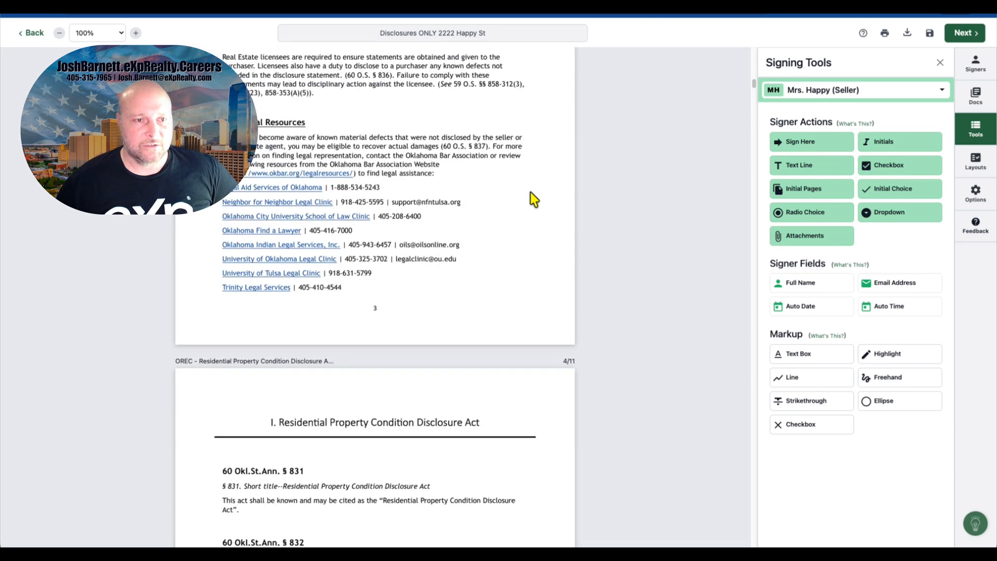
pyautogui.scroll(3, 531, 199)
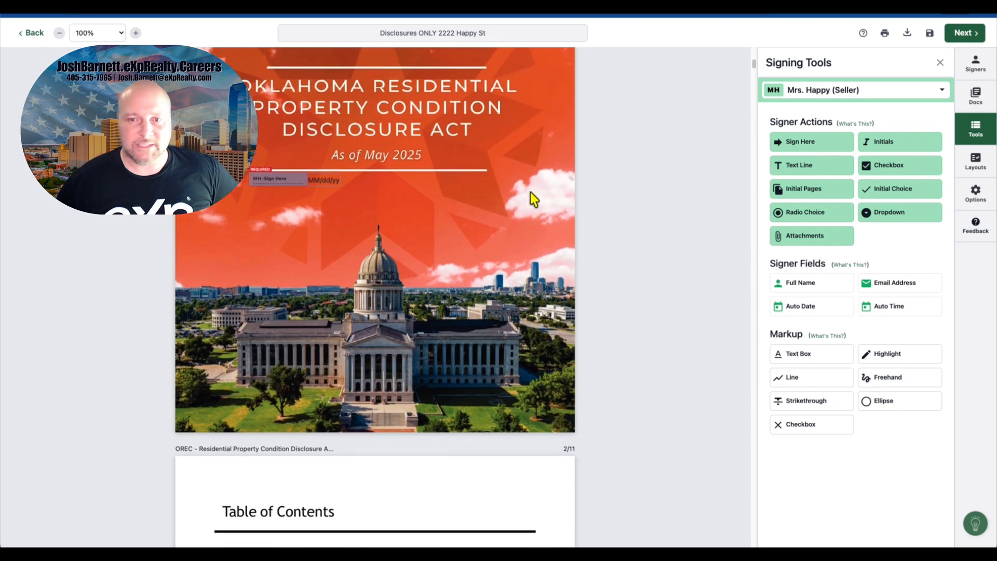
pyautogui.click(800, 142)
pyautogui.click(400, 184)
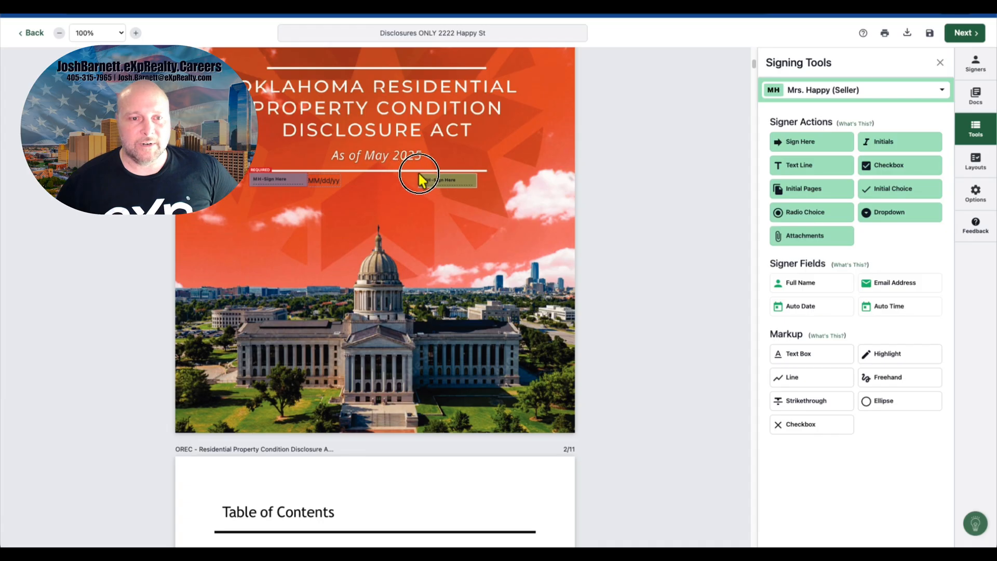
pyautogui.click(418, 174)
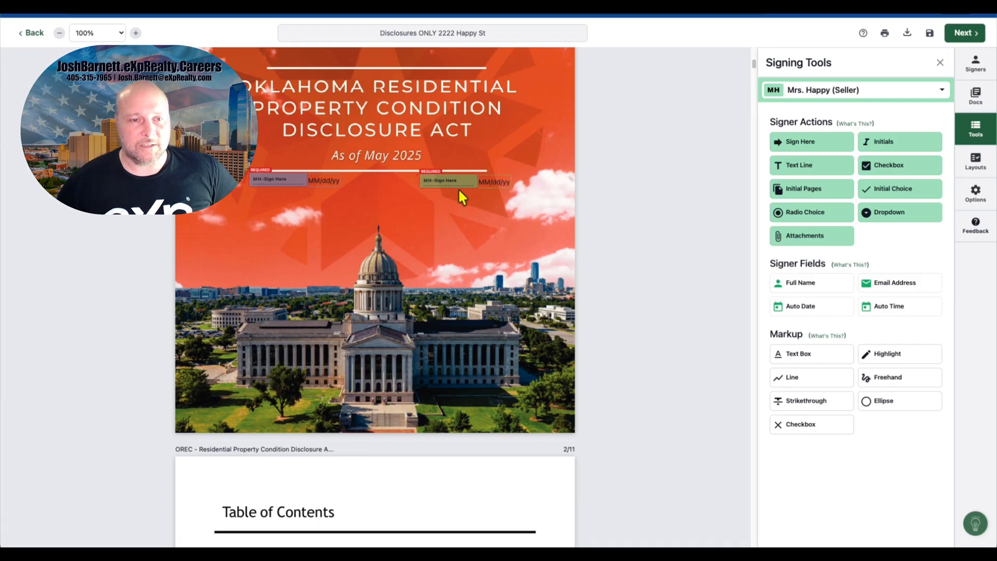
# Step: Place Mrs. Happy's Sign Here block with its date on the second signature line of the Wire Fraud Advisory
pyautogui.scroll(12, 470, 192)
pyautogui.click(777, 143)
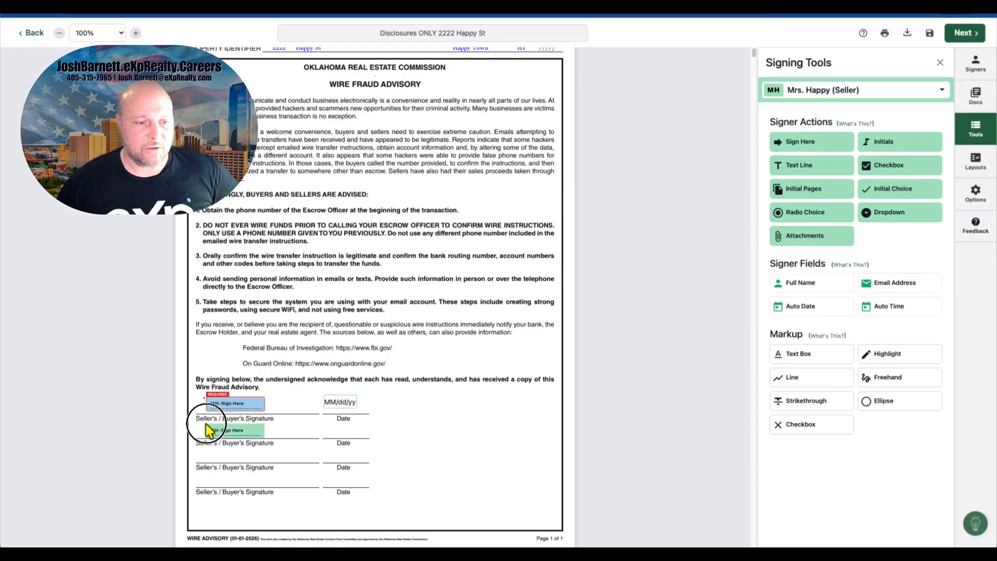
pyautogui.click(208, 429)
pyautogui.moveTo(345, 432); pyautogui.dragTo(350, 433)
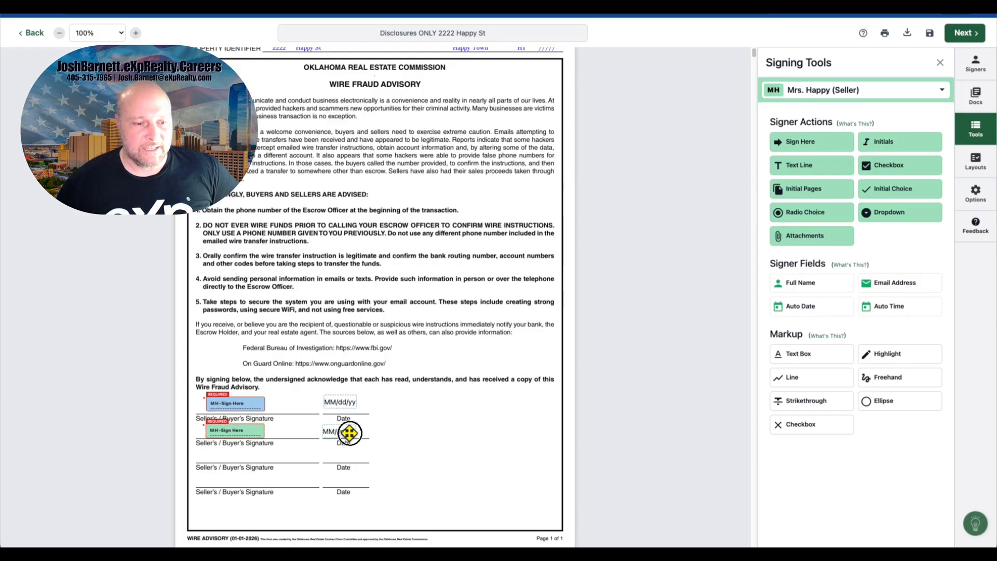
pyautogui.scroll(1, 453, 423)
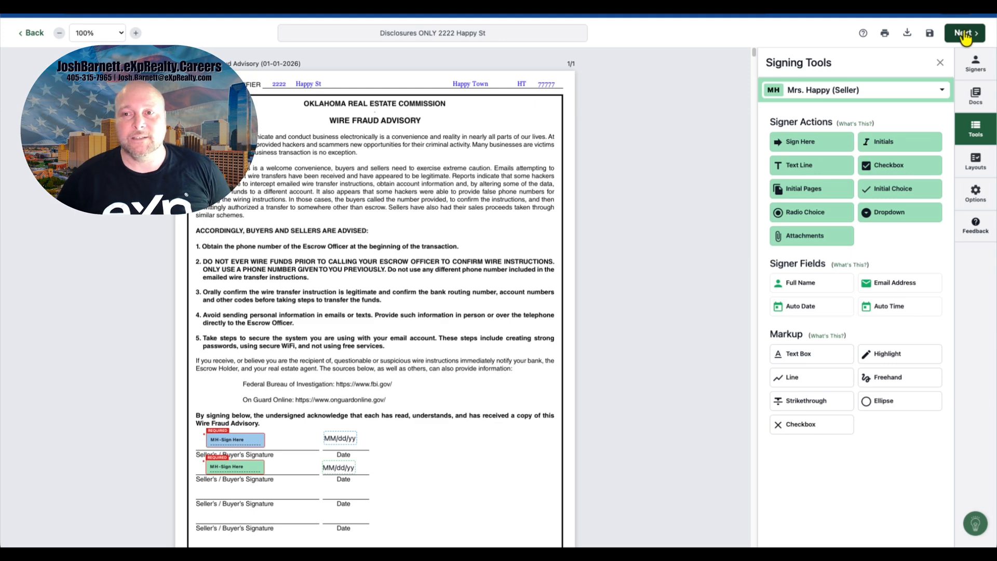
# Step: Append "- Best if completed on Laptop or Desktop" to the signing title Disclosures ONLY 2222 Happy St
pyautogui.click(960, 35)
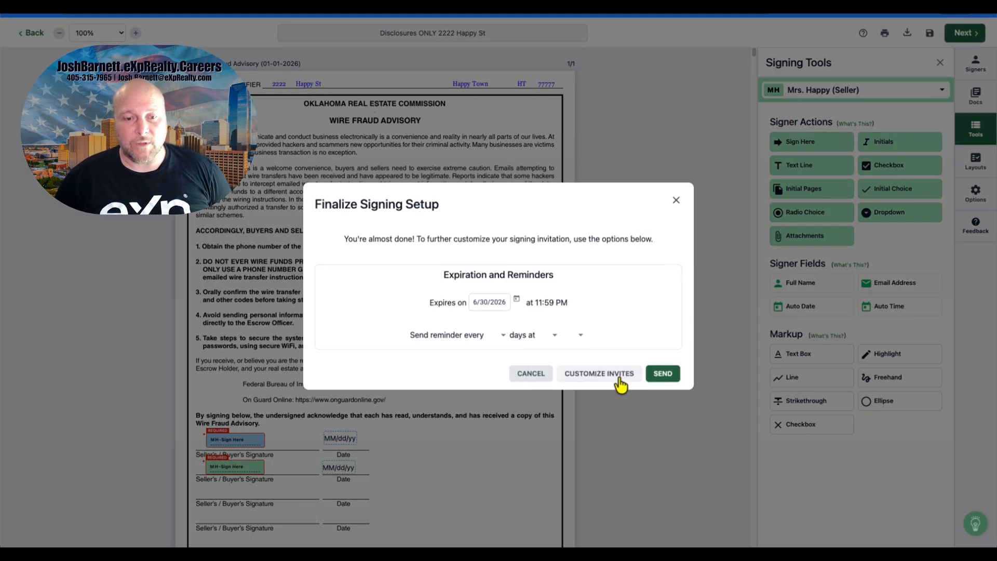
pyautogui.click(532, 373)
pyautogui.click(524, 31)
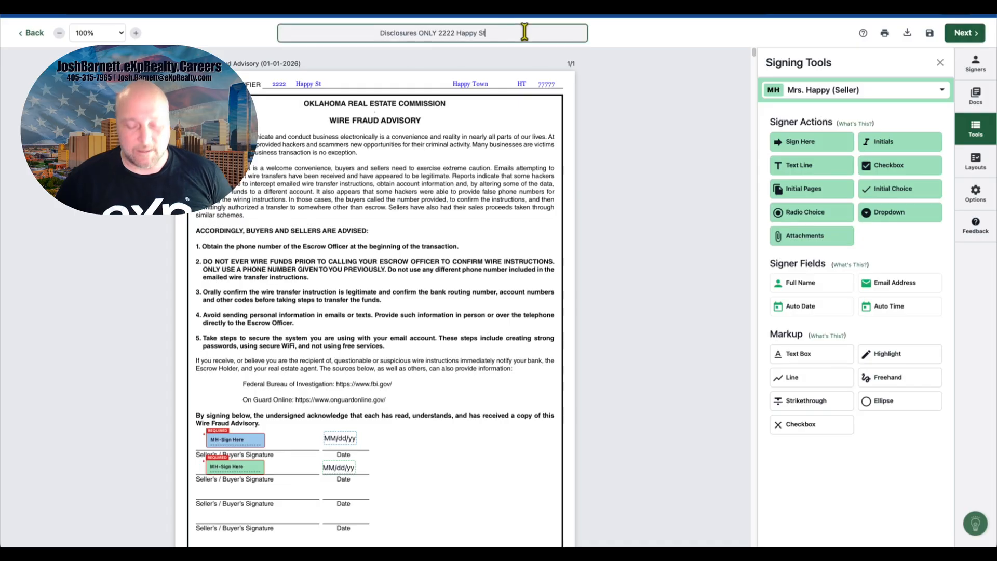
pyautogui.write('- Be')
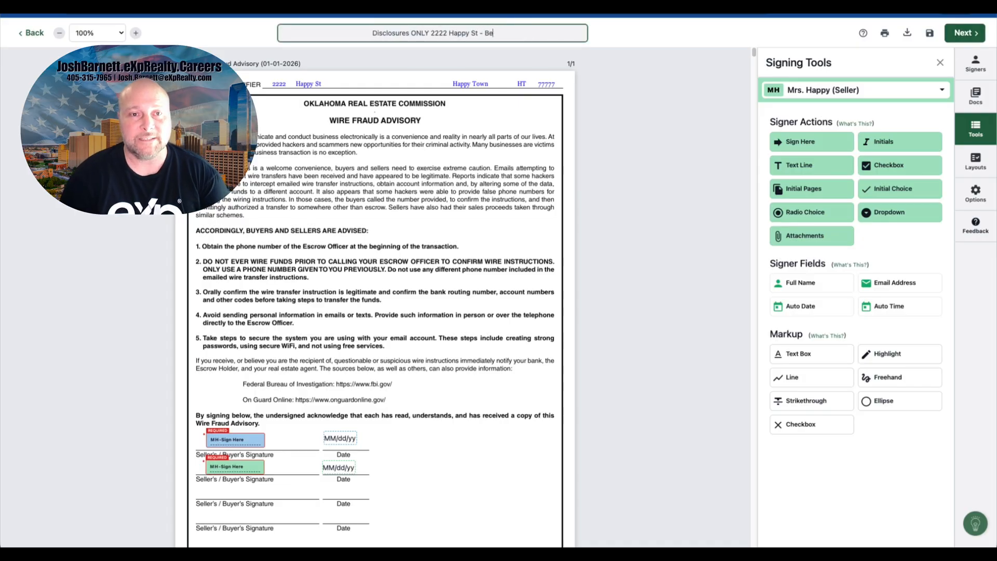
pyautogui.write('st if complet')
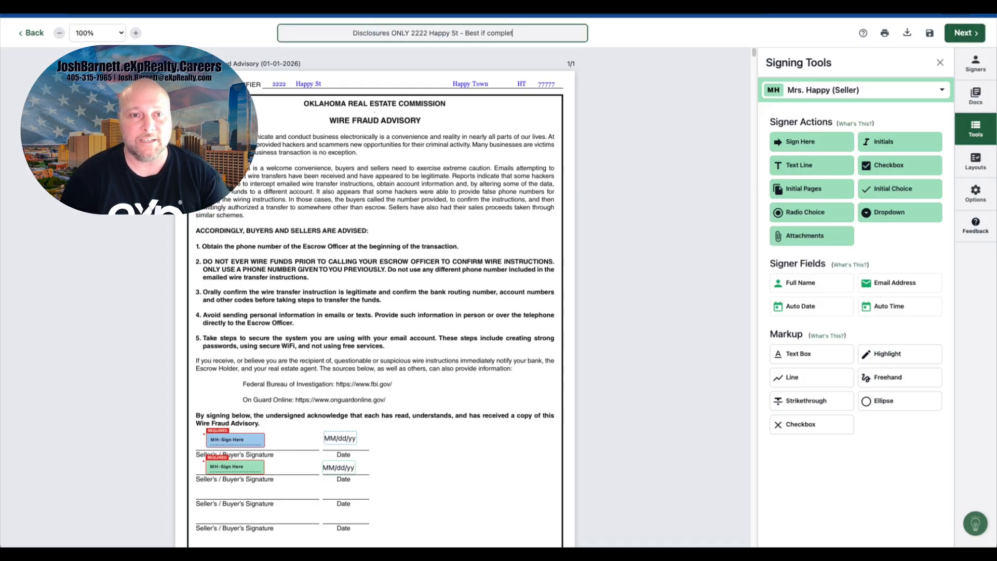
pyautogui.write('ed on')
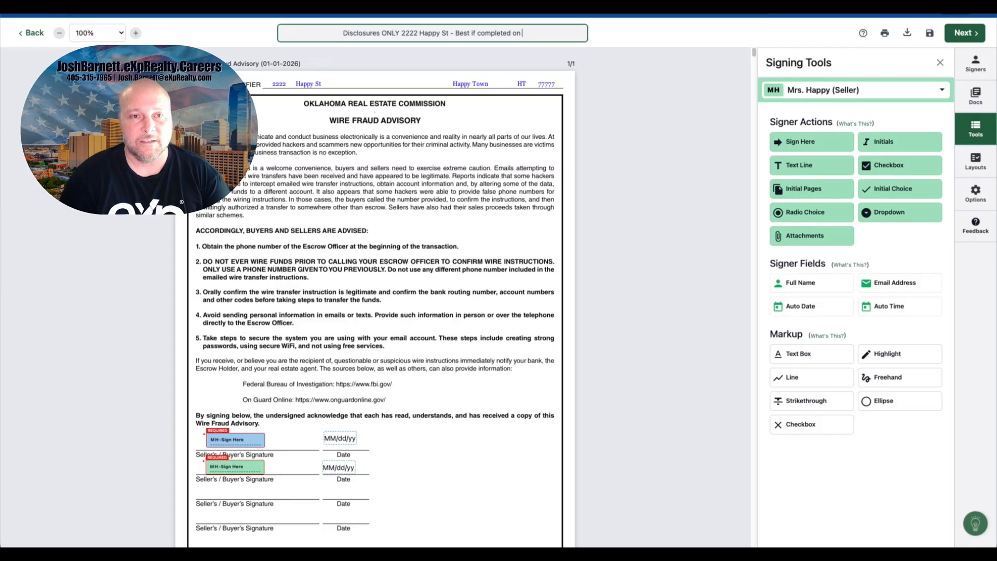
pyautogui.write(' Lapto')
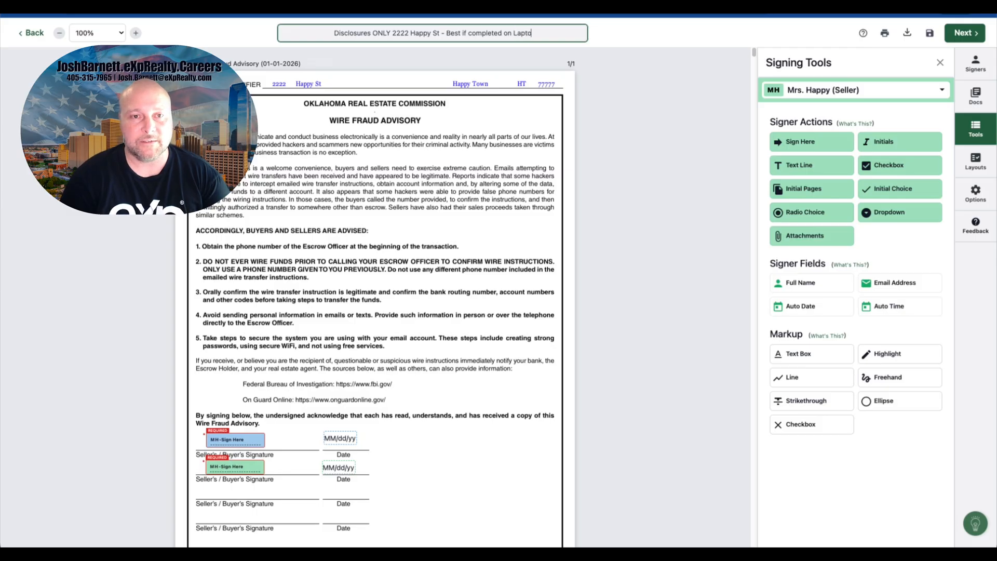
pyautogui.write('p or Desk')
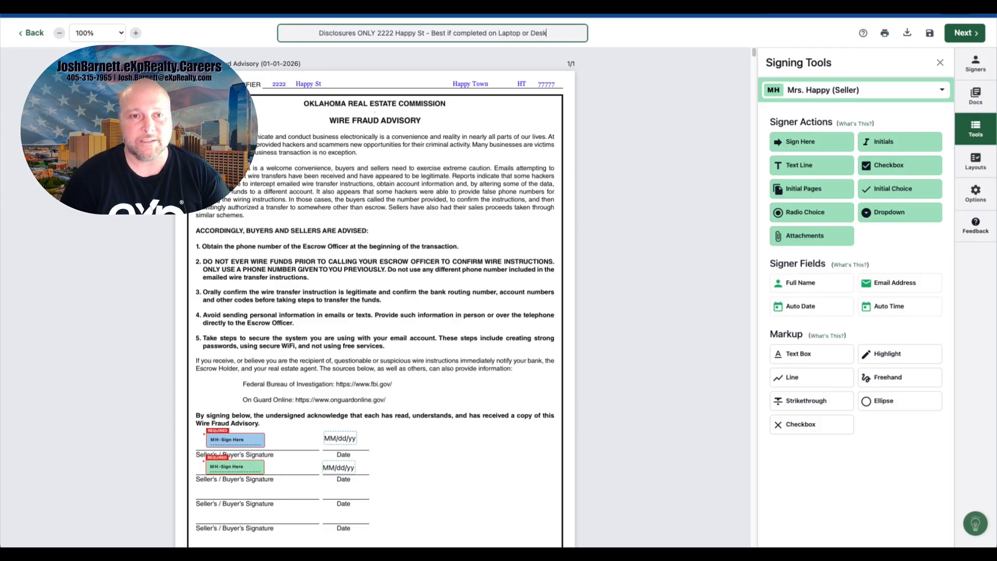
pyautogui.write('top')
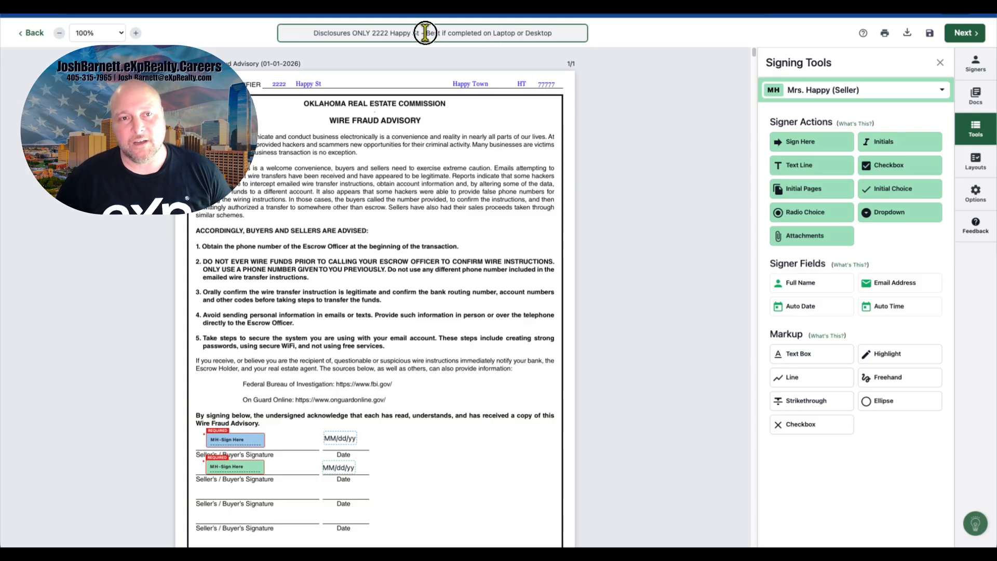
pyautogui.moveTo(425, 33); pyautogui.dragTo(561, 36)
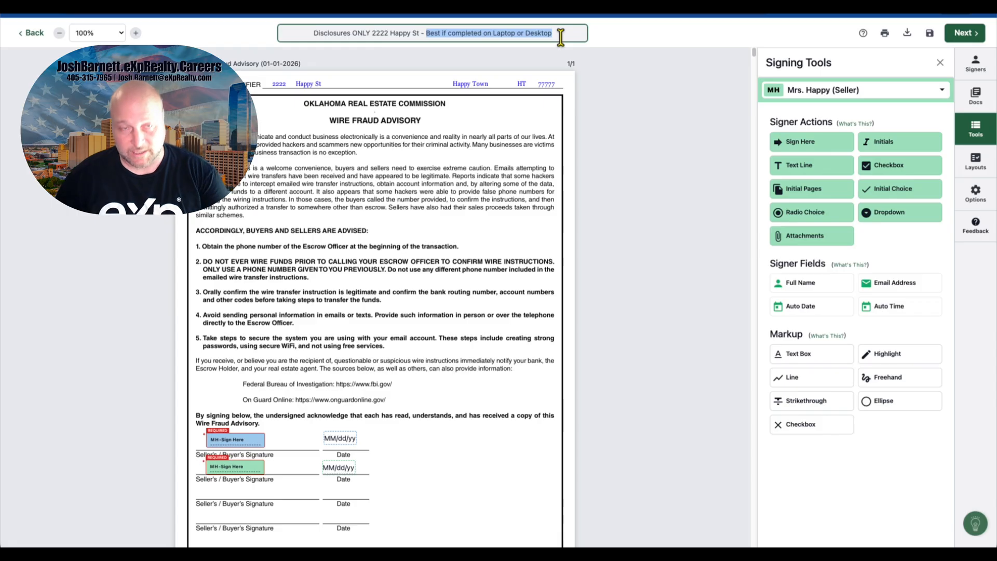
pyautogui.click(927, 62)
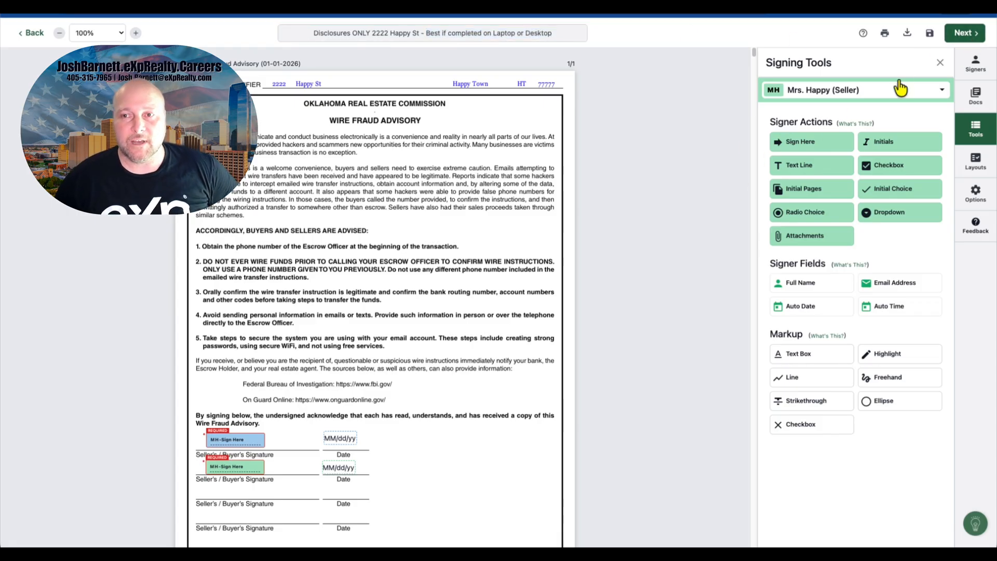
# Step: Send the disclosures signing from the finalize setup
pyautogui.click(962, 32)
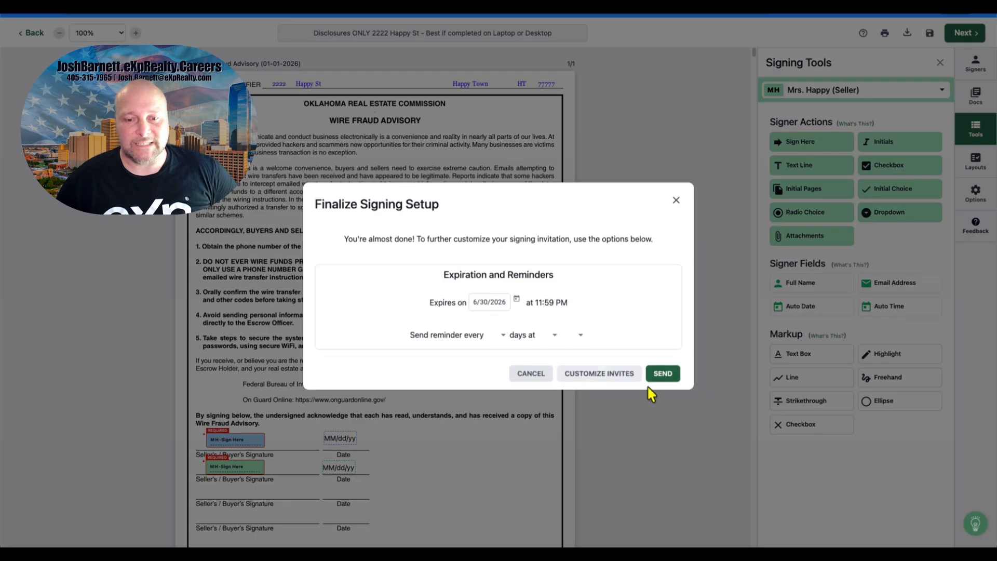
pyautogui.click(653, 381)
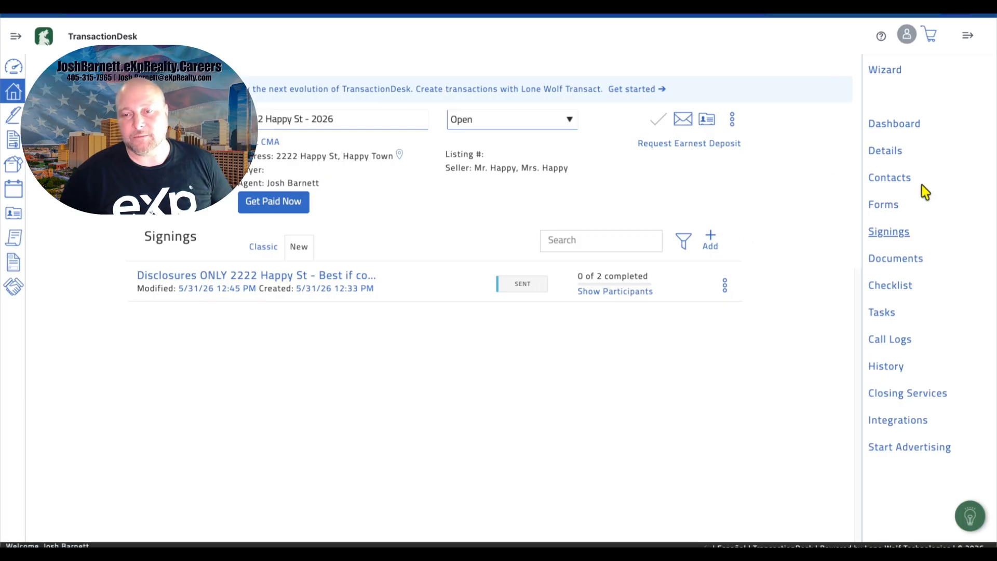
# Step: Create a new signing named "Listing Authorization Signing - 222 Happy St - Best if completed on Laptop or Desktop"
pyautogui.click(897, 235)
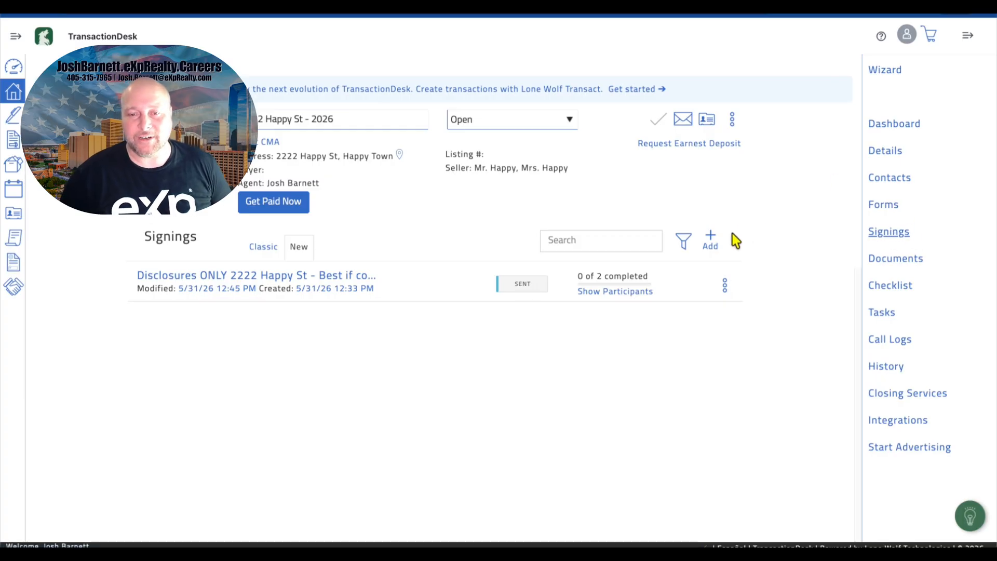
pyautogui.click(711, 240)
pyautogui.click(539, 98)
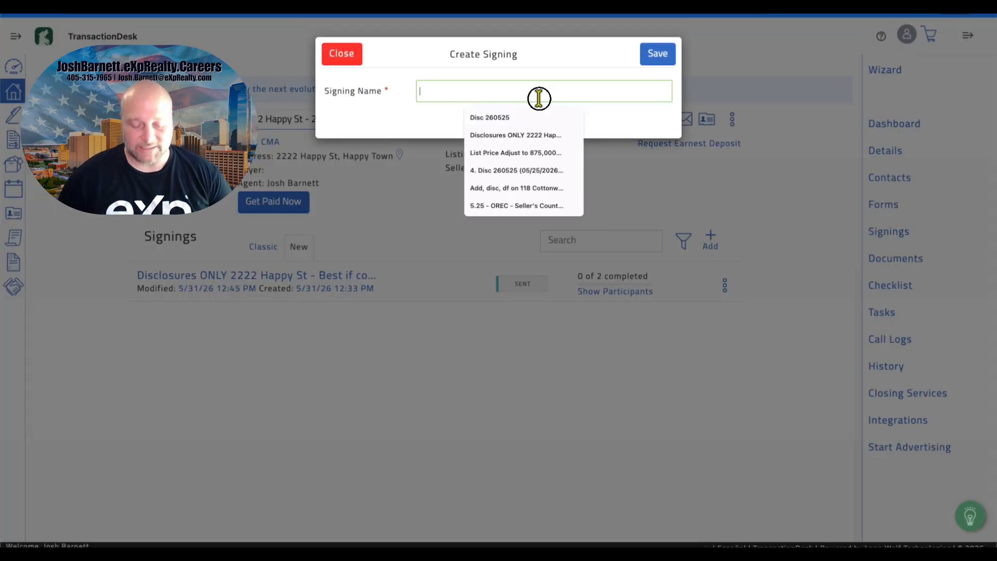
pyautogui.write('Listing Authori')
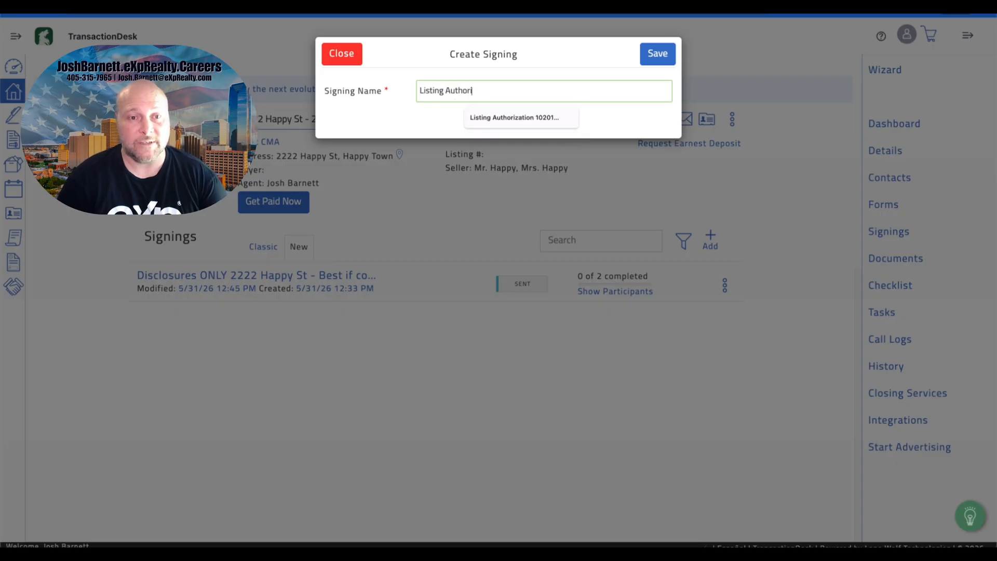
pyautogui.write('zation Signing - 222 Happy St -')
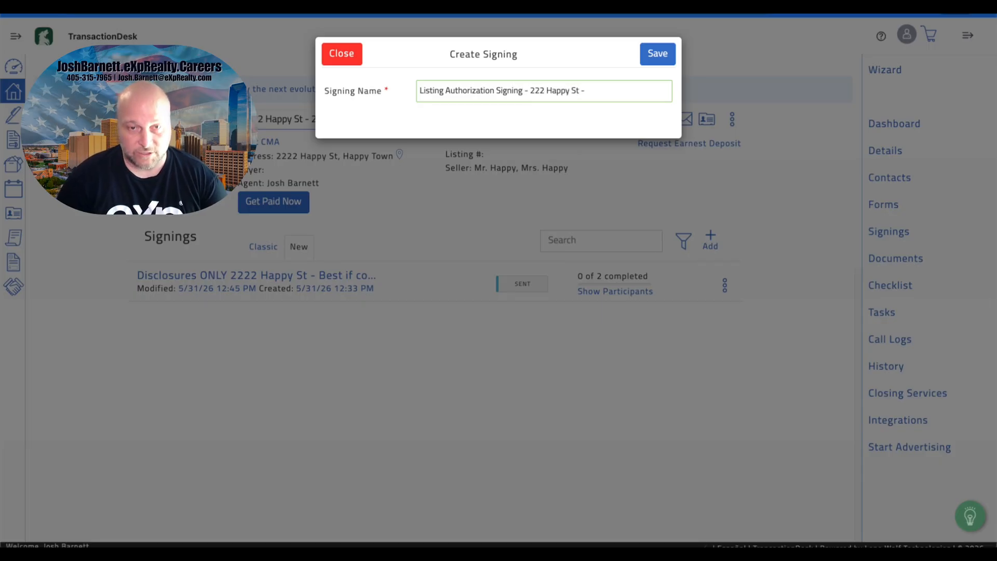
pyautogui.write('Best if completed on Laptop or Desktop')
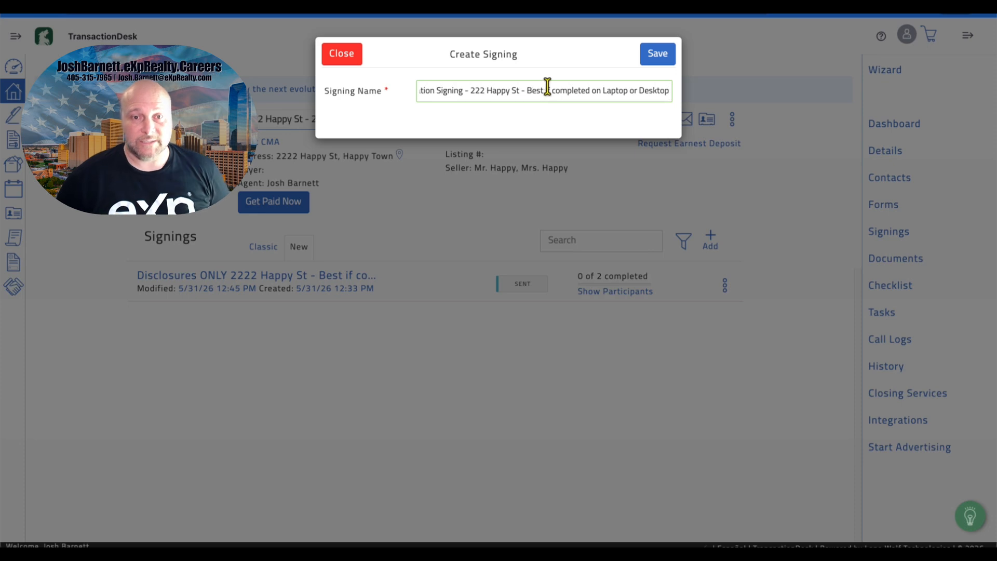
pyautogui.click(655, 65)
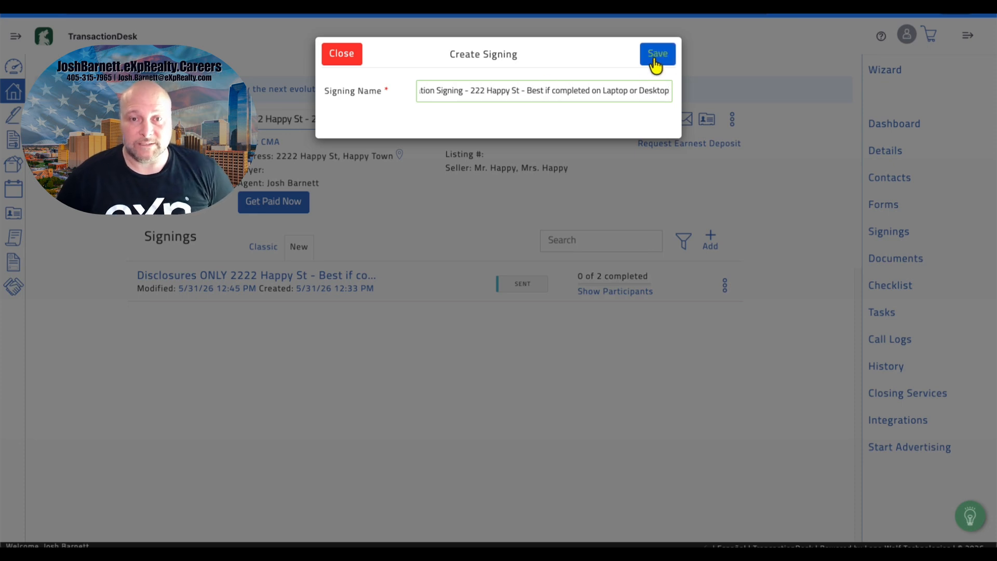
pyautogui.click(646, 57)
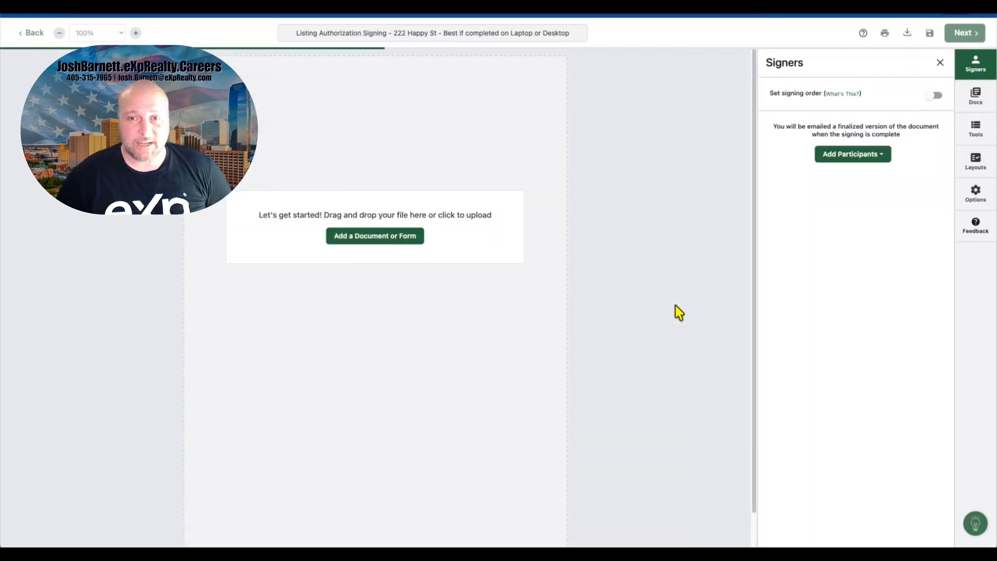
# Step: Add the listing agent, Mr. Happy and Mrs. Happy from the transaction as signers
pyautogui.click(869, 156)
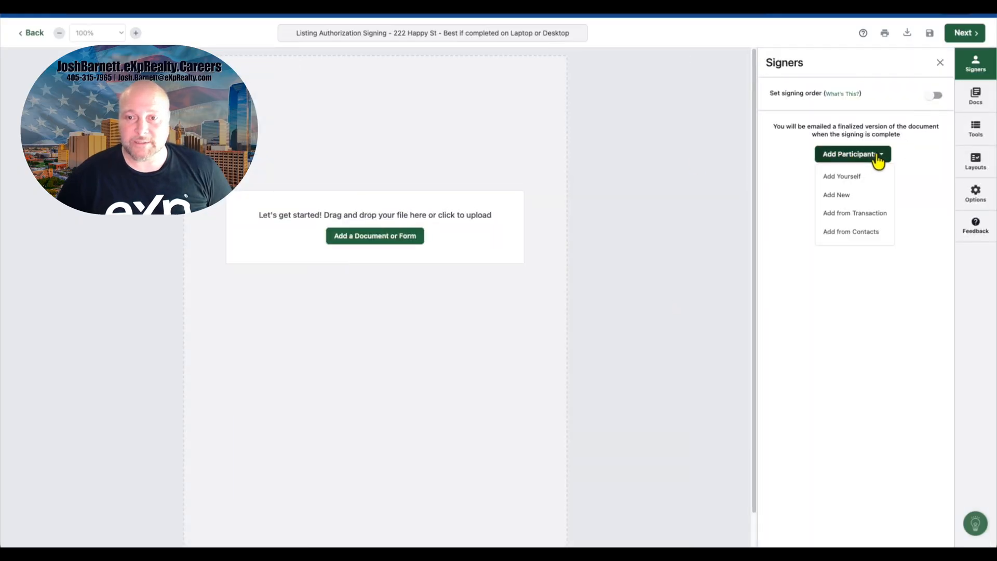
pyautogui.click(846, 213)
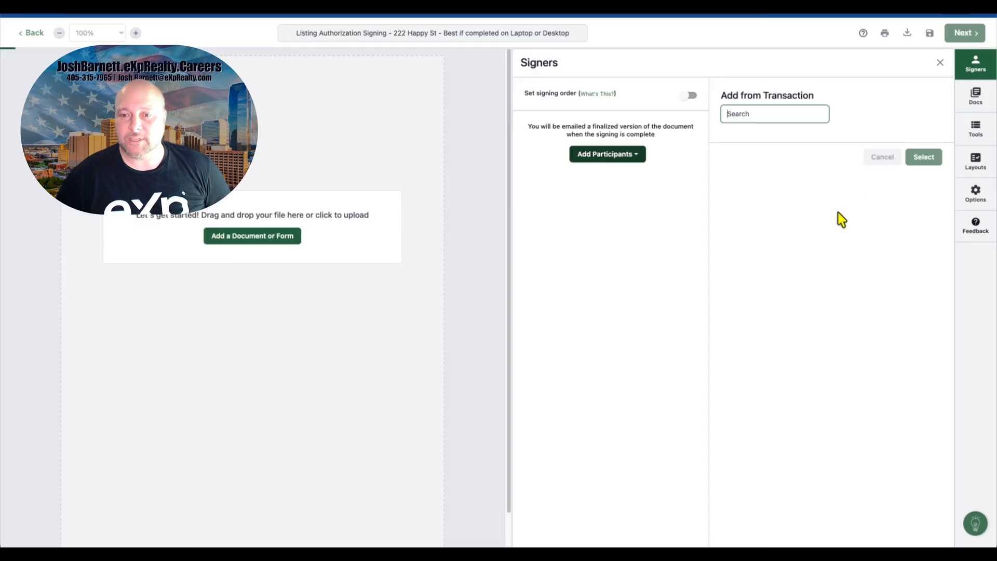
pyautogui.click(734, 145)
pyautogui.click(734, 176)
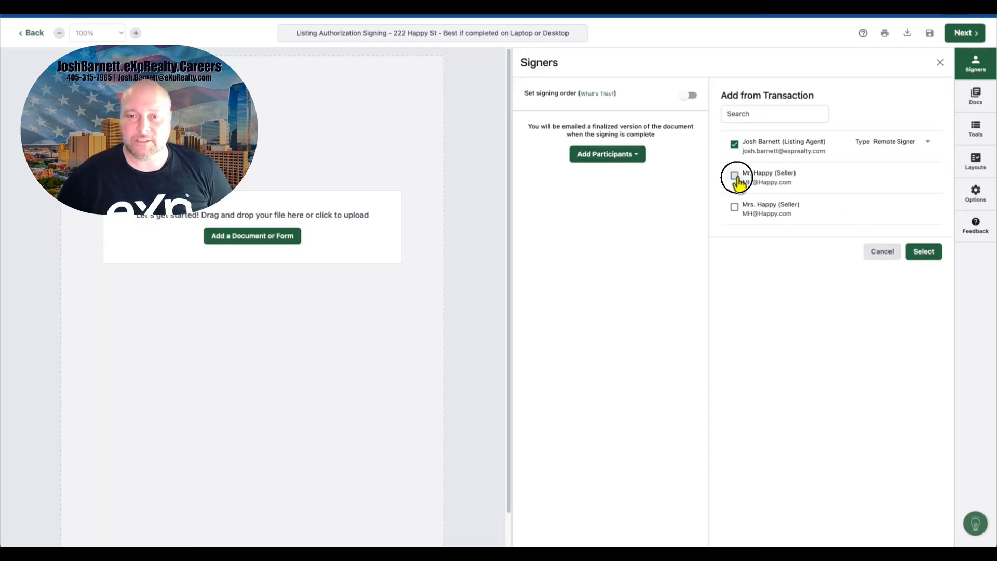
pyautogui.click(736, 206)
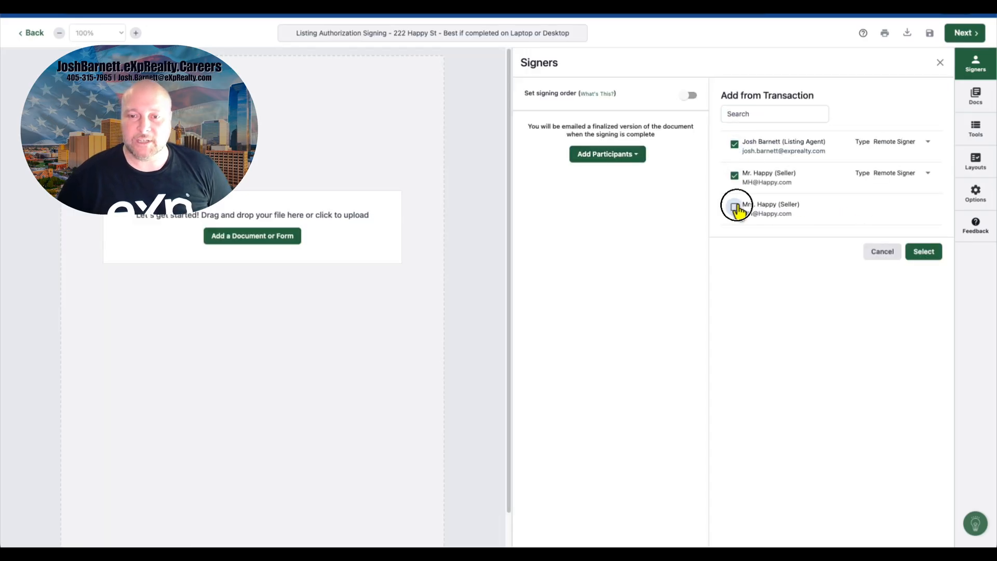
pyautogui.click(923, 252)
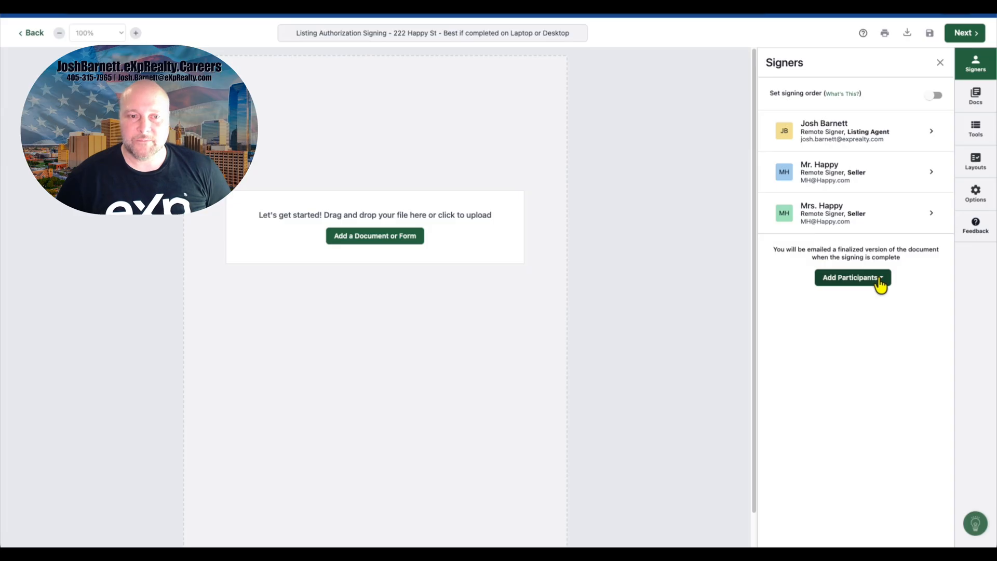
# Step: Add the OREC Estimated Net to Seller, Exempted Listing Form and OREC Listing Agreement documents to the signing
pyautogui.click(975, 99)
pyautogui.click(868, 101)
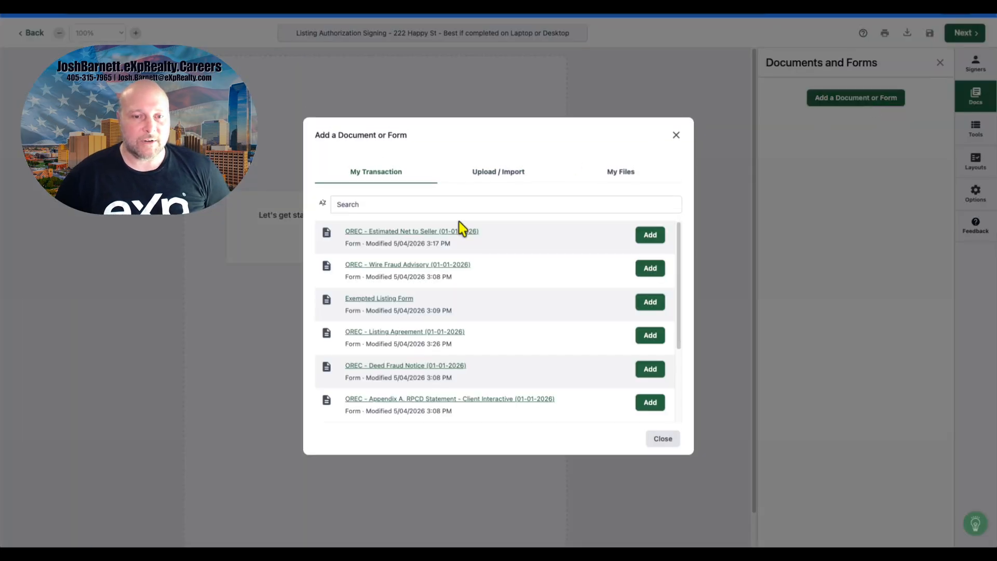
pyautogui.click(648, 238)
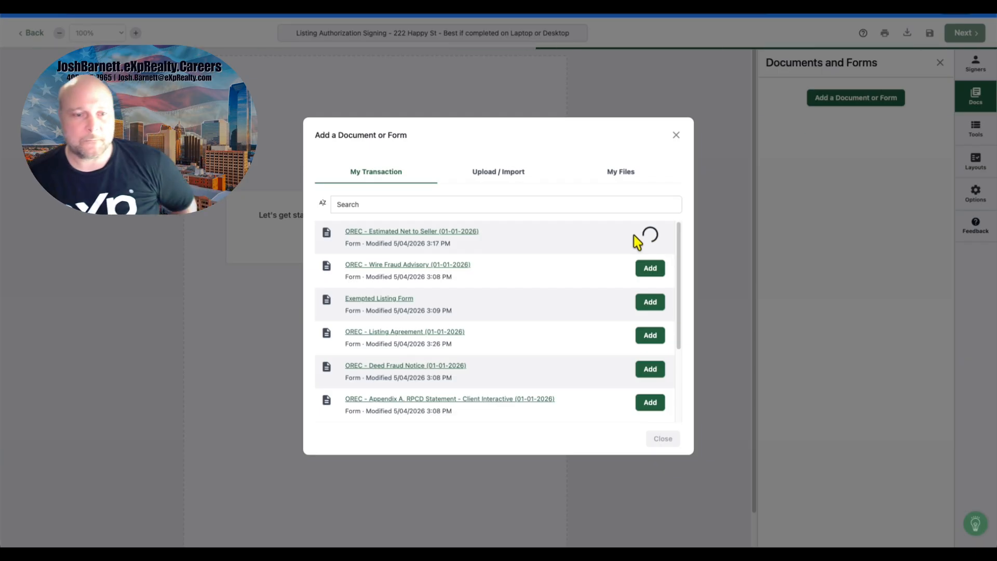
pyautogui.scroll(-1, 583, 259)
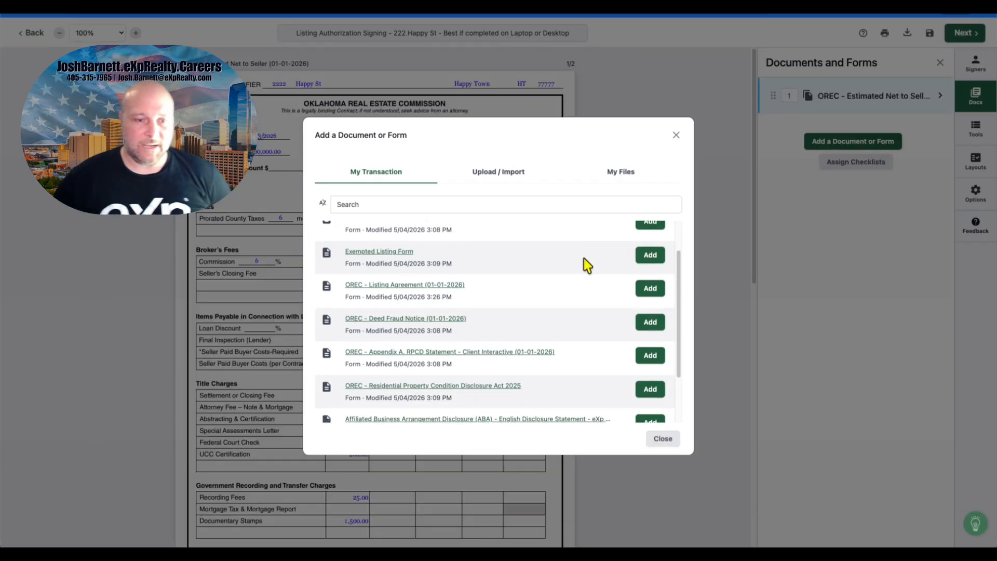
pyautogui.click(654, 256)
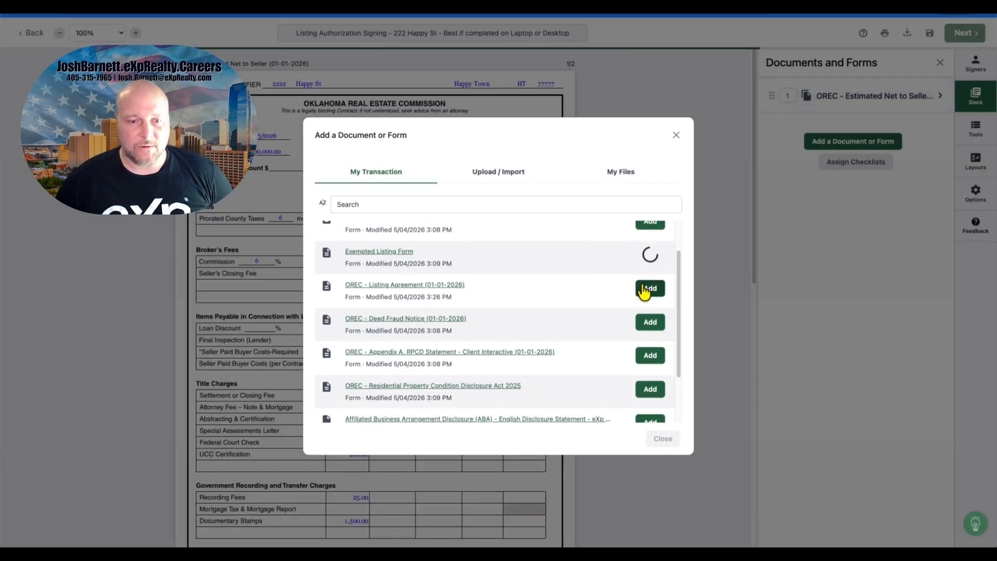
pyautogui.click(645, 292)
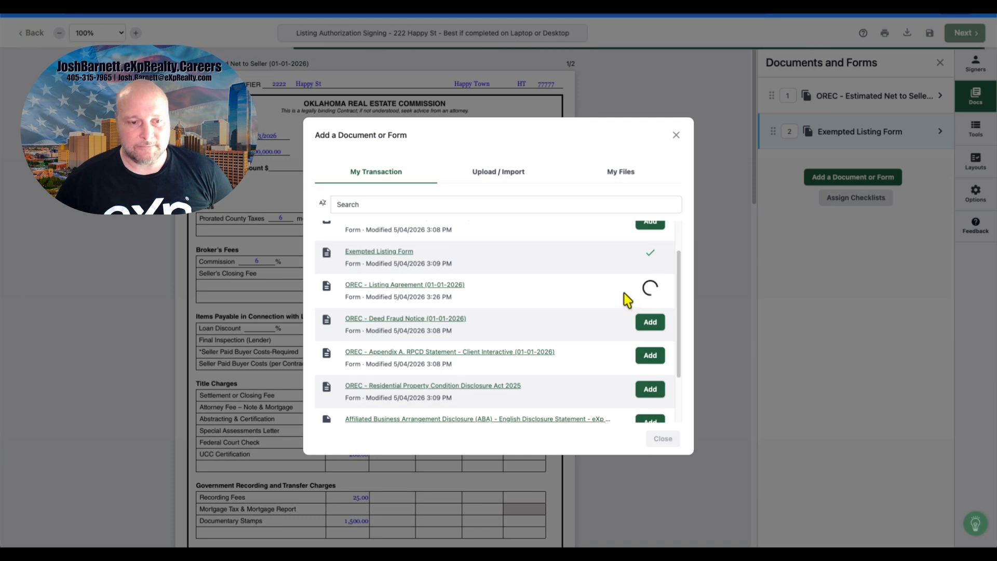
pyautogui.scroll(-3, 624, 301)
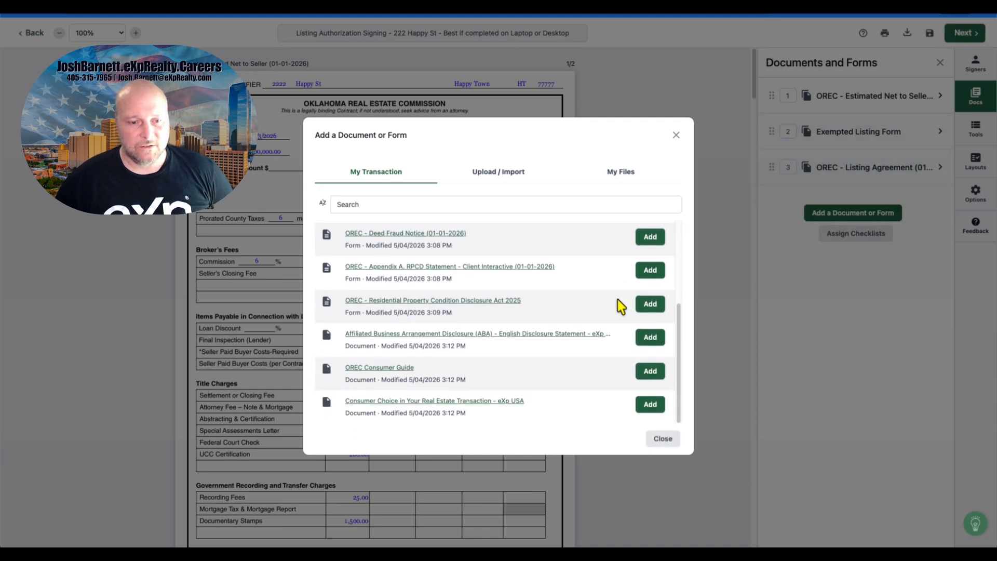
pyautogui.scroll(5, 618, 300)
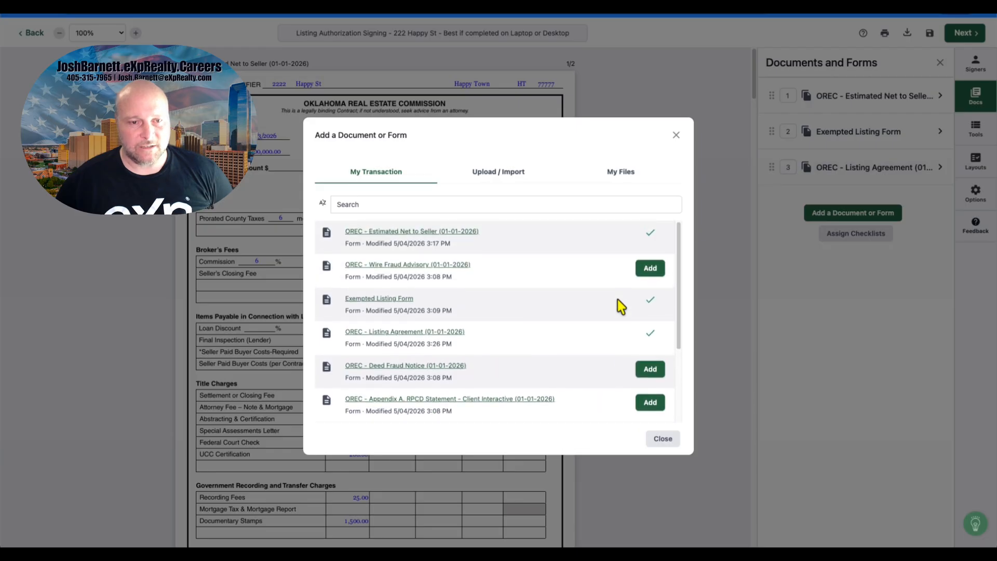
pyautogui.click(654, 440)
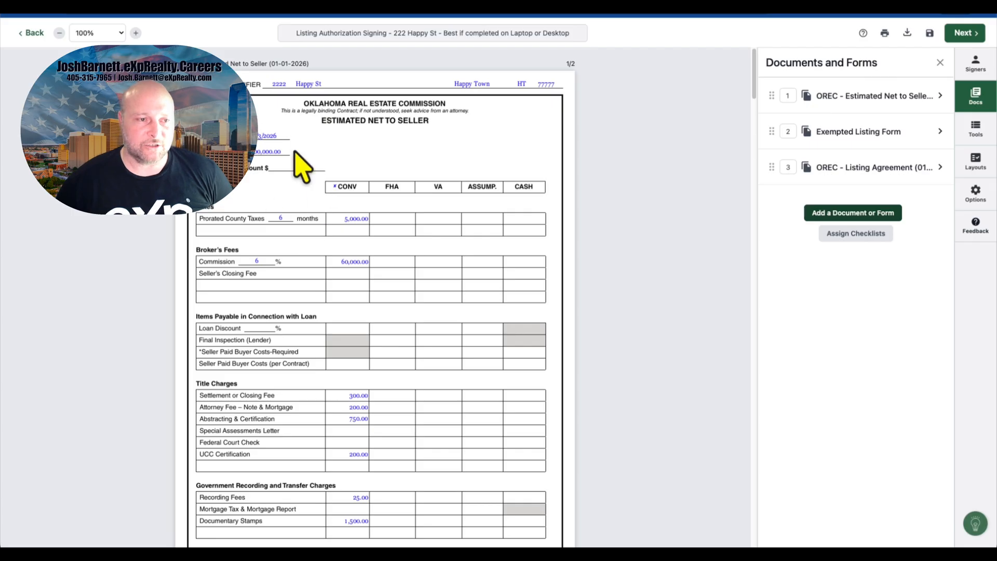
# Step: Scroll through the Estimated Net to Seller form to review its pages
pyautogui.scroll(-2, 315, 184)
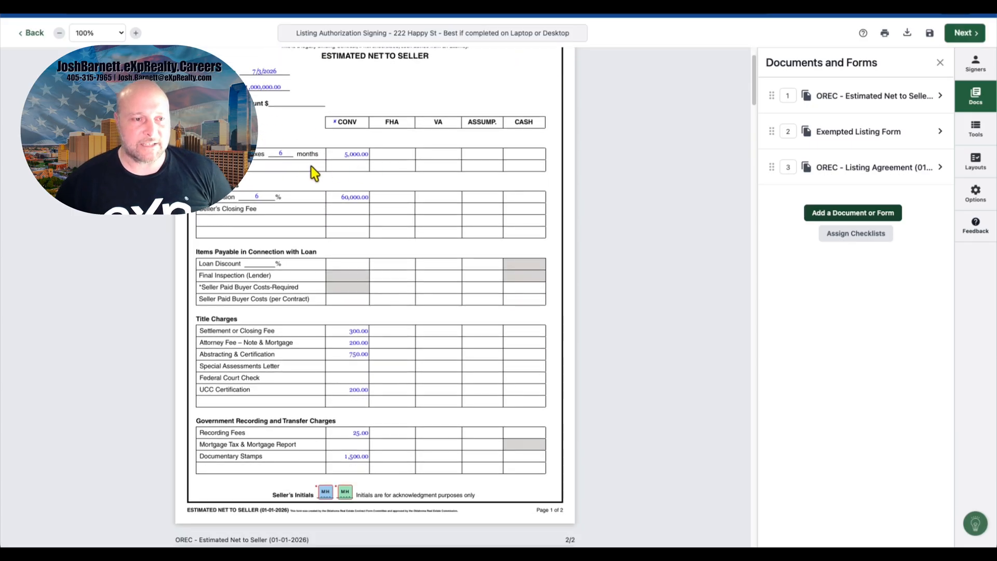
pyautogui.scroll(-1, 301, 195)
pyautogui.scroll(-3, 351, 198)
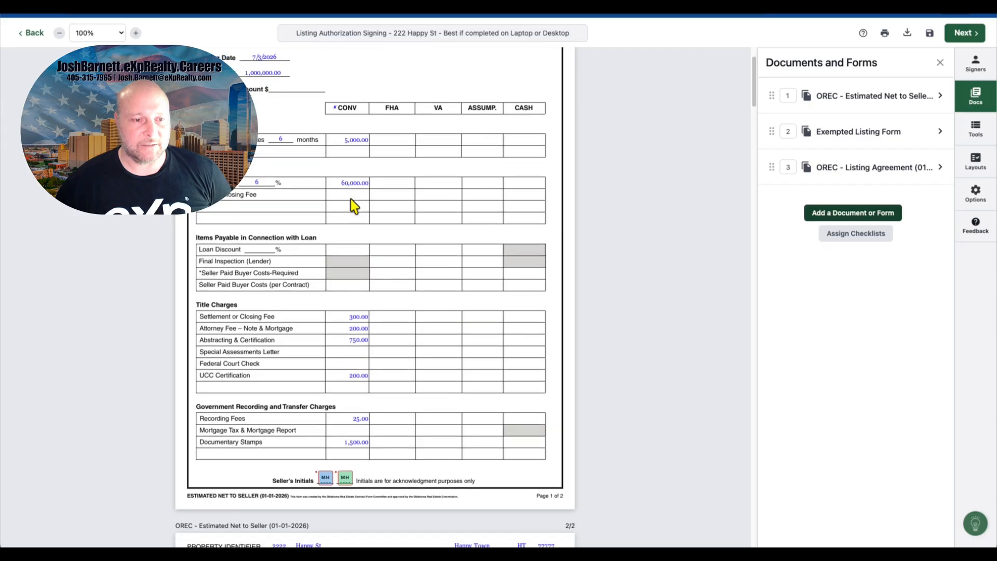
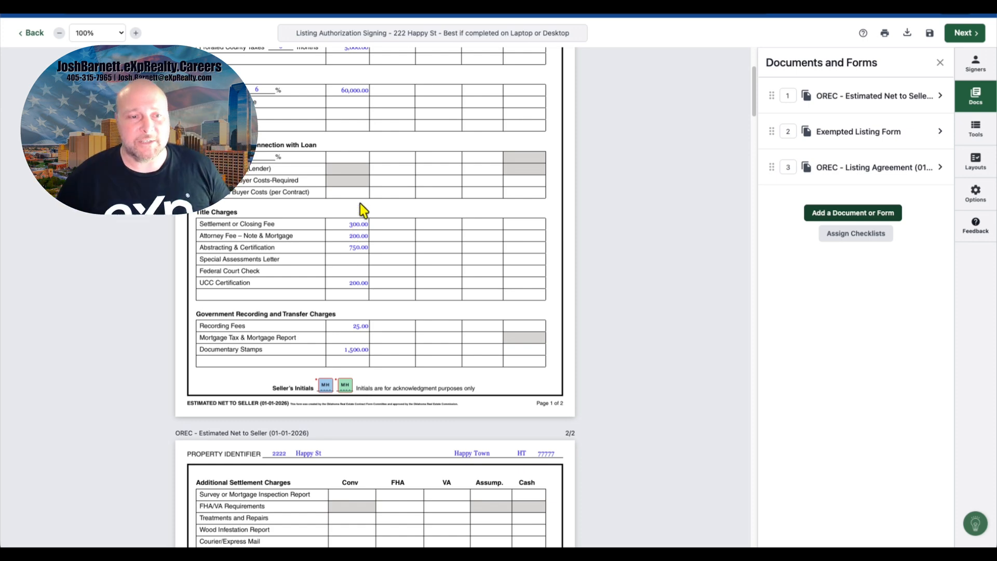
# Step: Scroll through the second page of the Estimated Net to Seller form and back to its first page
pyautogui.scroll(-2, 360, 204)
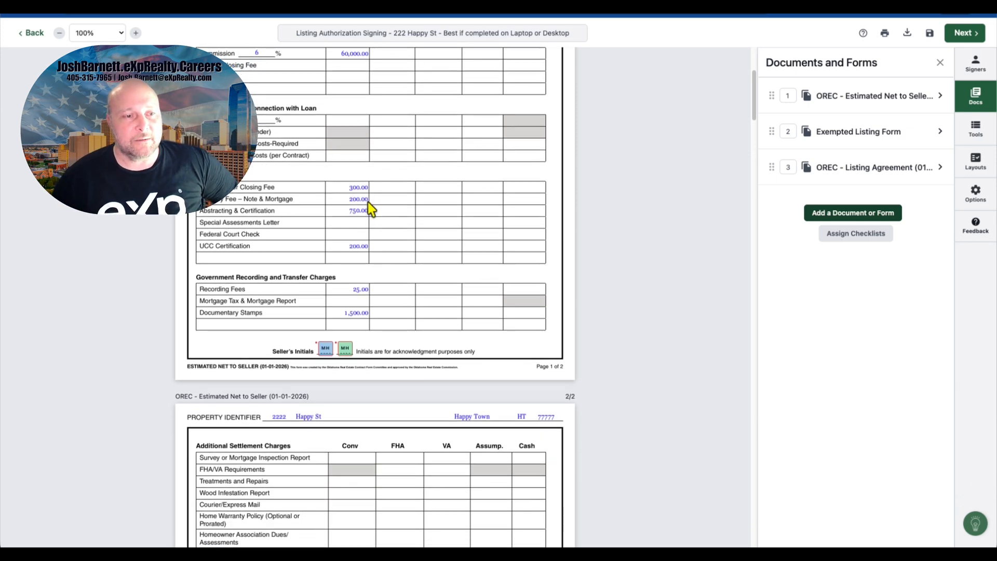
pyautogui.scroll(-1, 368, 201)
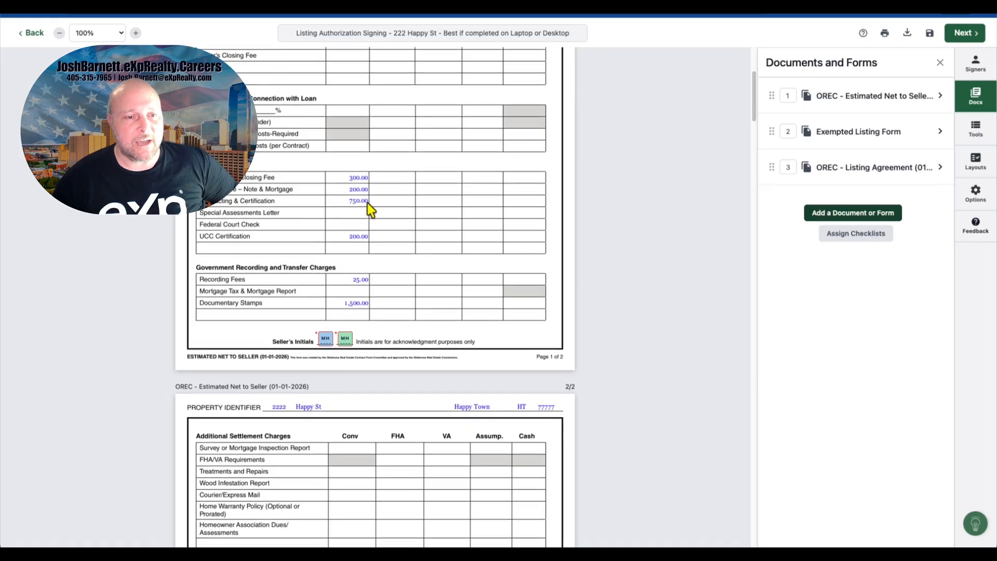
pyautogui.scroll(-4, 366, 203)
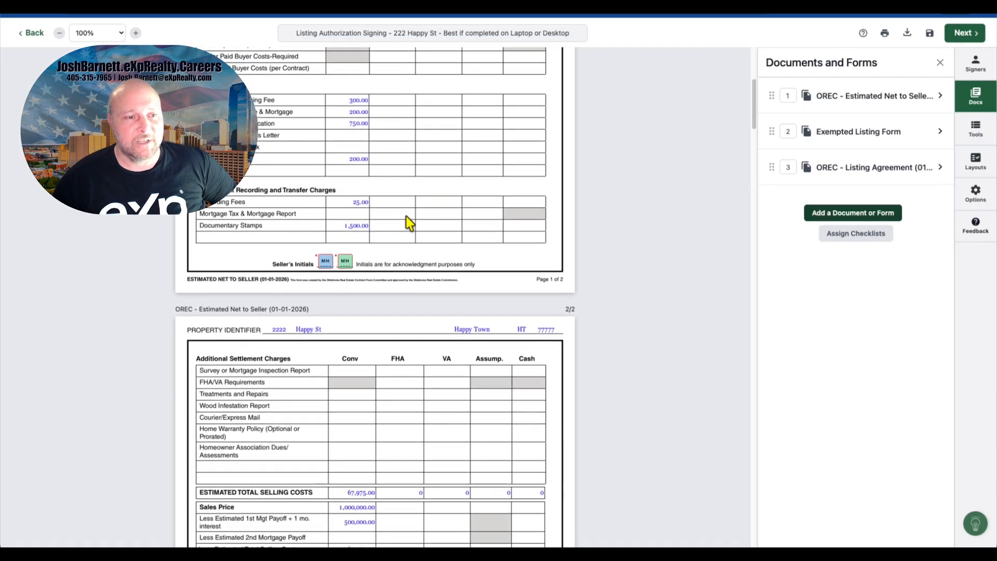
pyautogui.scroll(-12, 382, 210)
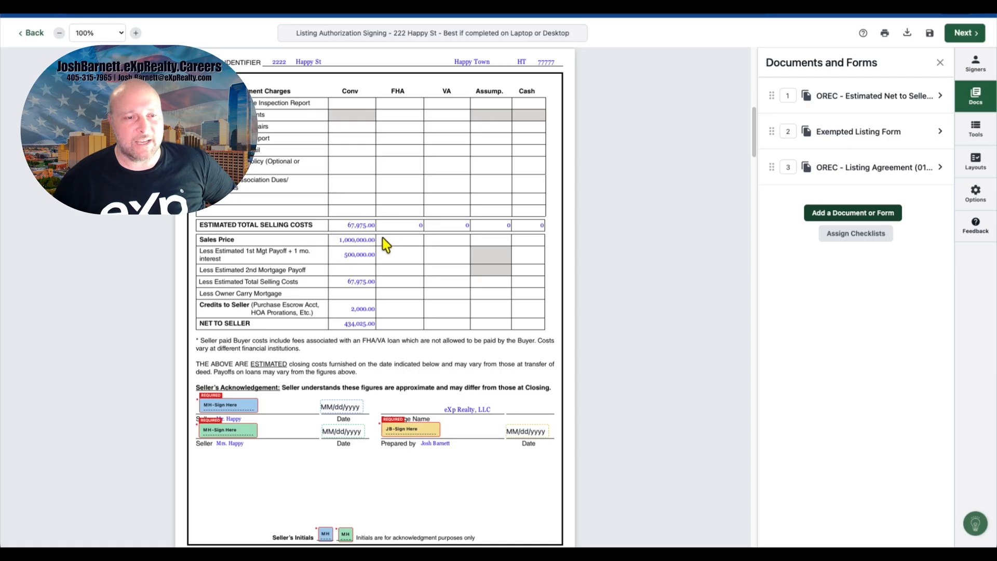
pyautogui.scroll(-1, 384, 245)
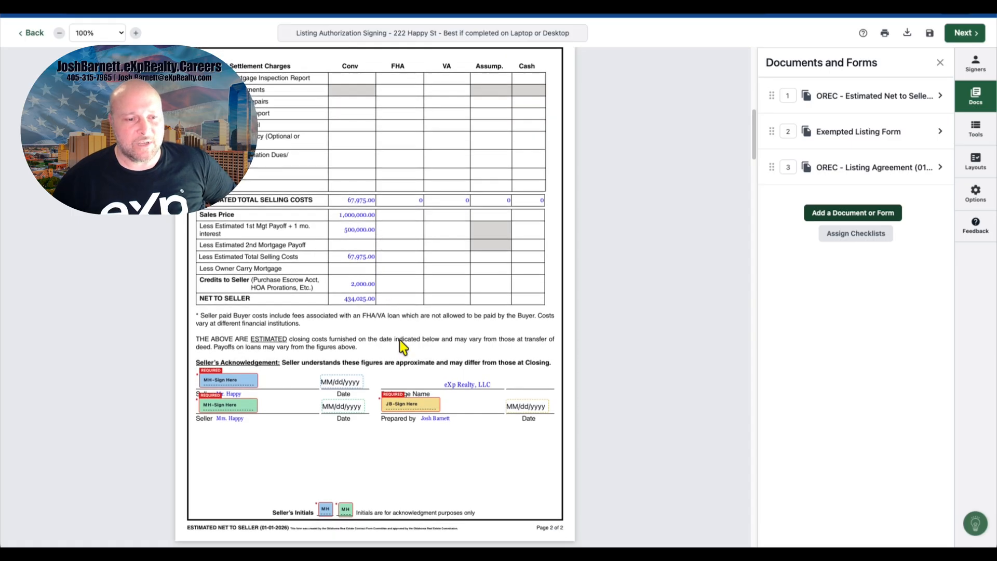
pyautogui.scroll(20, 470, 369)
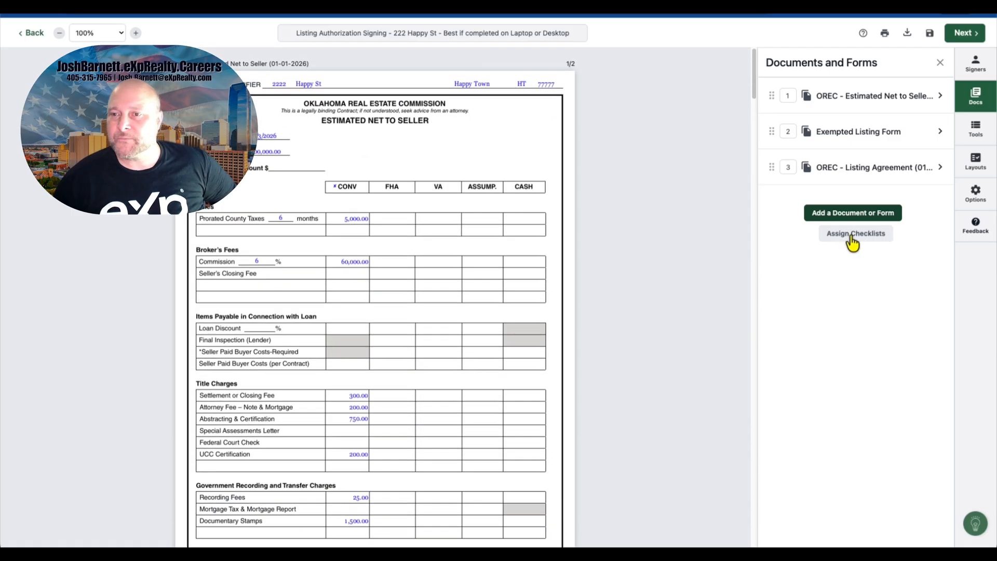
# Step: Open the signing tools and place Mr. Happy's initials field beside the sales price on the Estimated Net to Seller's first page
pyautogui.click(976, 126)
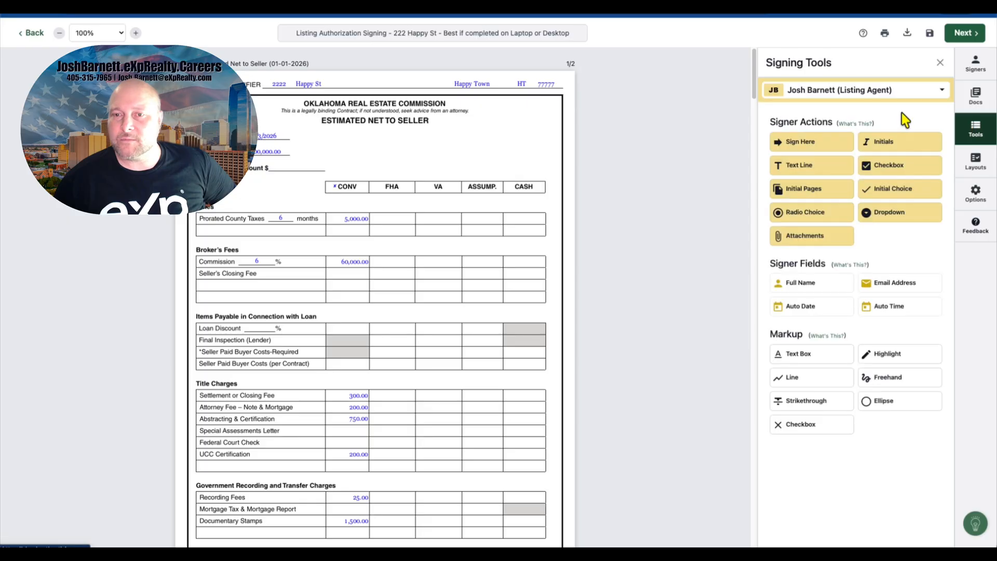
pyautogui.click(883, 90)
pyautogui.click(870, 178)
pyautogui.moveTo(884, 141); pyautogui.dragTo(301, 145)
# Step: Add Mr. Happy's and Mrs. Happy's initials fields beside the Net to Seller line on the form's second page
pyautogui.scroll(-10, 508, 160)
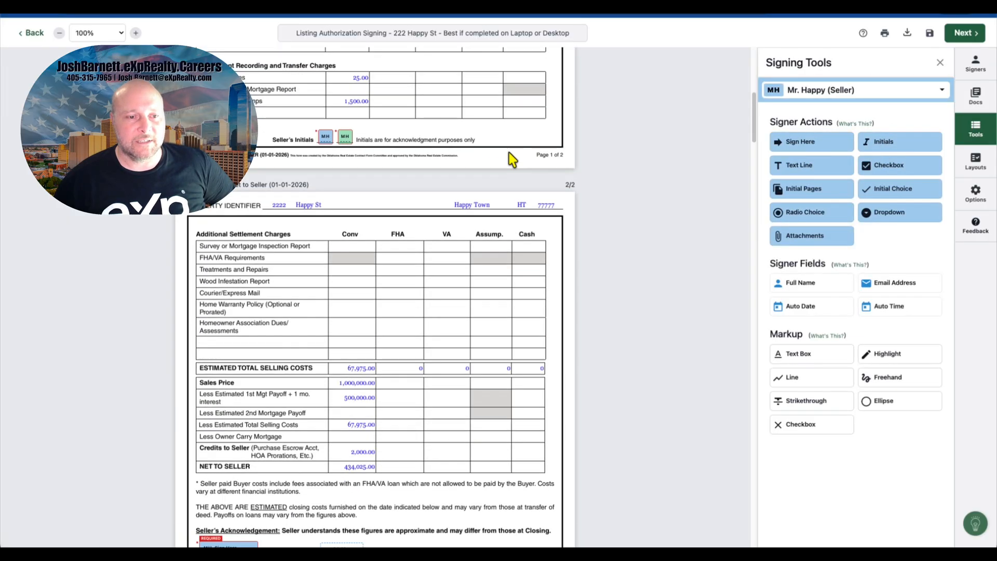
pyautogui.moveTo(906, 141); pyautogui.dragTo(384, 349)
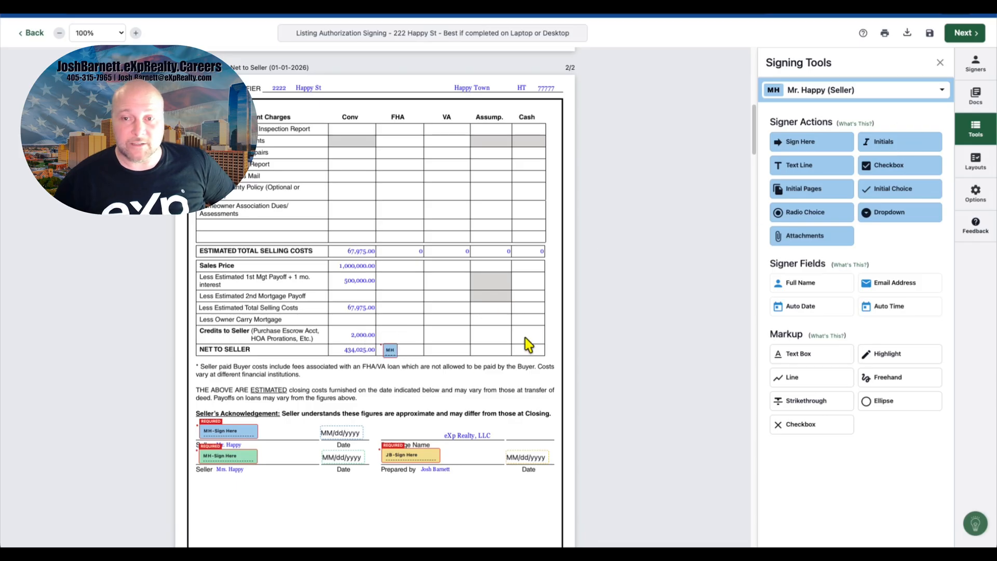
pyautogui.click(888, 98)
pyautogui.click(862, 190)
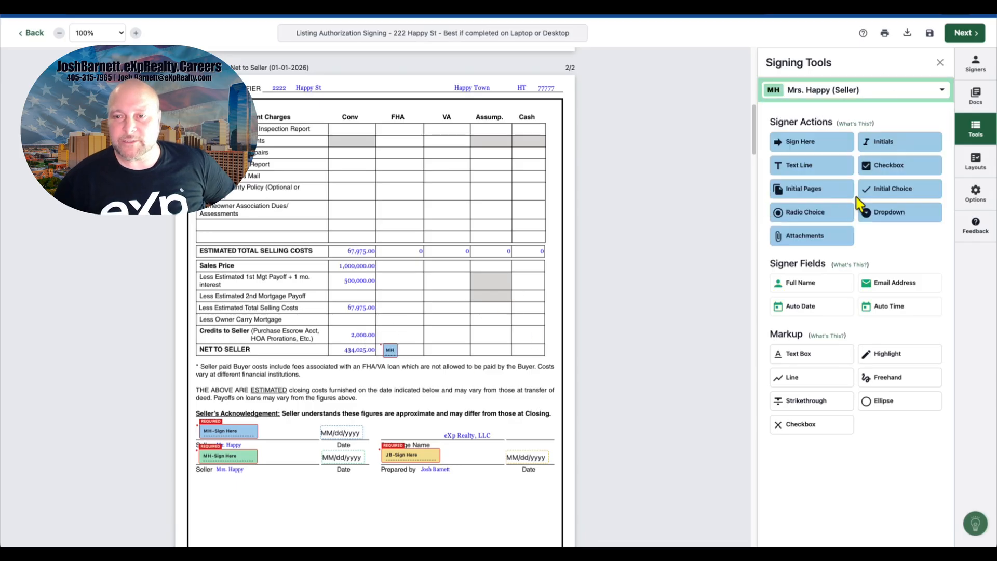
pyautogui.moveTo(891, 143); pyautogui.dragTo(404, 350)
# Step: Place a Mrs. Happy field beside Mr. Happy's initials near the sales price on the first page
pyautogui.scroll(10, 465, 309)
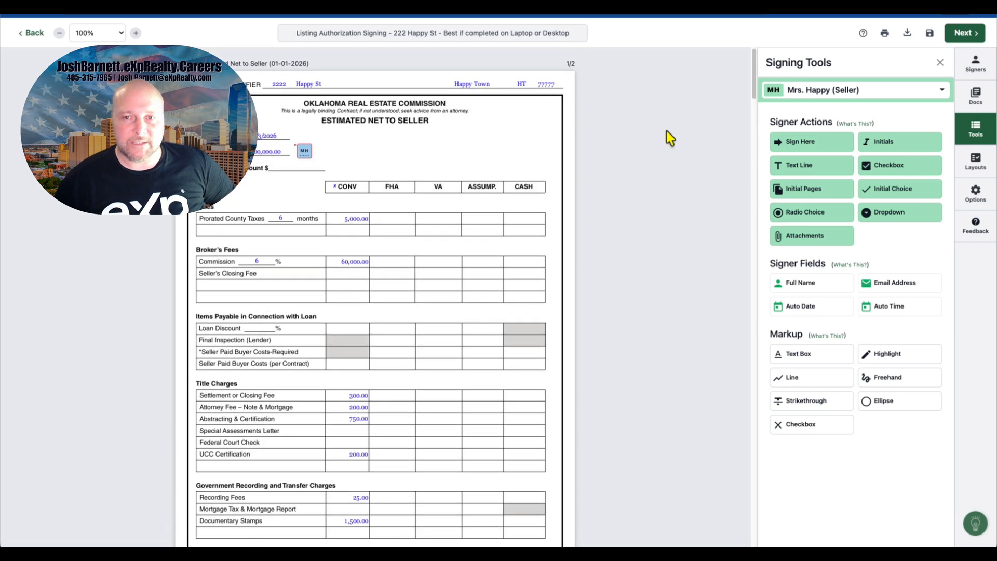
pyautogui.moveTo(817, 146); pyautogui.dragTo(319, 150)
# Step: Add Mr. Happy's auto date field on the Date line at the top of the Exempted Listing Form
pyautogui.scroll(-15, 456, 182)
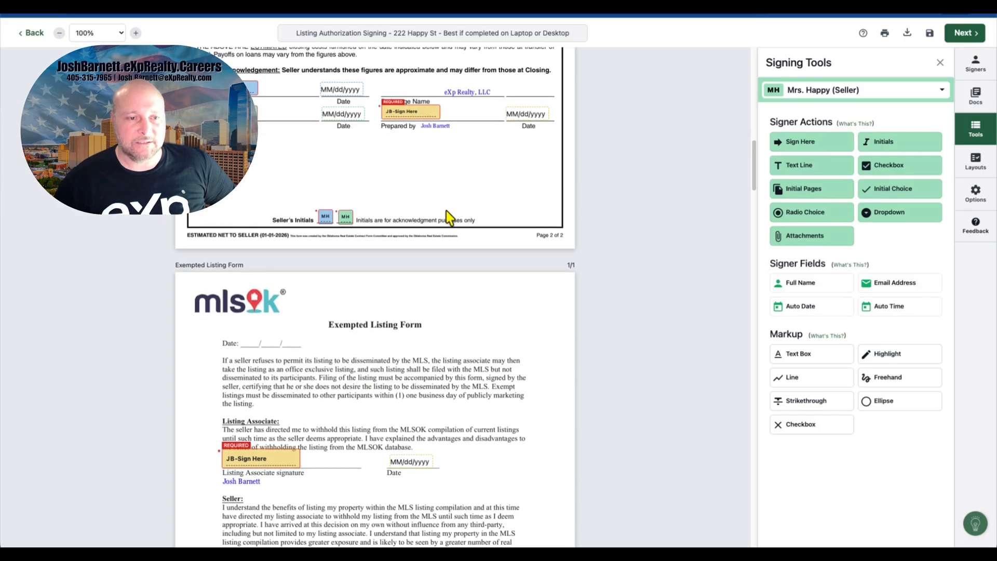
pyautogui.scroll(5, 377, 171)
pyautogui.scroll(-8, 413, 431)
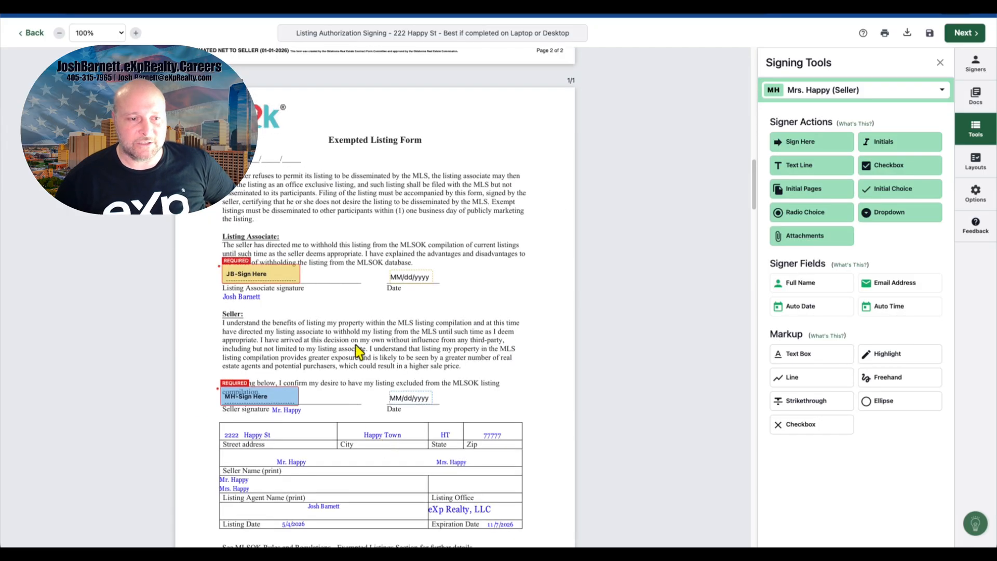
pyautogui.scroll(8, 441, 223)
pyautogui.scroll(-10, 440, 223)
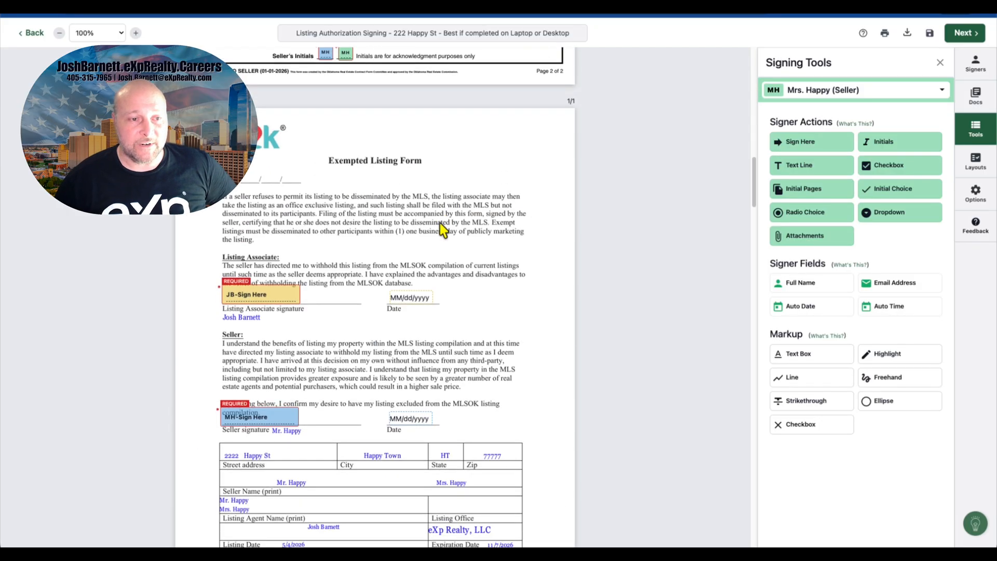
pyautogui.scroll(1, 440, 228)
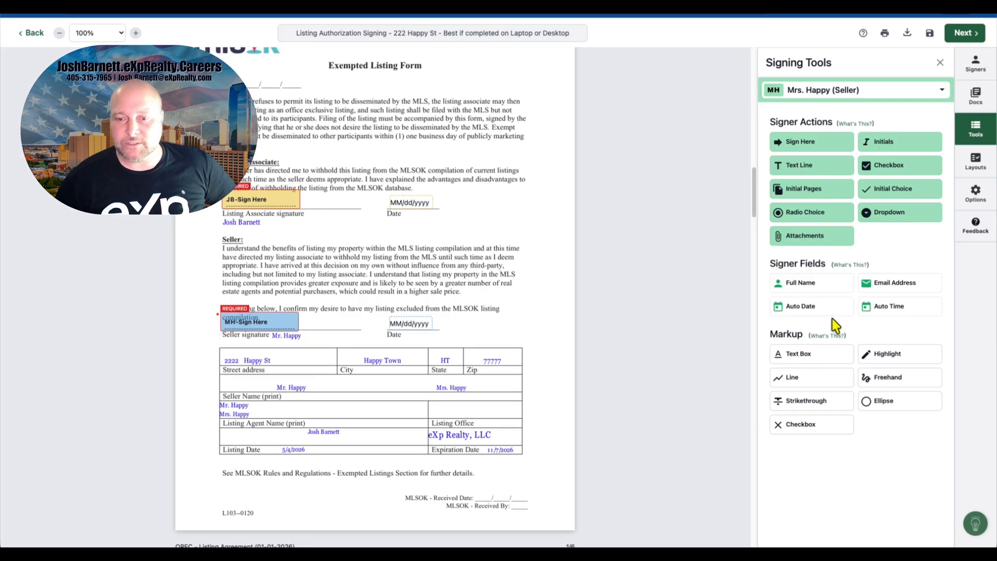
pyautogui.click(831, 93)
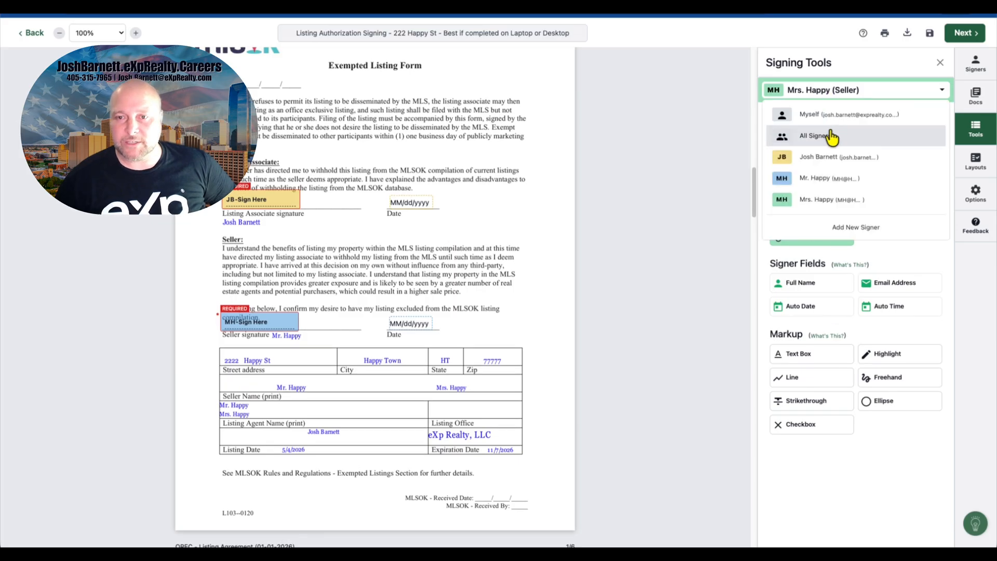
pyautogui.click(829, 175)
pyautogui.moveTo(813, 310); pyautogui.dragTo(245, 71)
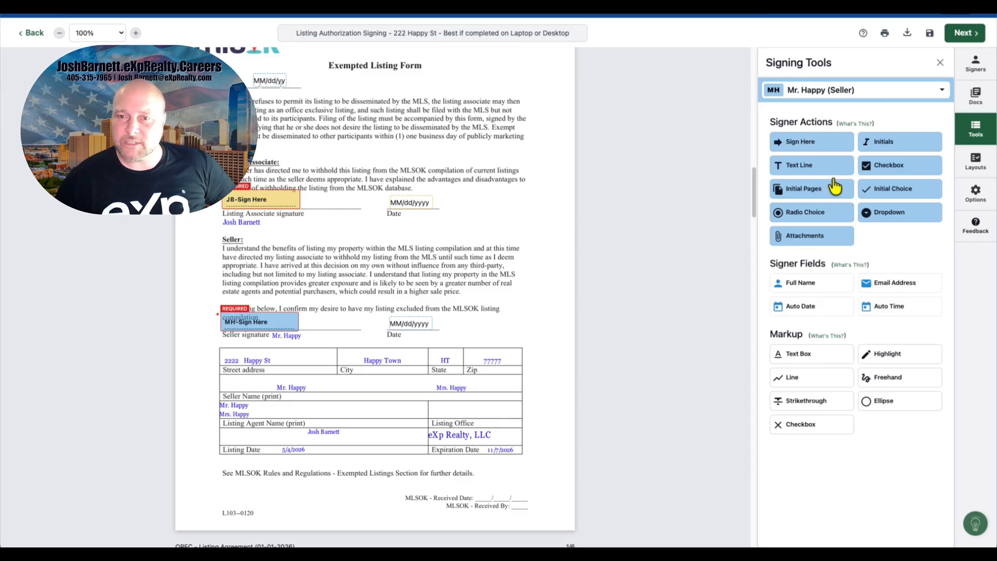
# Step: Place Mrs. Happy's Sign Here field beside Mr. Happy's seller signature on the Exempted Listing Form
pyautogui.click(876, 97)
pyautogui.click(830, 200)
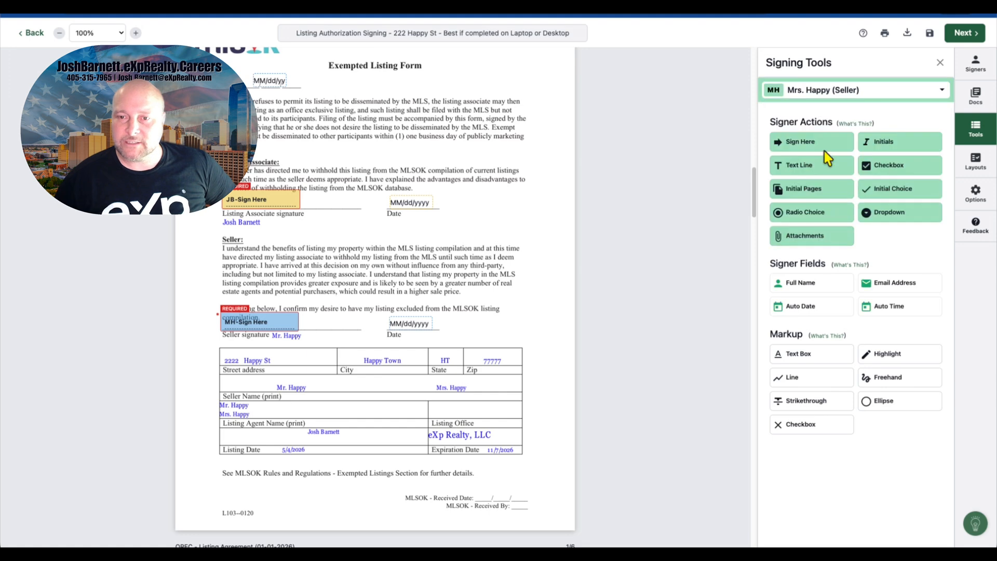
pyautogui.moveTo(821, 144)
pyautogui.mouseDown()
pyautogui.moveTo(617, 283)
pyautogui.moveTo(315, 314)
pyautogui.mouseUp()
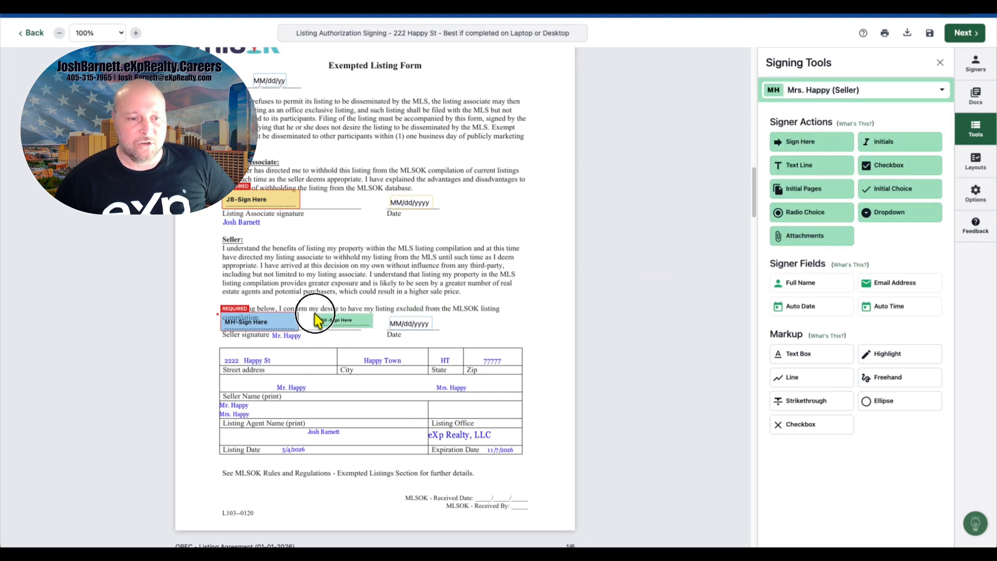
pyautogui.click(384, 320)
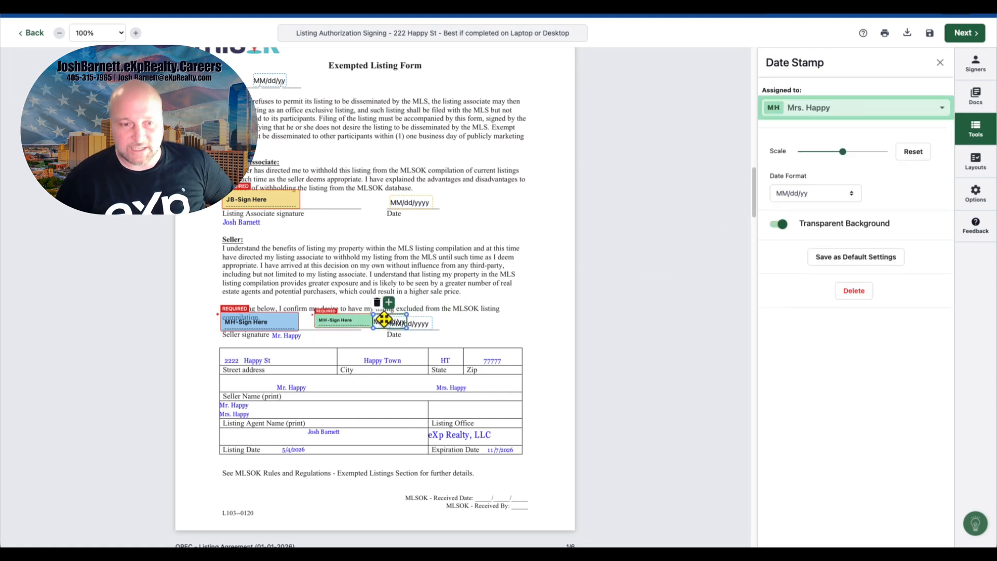
pyautogui.press('Escape')
# Step: Add Mr. Happy's checkbox on the 'does not authorize' compensation disclosure option in the Listing Agreement
pyautogui.scroll(-4, 499, 283)
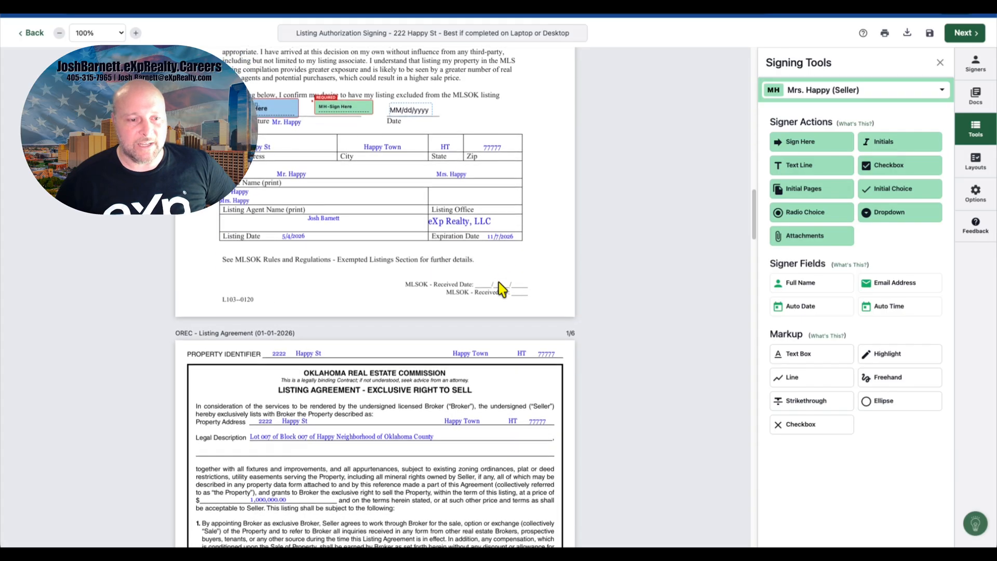
pyautogui.scroll(-6, 499, 282)
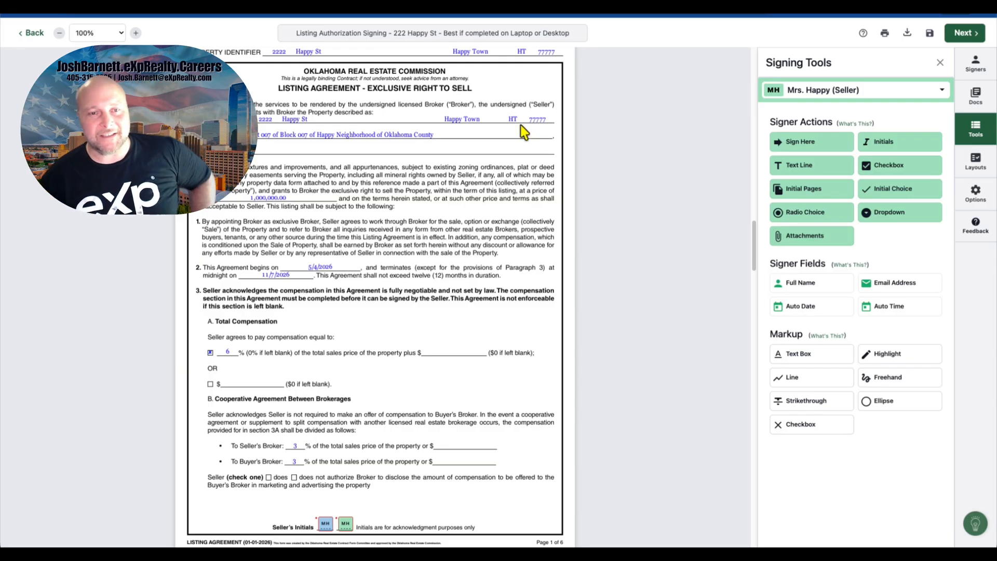
pyautogui.scroll(-1, 361, 205)
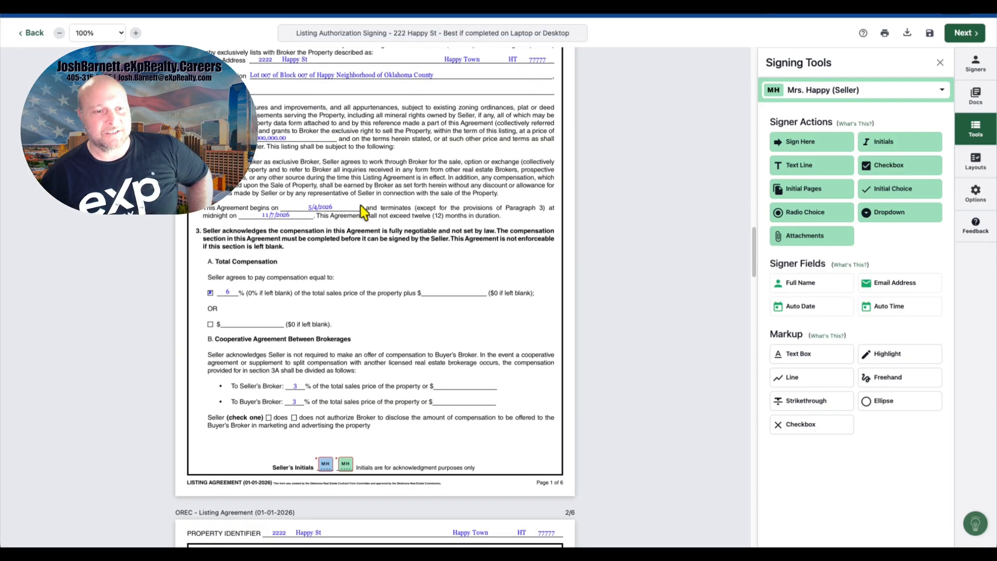
pyautogui.scroll(-1, 346, 437)
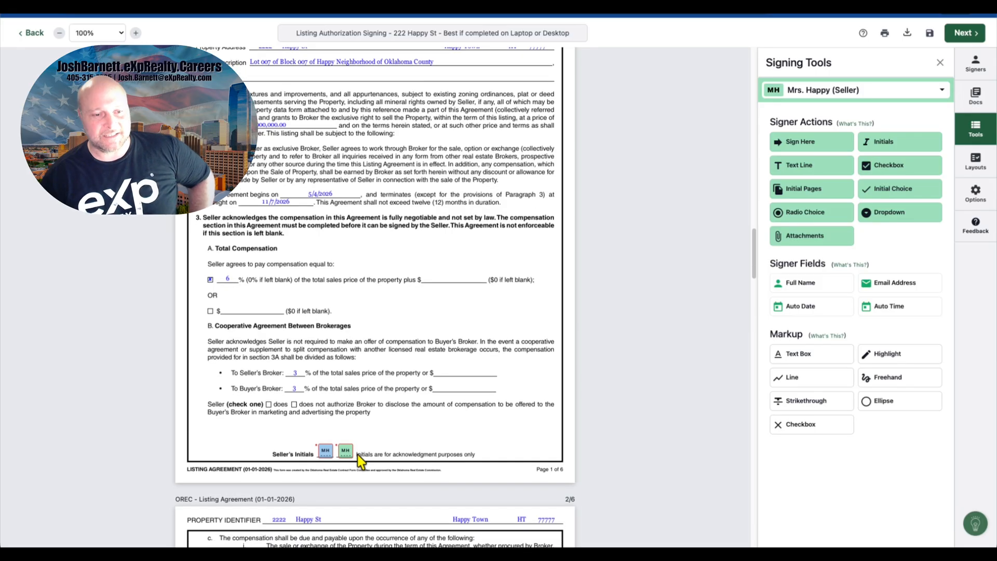
pyautogui.scroll(-9, 362, 397)
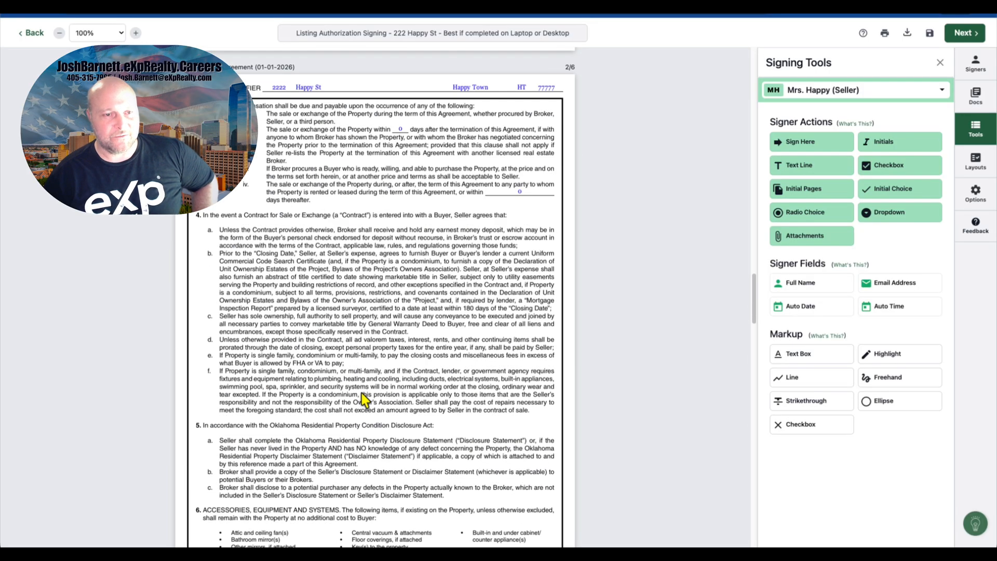
pyautogui.scroll(7, 363, 400)
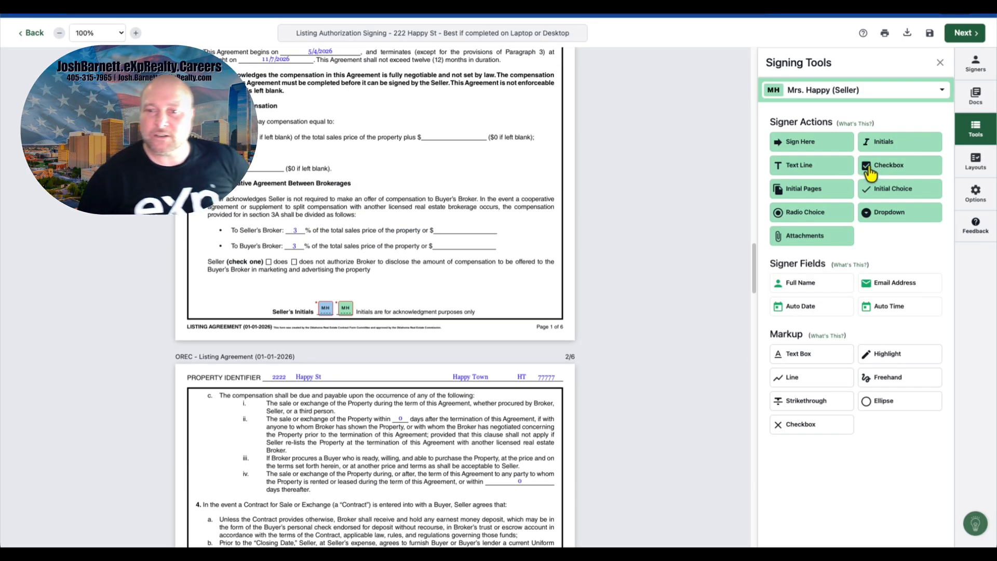
pyautogui.click(856, 96)
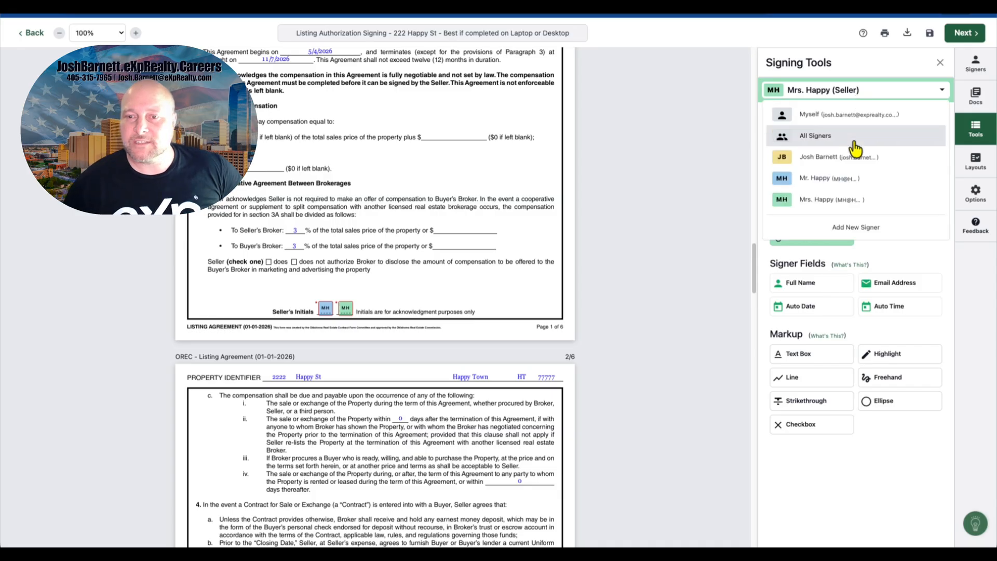
pyautogui.click(857, 187)
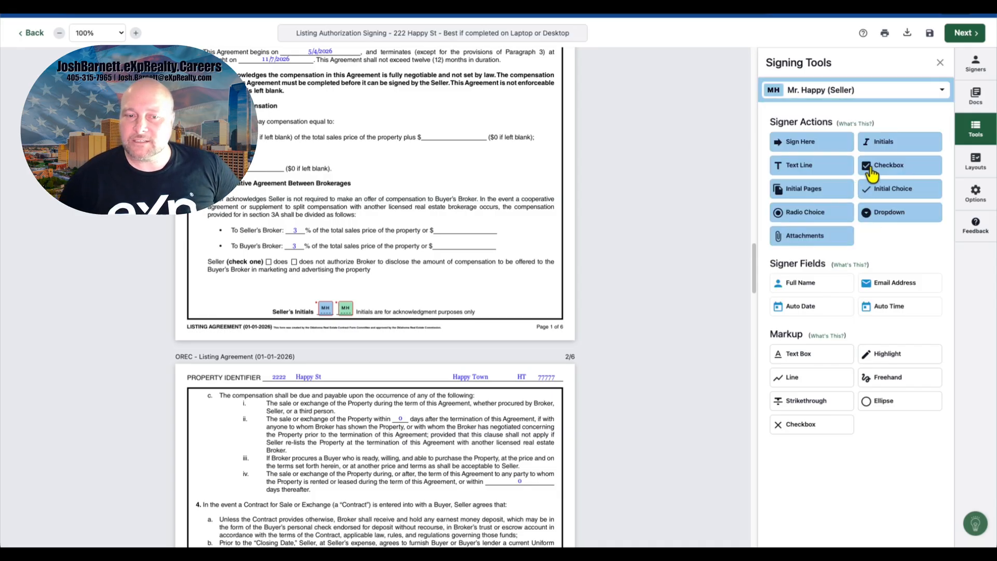
pyautogui.moveTo(871, 174); pyautogui.dragTo(293, 262)
# Step: Add Mr. Happy's and Mrs. Happy's initials fields beside the Exclusions line on page 3 of the Listing Agreement
pyautogui.scroll(-3, 428, 258)
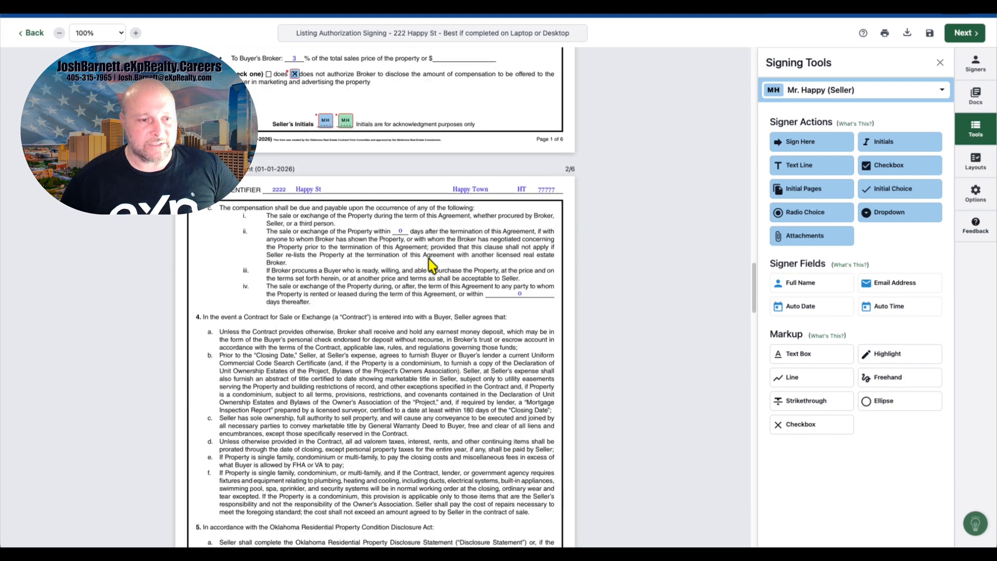
pyautogui.scroll(-2, 428, 259)
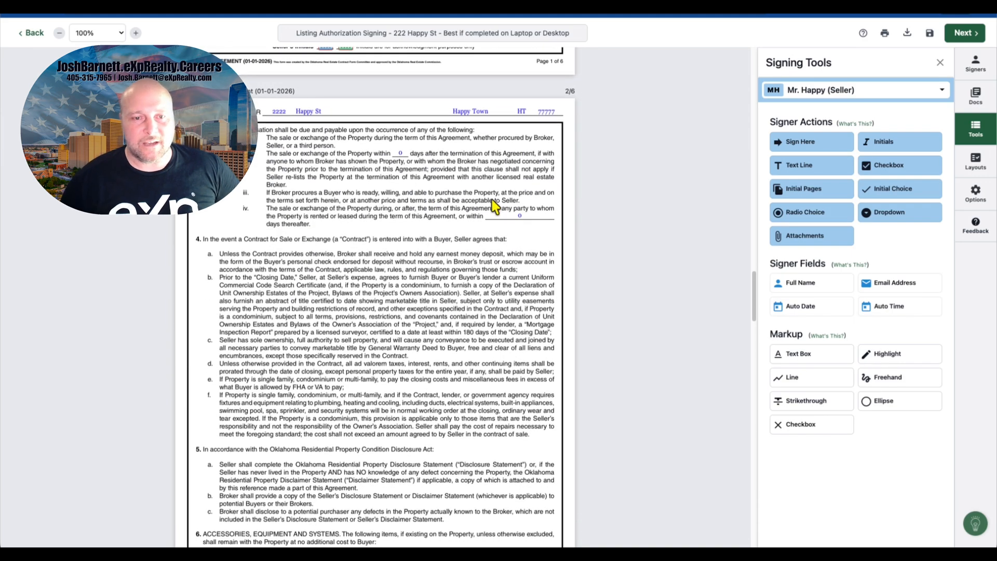
pyautogui.scroll(-7, 504, 218)
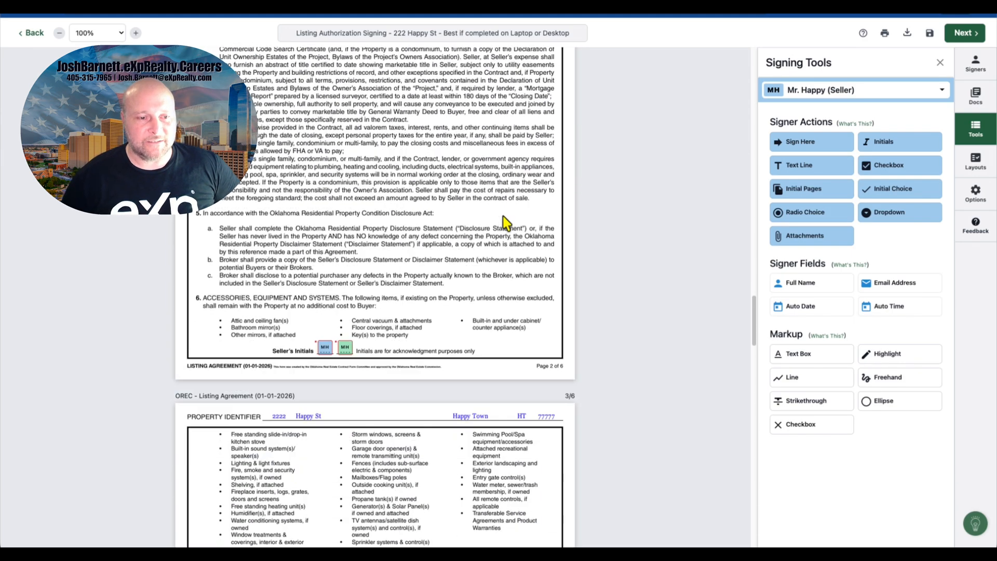
pyautogui.scroll(-4, 500, 211)
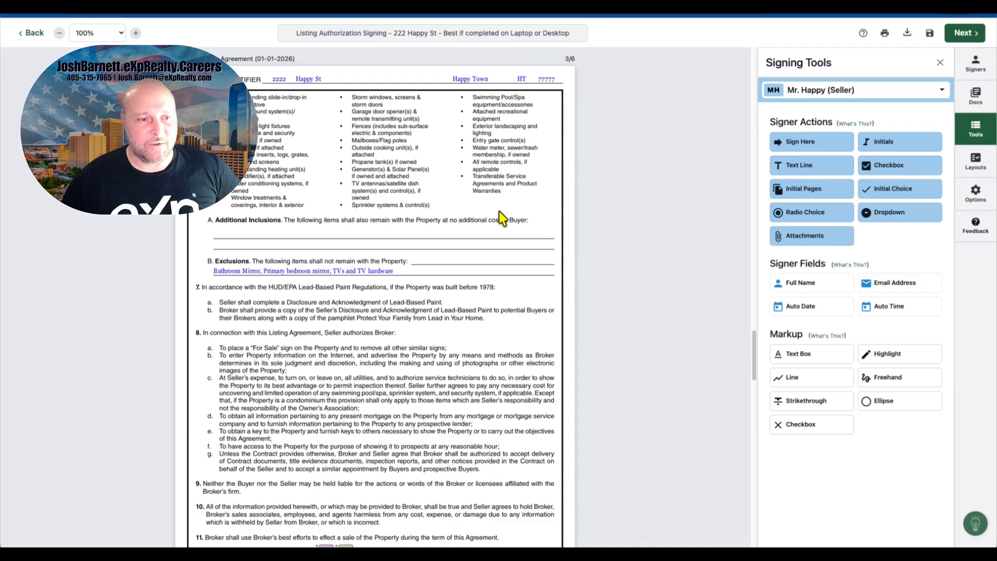
pyautogui.moveTo(897, 149); pyautogui.dragTo(192, 256)
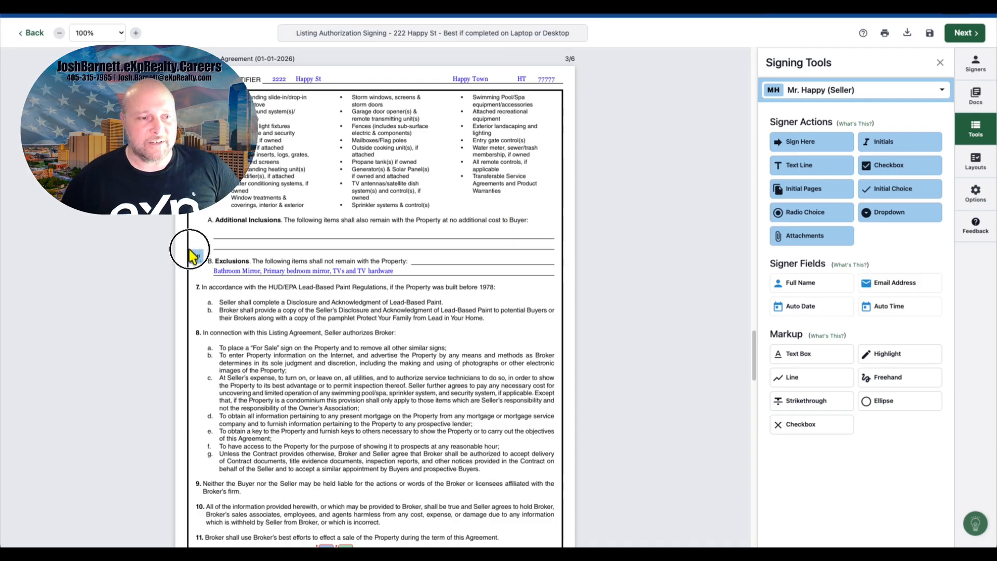
pyautogui.click(893, 93)
pyautogui.click(862, 208)
pyautogui.moveTo(886, 150); pyautogui.dragTo(197, 270)
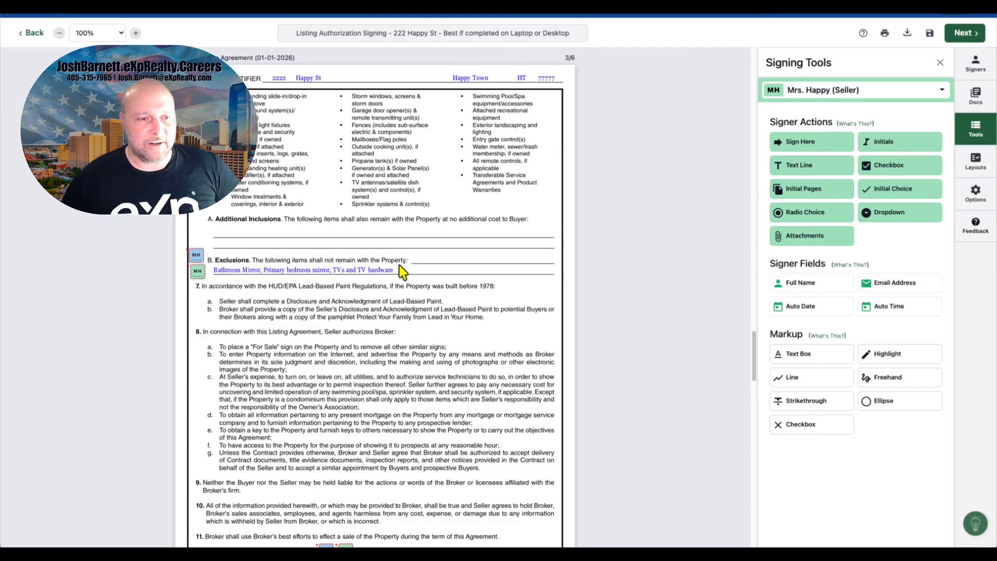
pyautogui.scroll(-5, 402, 270)
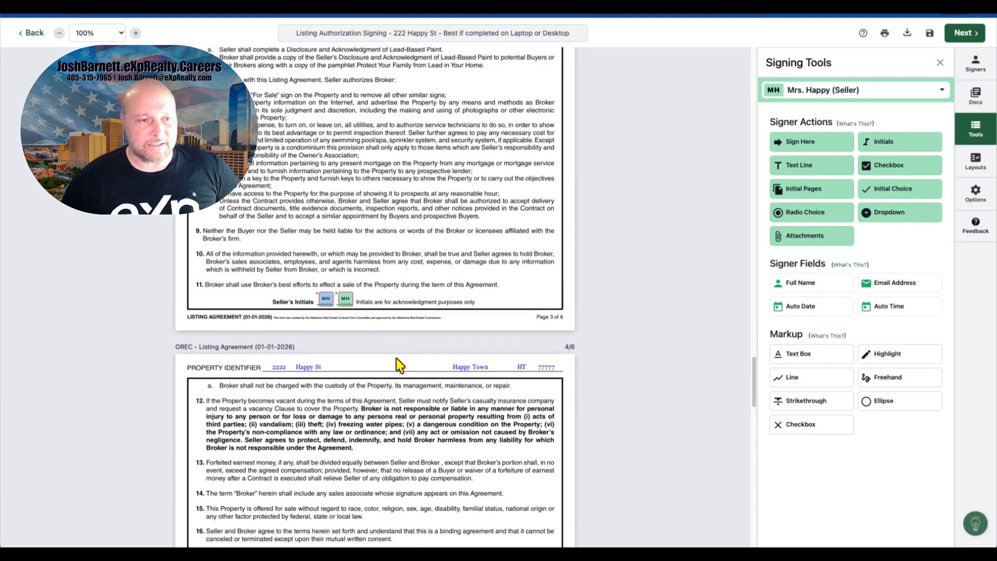
# Step: Highlight the Accessories, Equipment and Systems section on page 2 of the Listing Agreement and underline its 'no additional cost to Buyer' sentence
pyautogui.scroll(10, 397, 358)
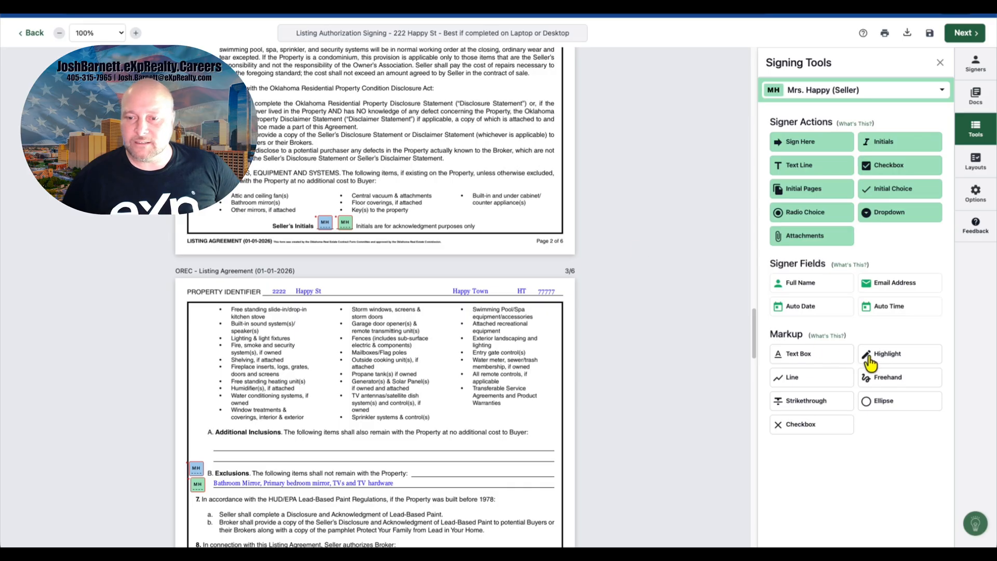
pyautogui.click(870, 361)
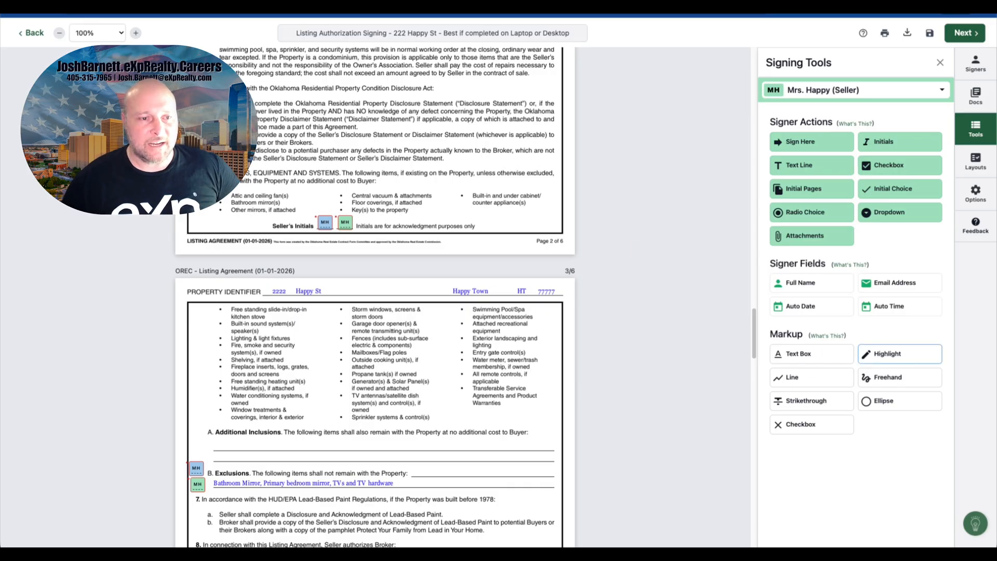
pyautogui.moveTo(239, 166); pyautogui.dragTo(559, 215)
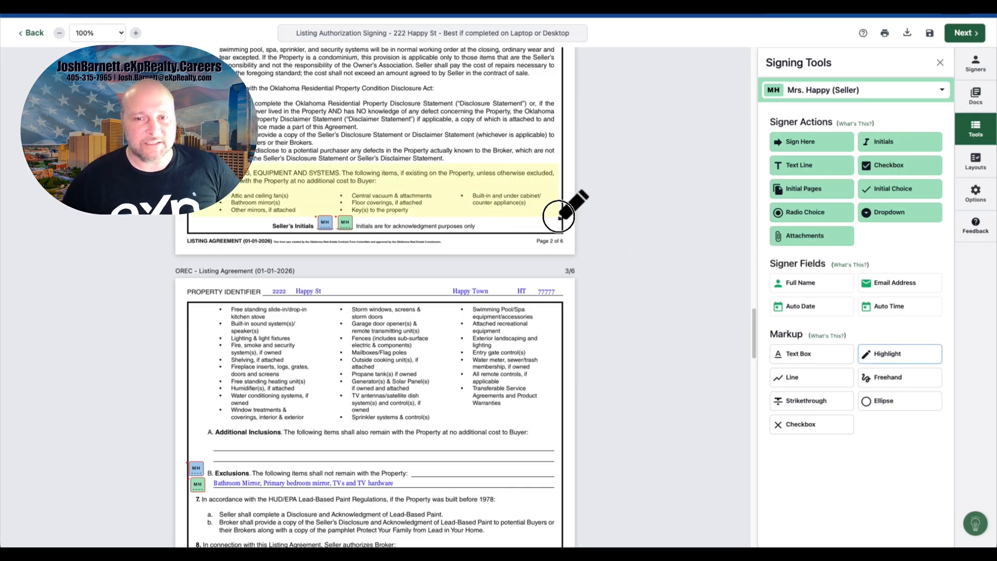
pyautogui.click(829, 382)
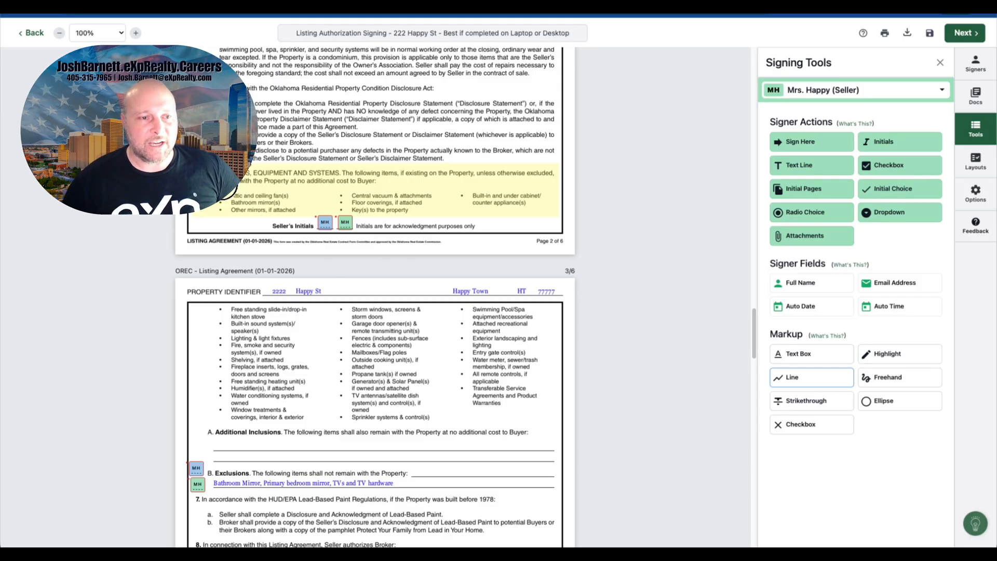
pyautogui.moveTo(239, 181); pyautogui.dragTo(377, 185)
# Step: Add Mr. Happy's initials field beside the Accessories, Equipment and Systems section on page 2
pyautogui.click(898, 151)
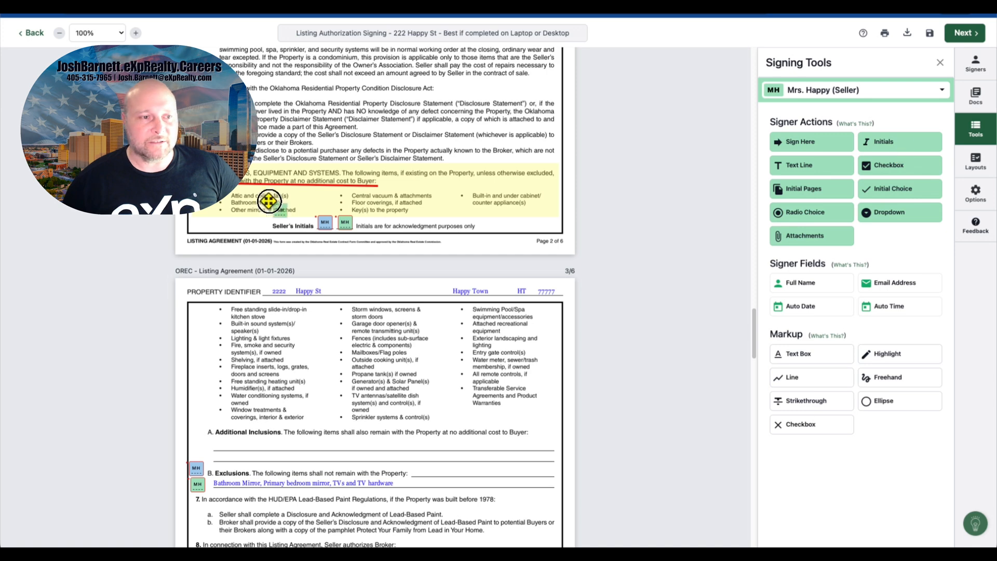
pyautogui.click(796, 104)
pyautogui.click(874, 179)
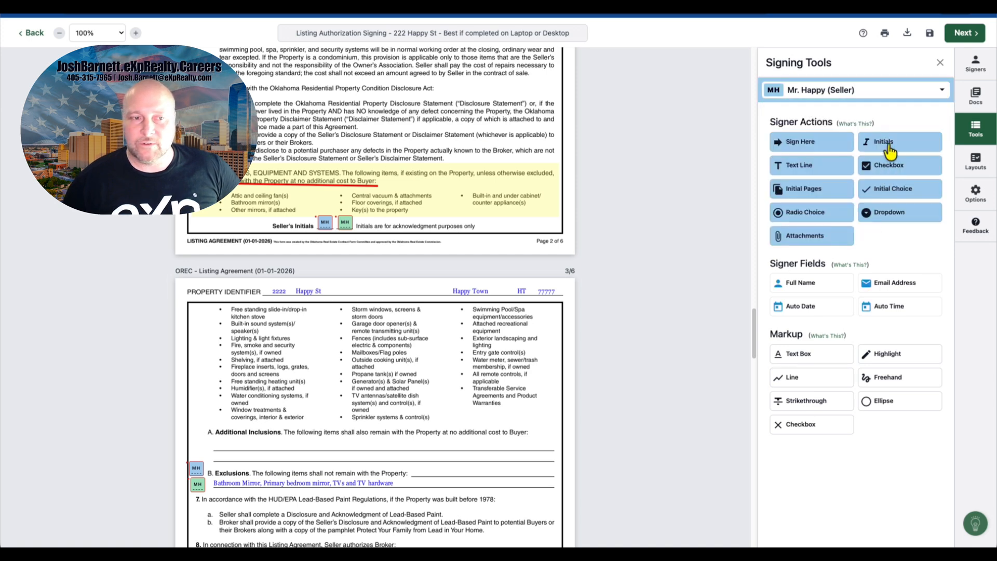
pyautogui.click(889, 150)
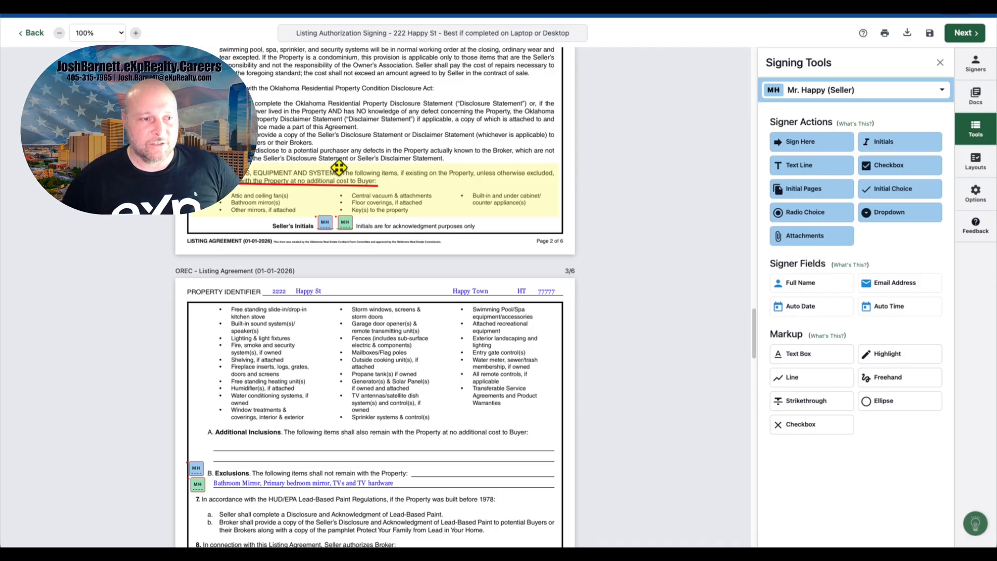
pyautogui.scroll(-2, 338, 168)
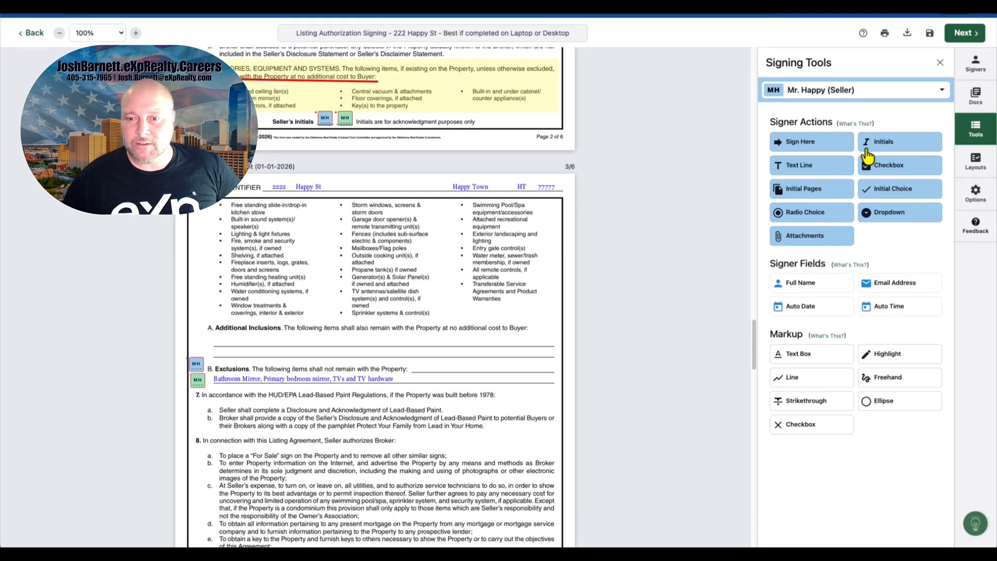
# Step: Highlight the included-items list at the top of page 3 and add Mr. and Mrs. Happy's initials fields beside it
pyautogui.click(868, 360)
pyautogui.moveTo(212, 204); pyautogui.dragTo(557, 315)
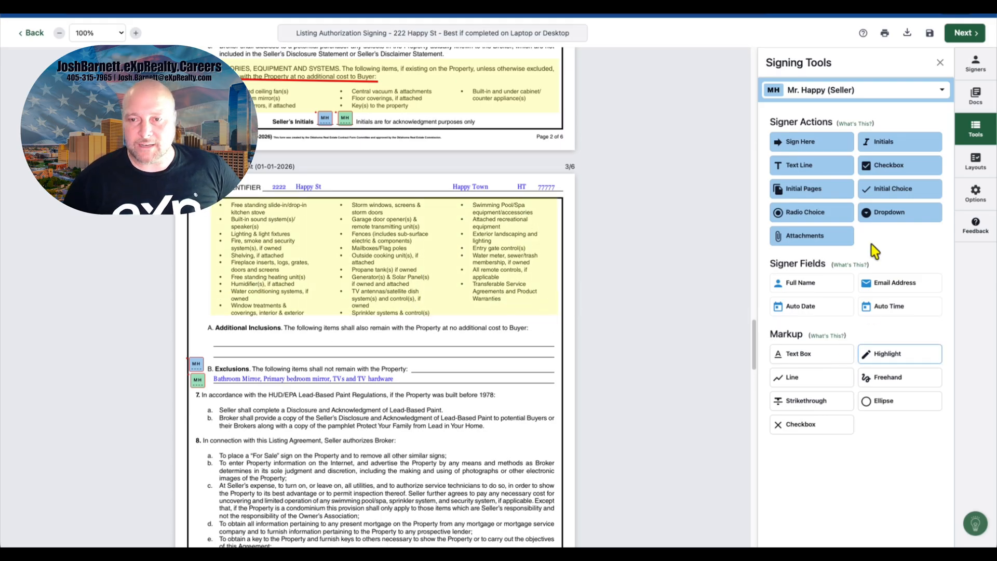
pyautogui.click(885, 145)
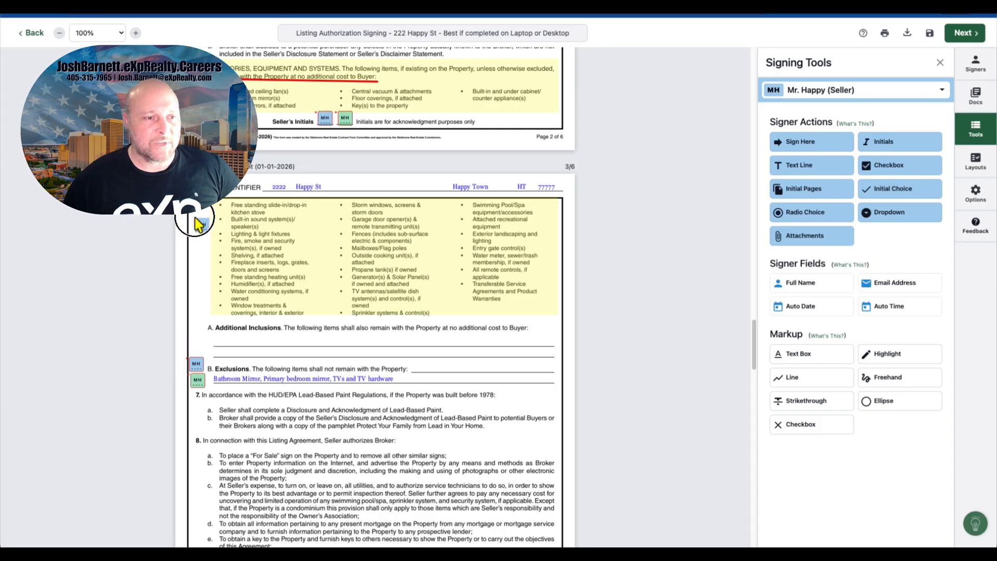
pyautogui.click(807, 91)
pyautogui.click(806, 205)
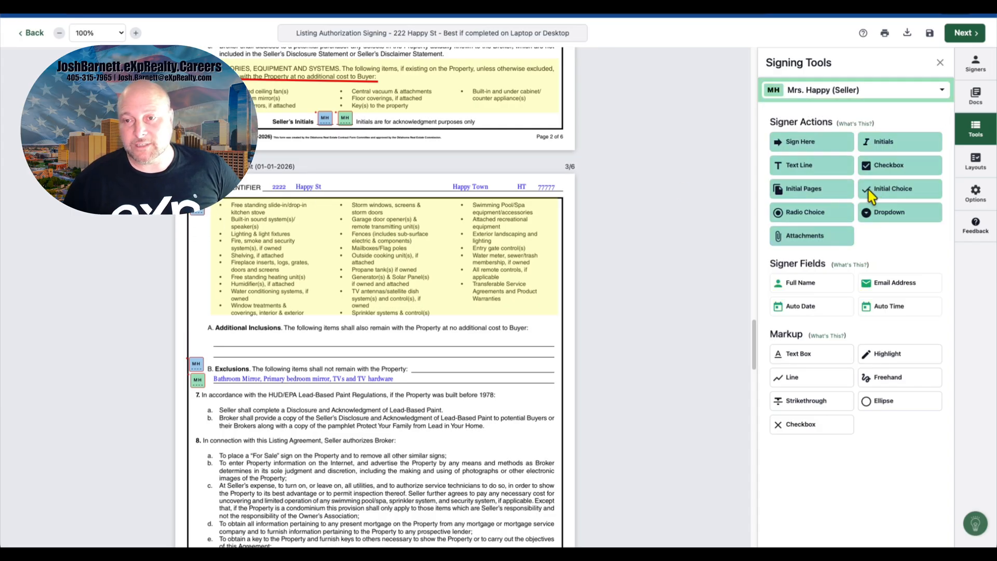
pyautogui.click(882, 148)
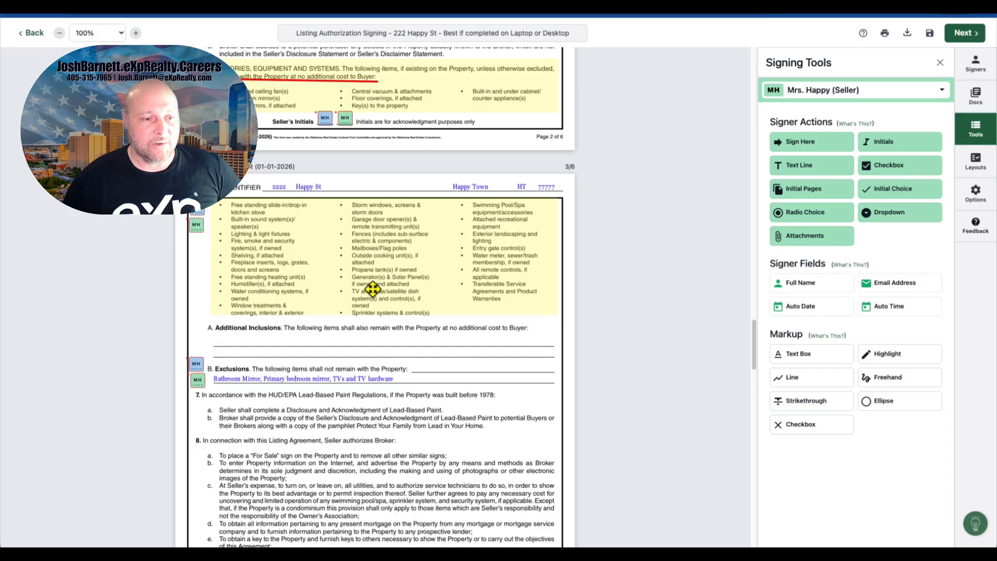
# Step: Scroll through pages 2 to 4 of the Listing Agreement to review the placed fields and markup
pyautogui.scroll(-8, 373, 289)
pyautogui.scroll(3, 373, 289)
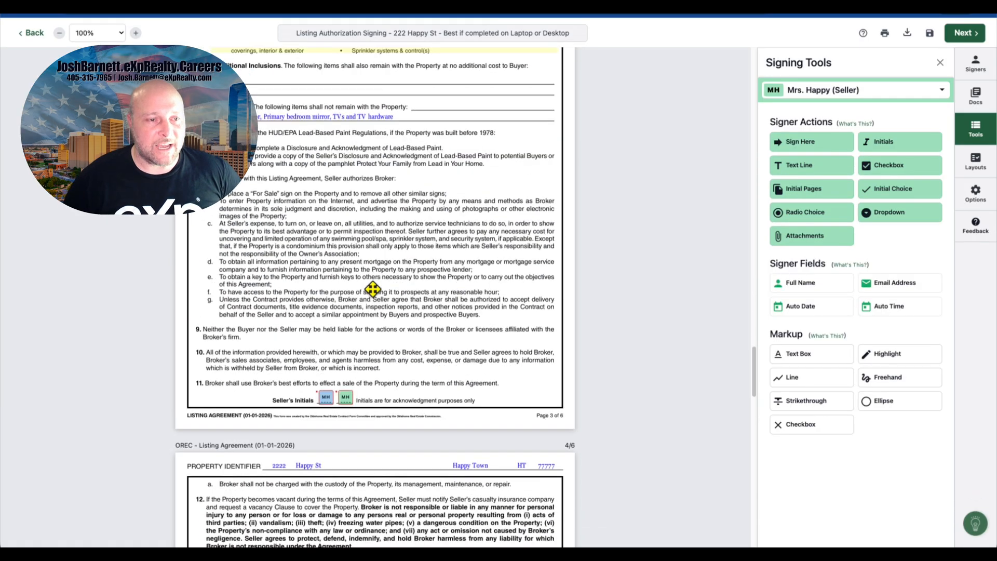
pyautogui.scroll(8, 373, 290)
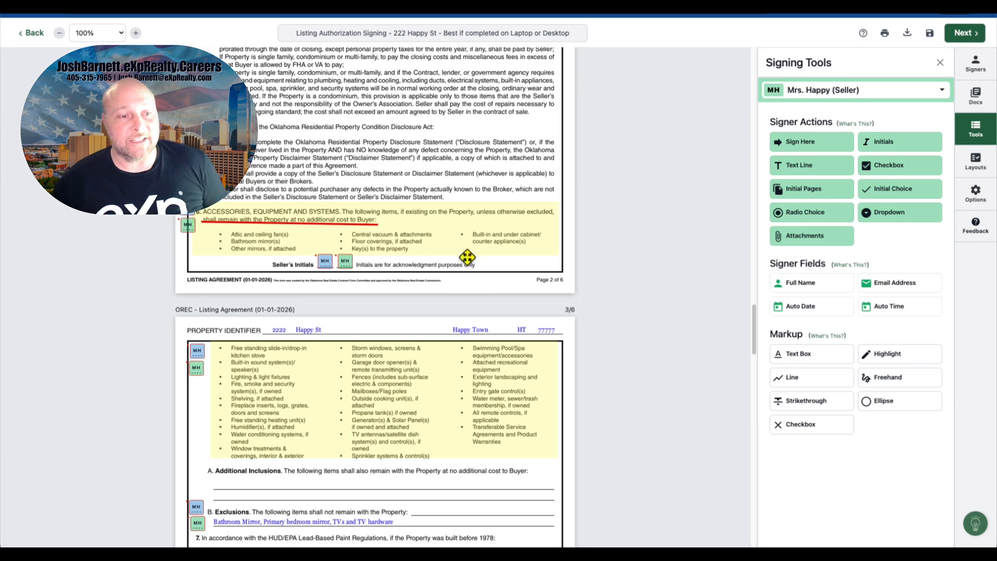
pyautogui.scroll(-6, 480, 258)
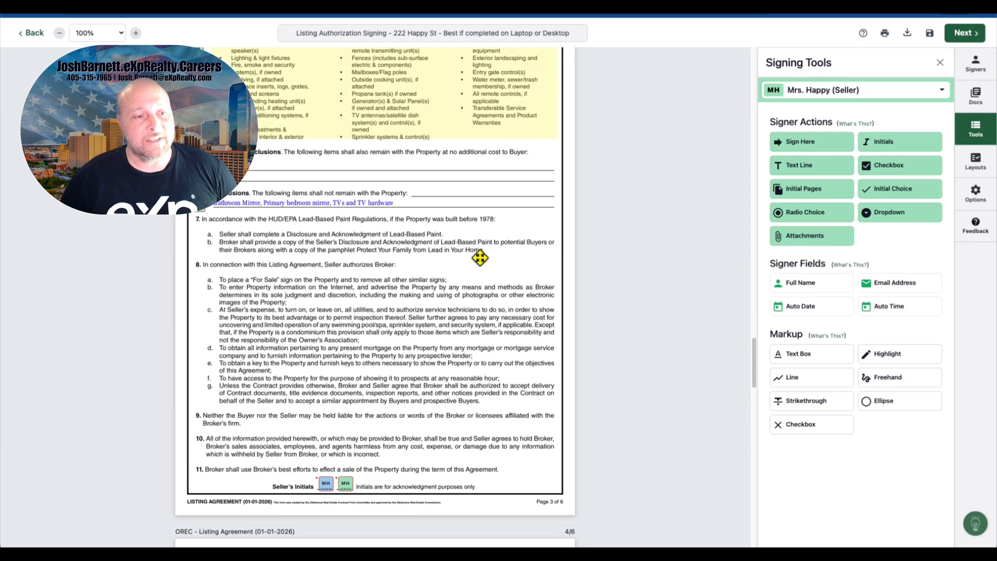
pyautogui.scroll(-2, 481, 258)
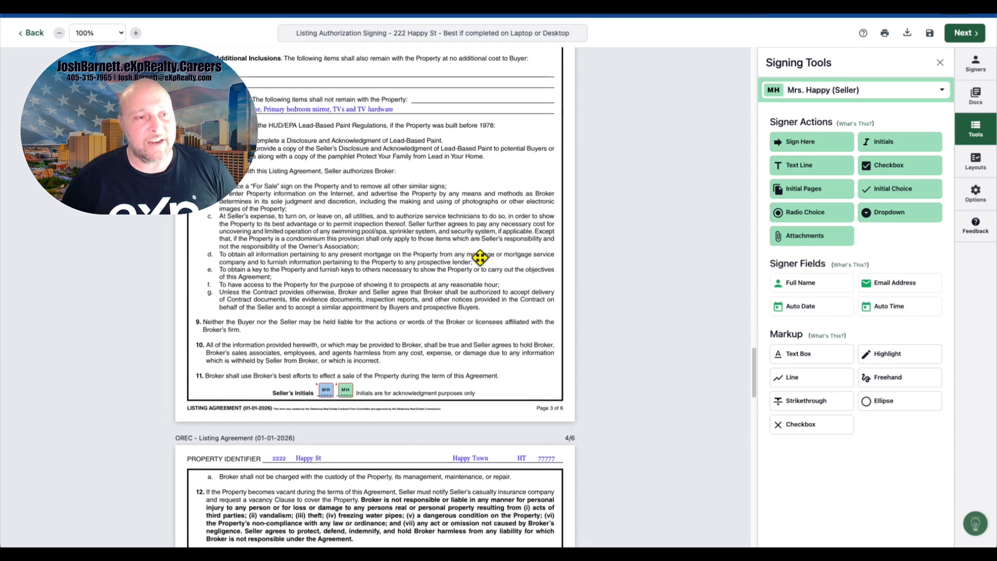
pyautogui.scroll(-5, 479, 258)
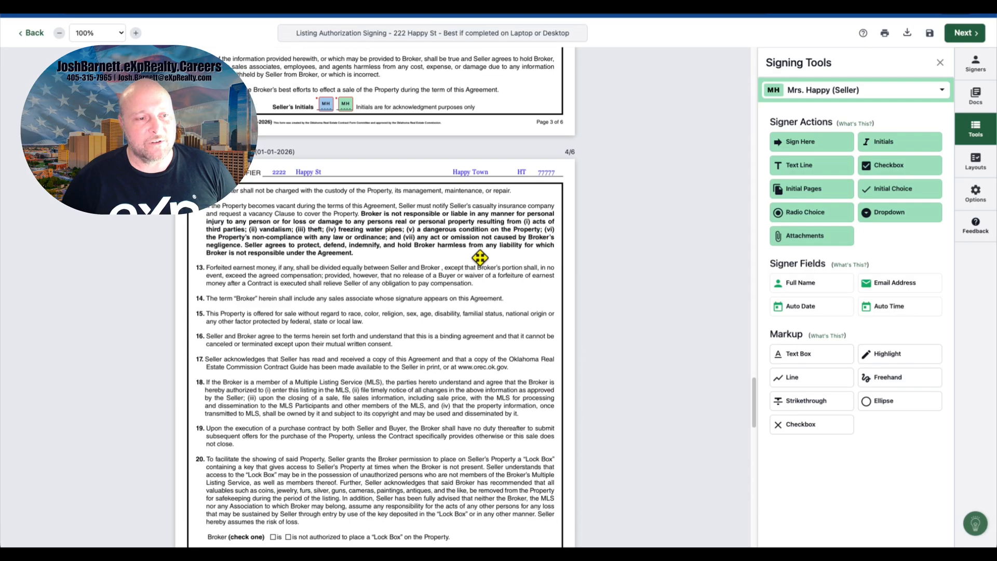
pyautogui.scroll(-2, 480, 257)
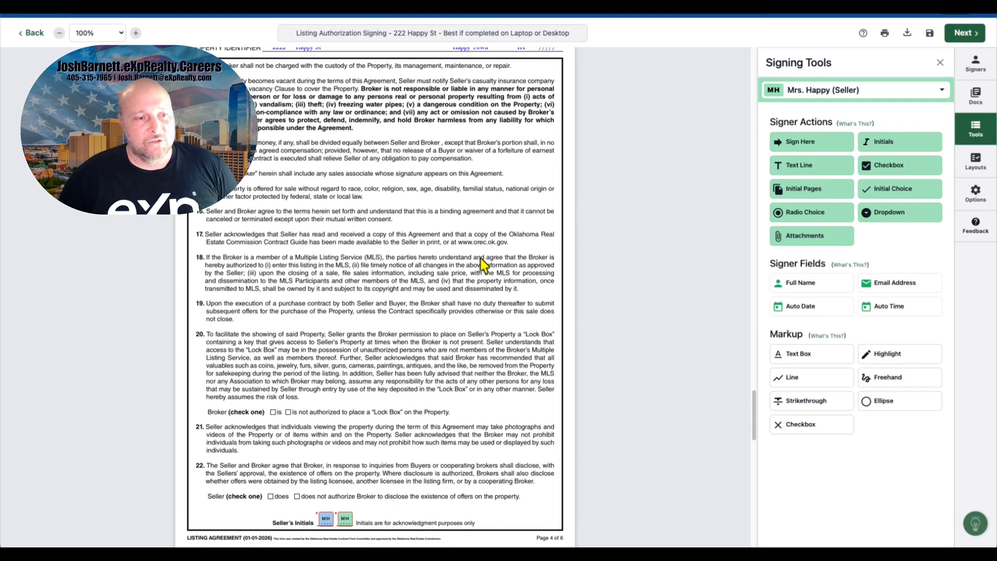
pyautogui.scroll(-2, 480, 258)
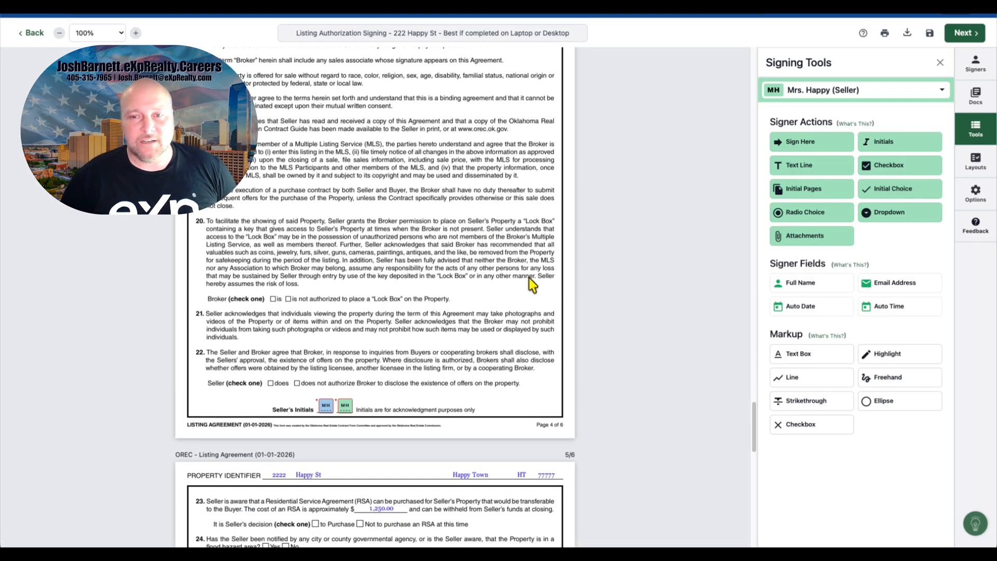
# Step: Add Mr. Happy's checkbox on the 'is' authorized Lock Box option in section 20
pyautogui.click(854, 98)
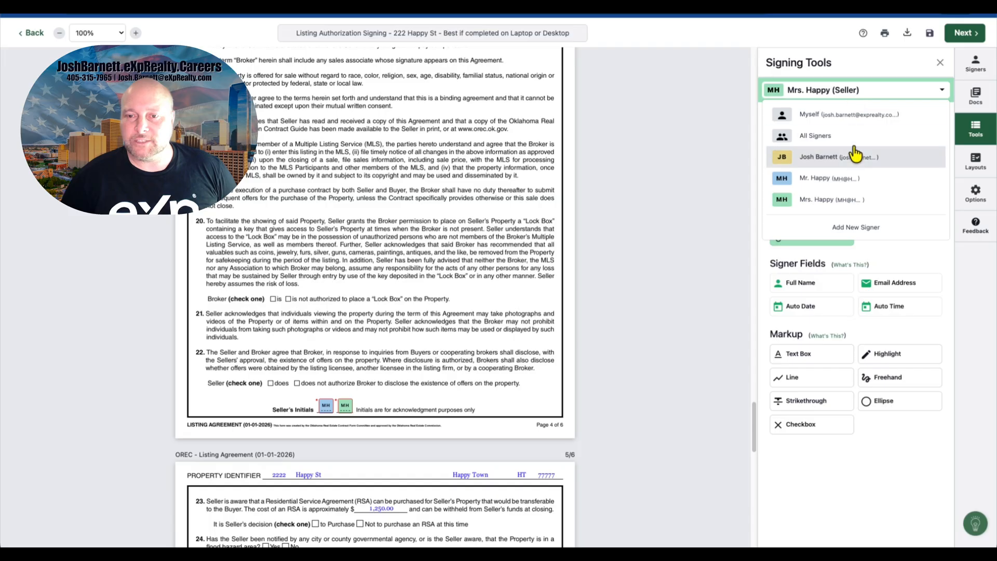
pyautogui.click(852, 176)
pyautogui.moveTo(876, 171); pyautogui.dragTo(273, 299)
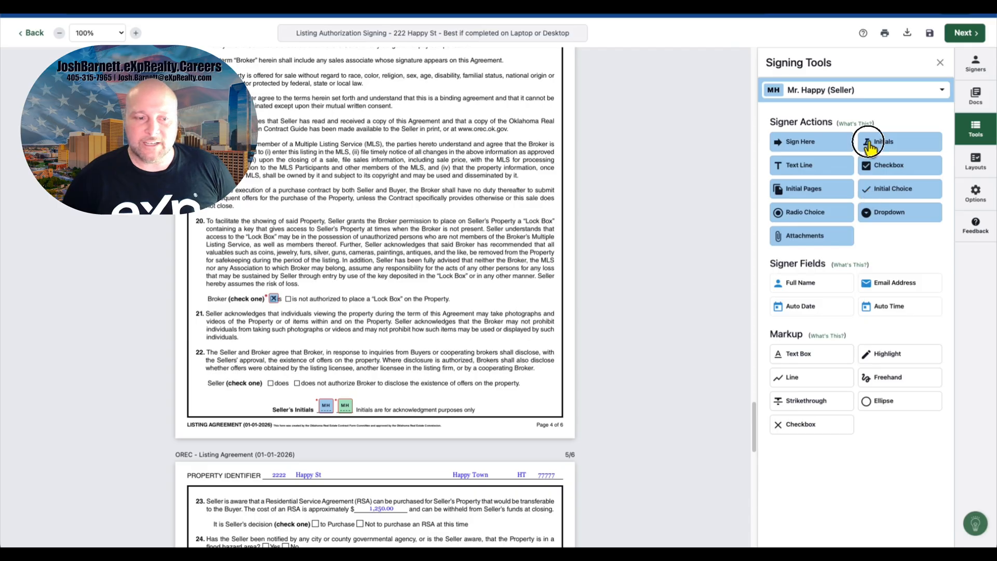
# Step: Add Mr. Happy's checkbox on the 'does' option for disclosing offers in section 22
pyautogui.moveTo(868, 147); pyautogui.dragTo(342, 346)
pyautogui.press('Delete')
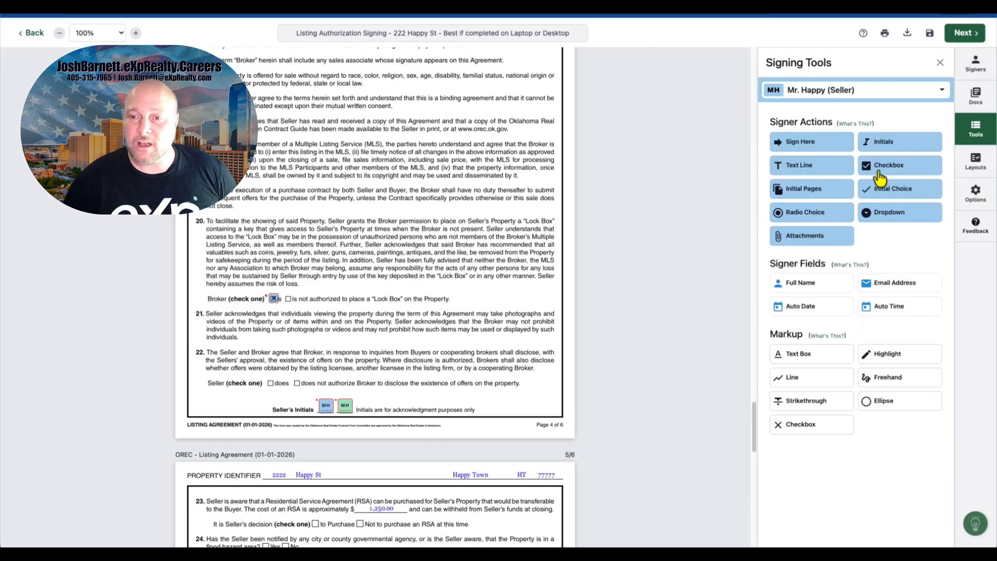
pyautogui.moveTo(880, 178); pyautogui.dragTo(269, 384)
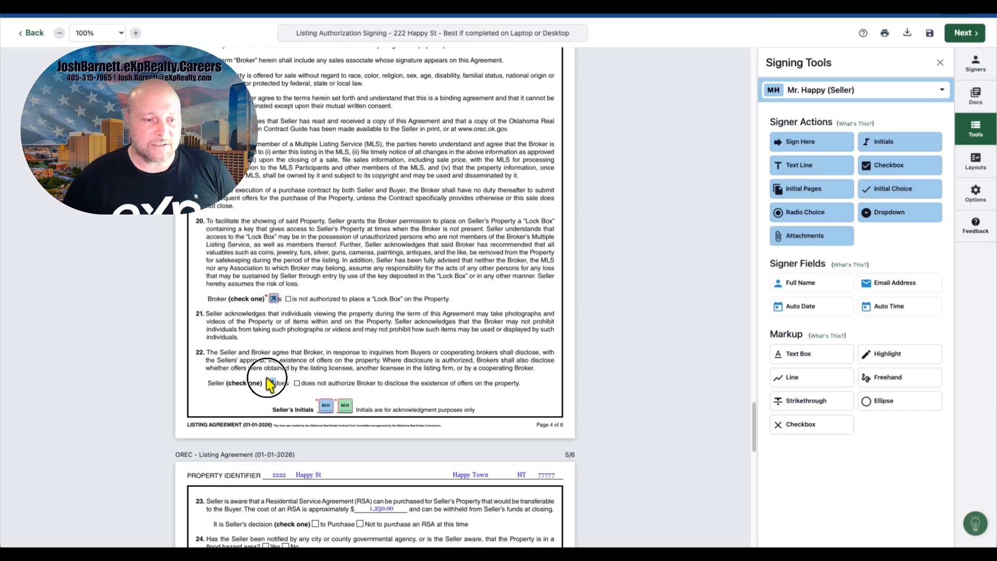
# Step: Add Mr. Happy's checkbox on 'Not to purchase an RSA' in section 23 and radio choices on Yes and No in section 24
pyautogui.scroll(-5, 435, 343)
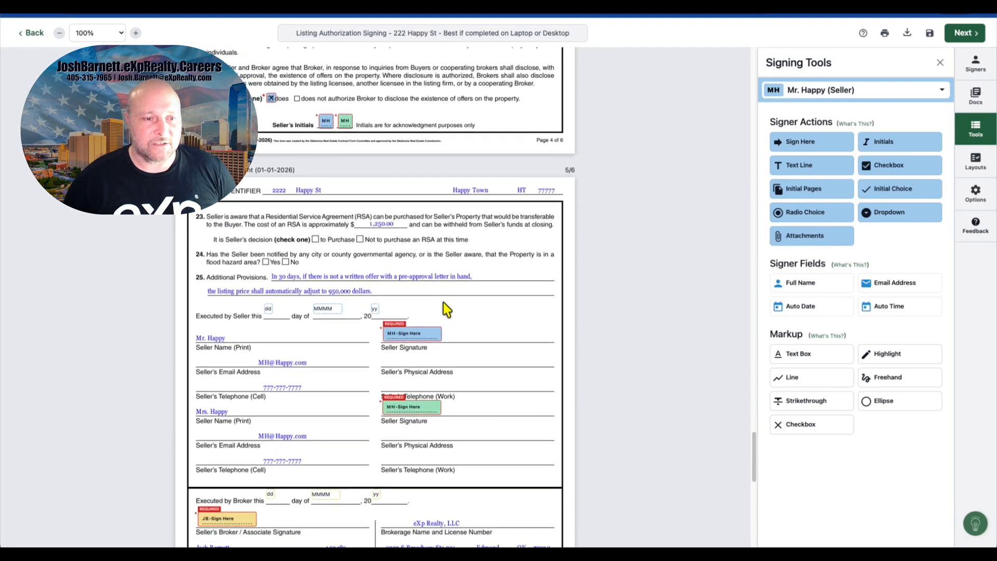
pyautogui.moveTo(867, 175); pyautogui.dragTo(357, 233)
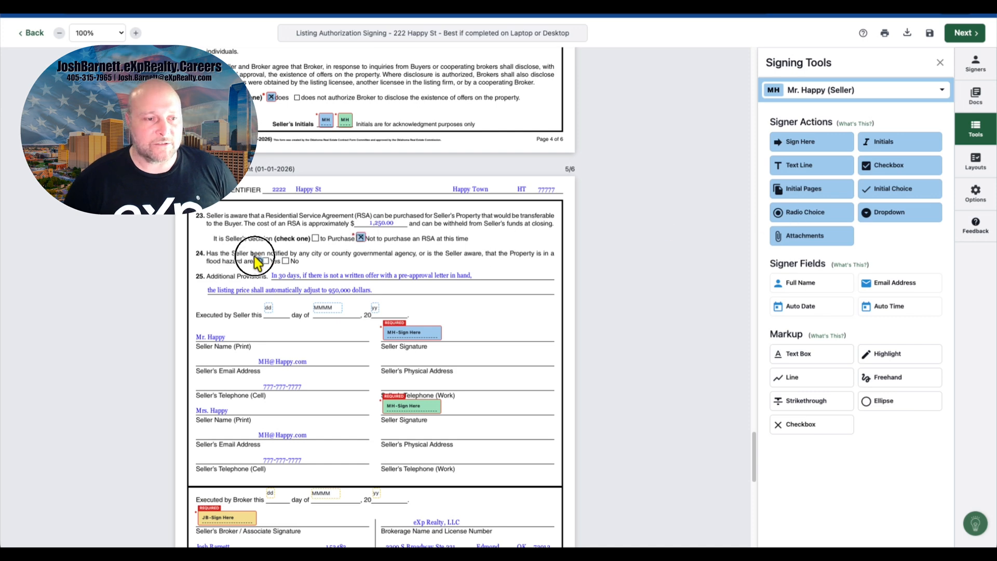
pyautogui.moveTo(261, 255); pyautogui.dragTo(284, 258)
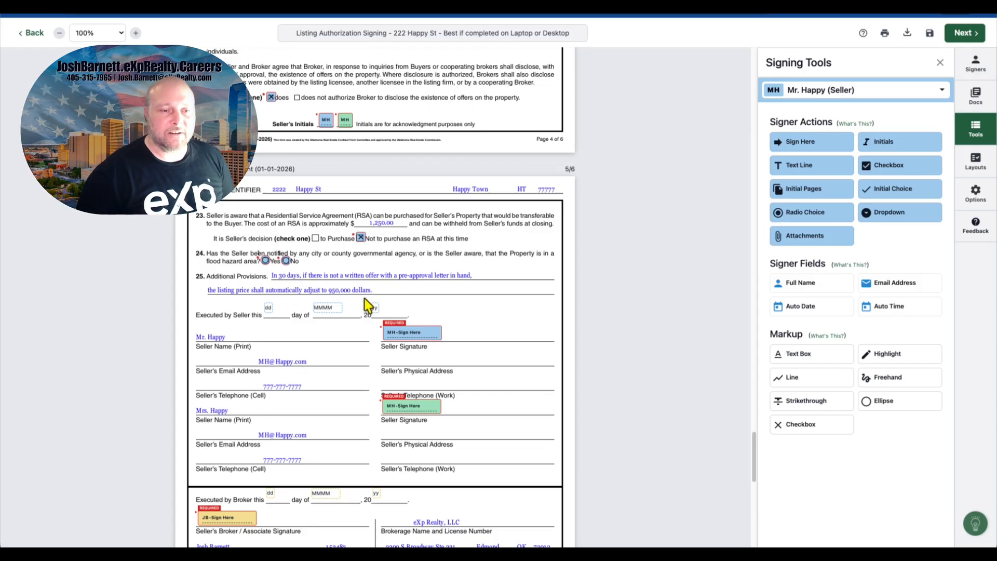
# Step: Turn on the date stamp for Mr. Happy's seller signature field and move the stamp beside the field
pyautogui.scroll(-3, 362, 300)
pyautogui.scroll(-3, 367, 304)
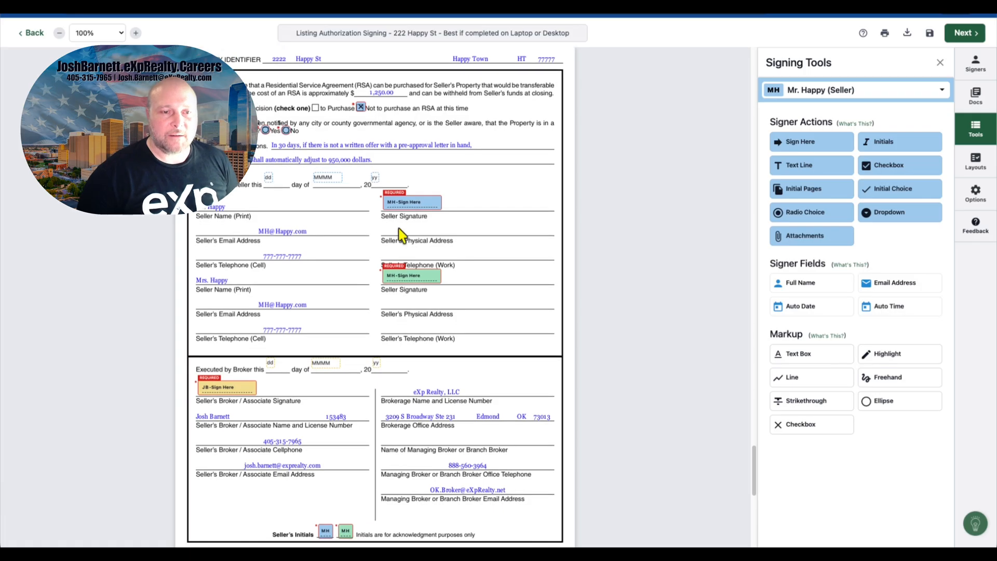
pyautogui.click(398, 198)
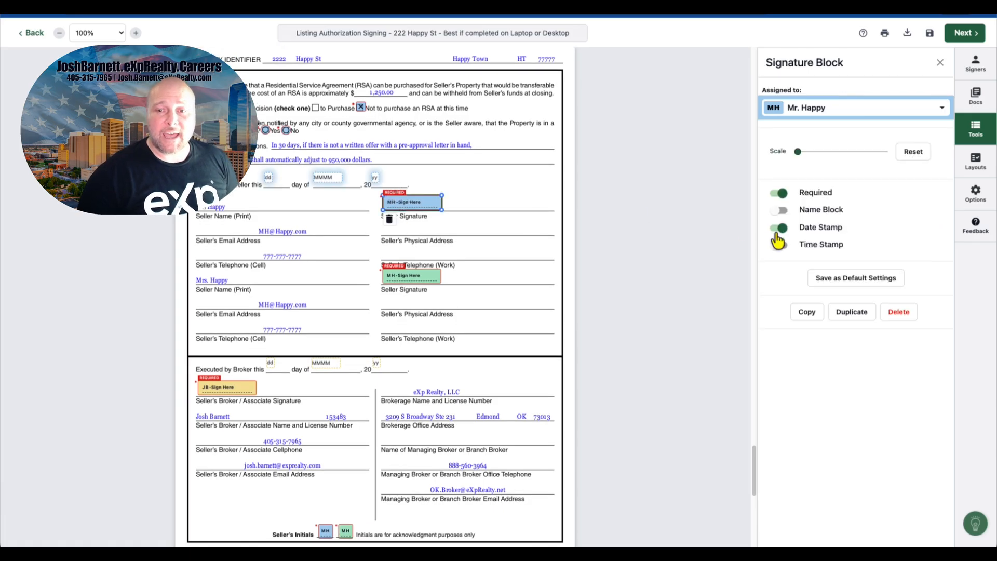
pyautogui.rightClick(414, 207)
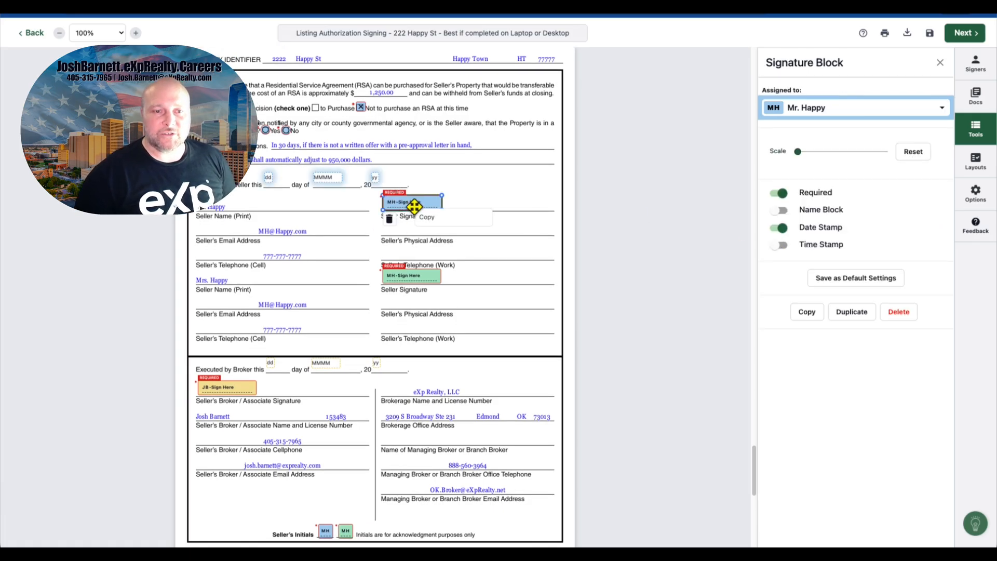
pyautogui.click(522, 205)
pyautogui.click(433, 201)
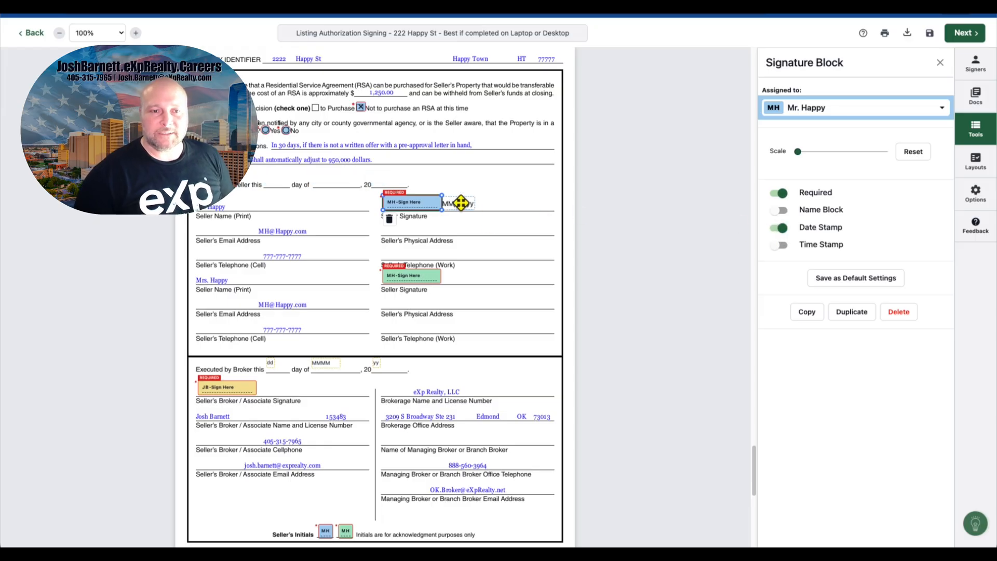
pyautogui.moveTo(460, 203); pyautogui.dragTo(484, 203)
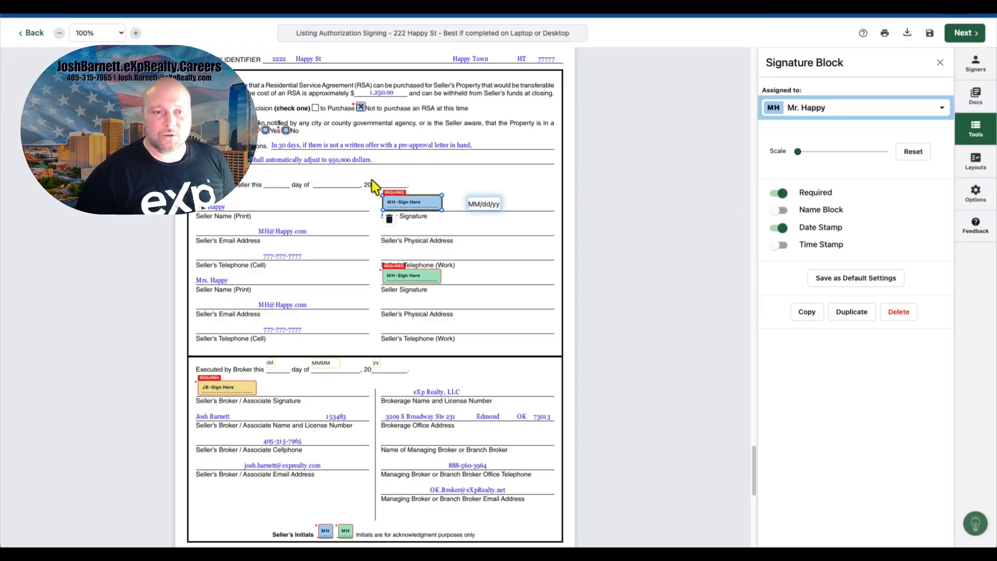
# Step: Turn on the date stamp for Mrs. Happy's seller signature field and position it beside the field
pyautogui.click(413, 272)
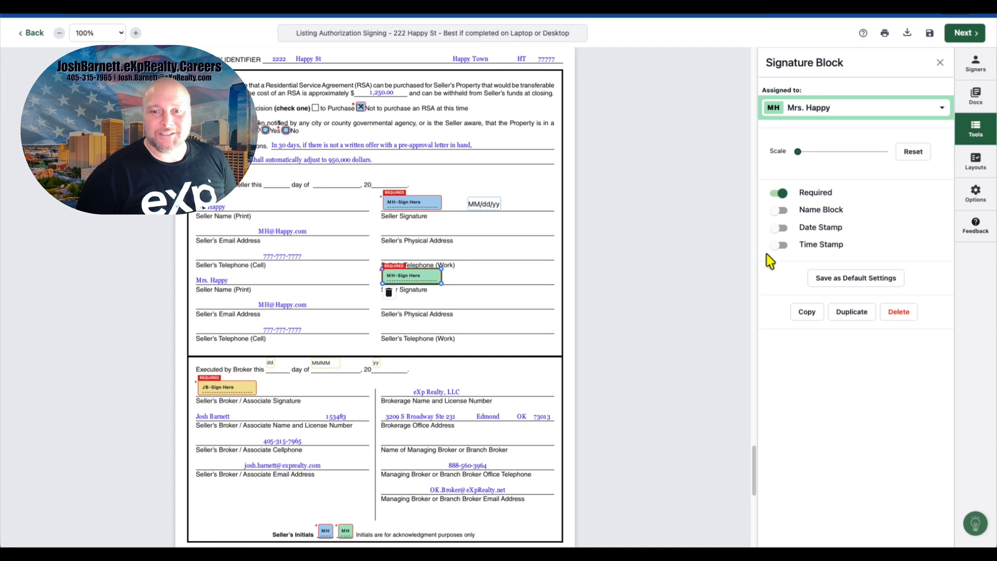
pyautogui.click(778, 228)
pyautogui.moveTo(472, 281); pyautogui.dragTo(481, 278)
# Step: Turn on the time stamp for Mr. Happy's seller signature field and place it beside the date stamp
pyautogui.click(410, 203)
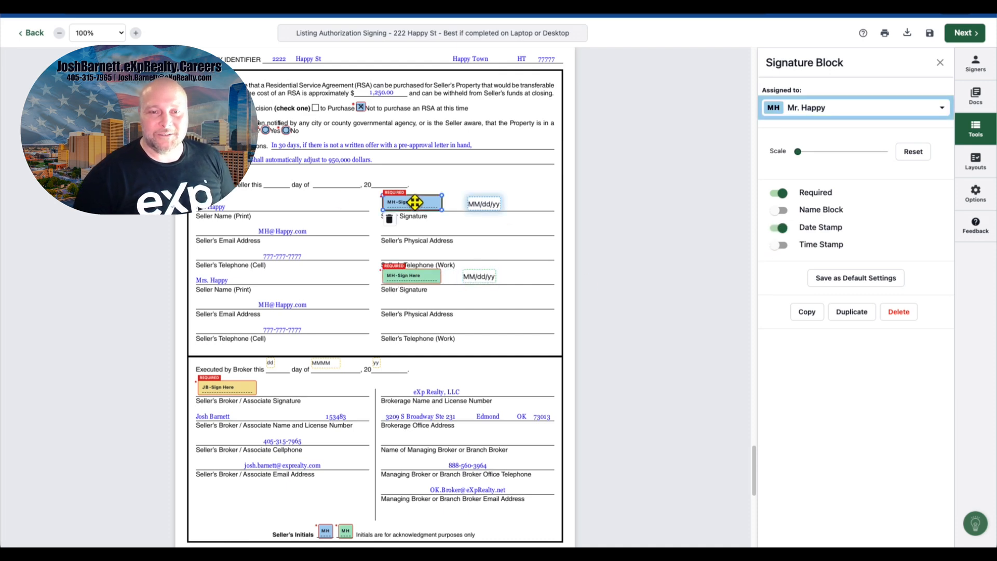
pyautogui.click(779, 245)
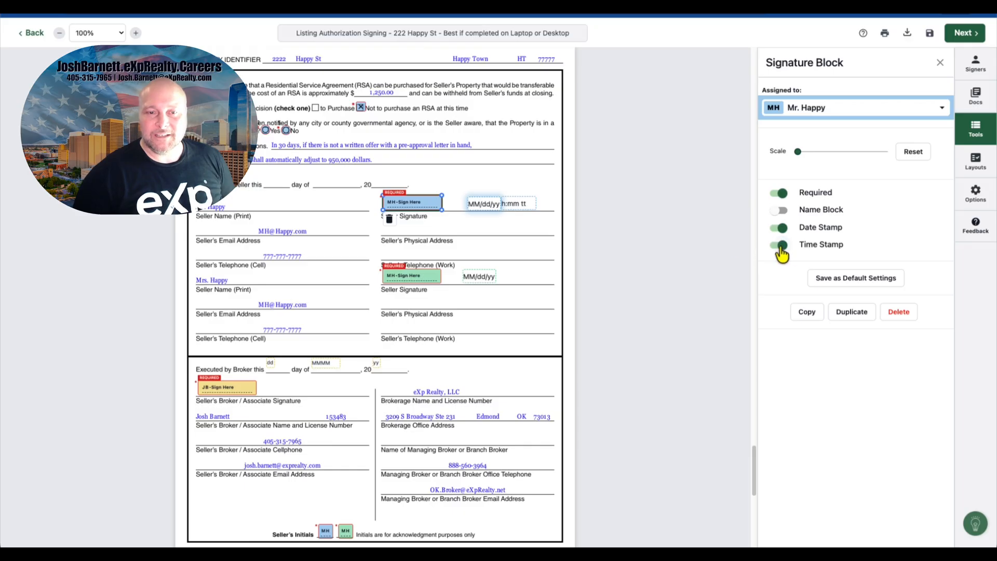
pyautogui.moveTo(522, 206)
pyautogui.mouseDown()
pyautogui.moveTo(418, 167)
pyautogui.moveTo(305, 176)
pyautogui.moveTo(528, 205)
pyautogui.mouseUp()
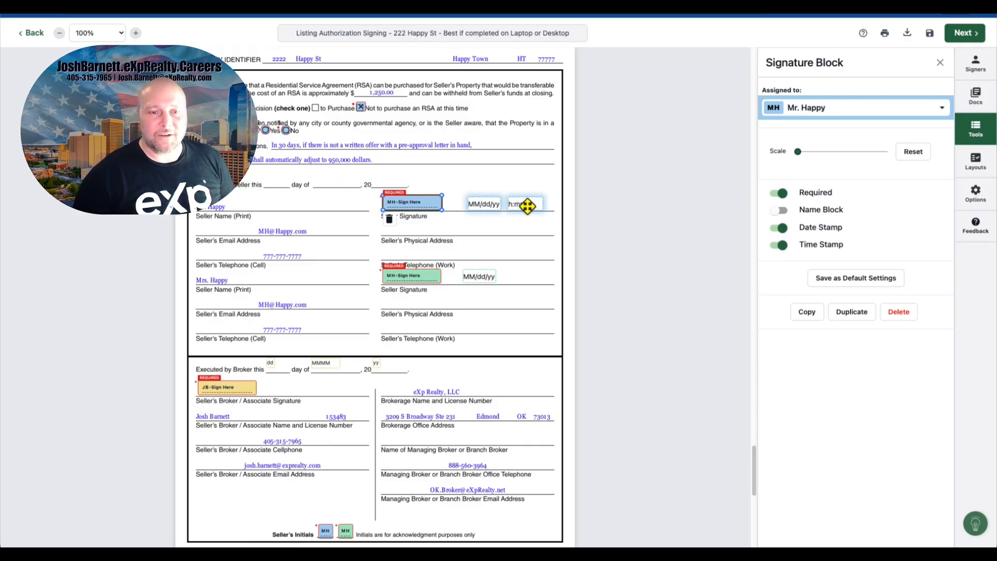
# Step: Add Mr. Happy's checkbox on 'Listing Agreement' at the top of the brokerage duties disclosure page
pyautogui.click(507, 261)
pyautogui.scroll(-3, 509, 245)
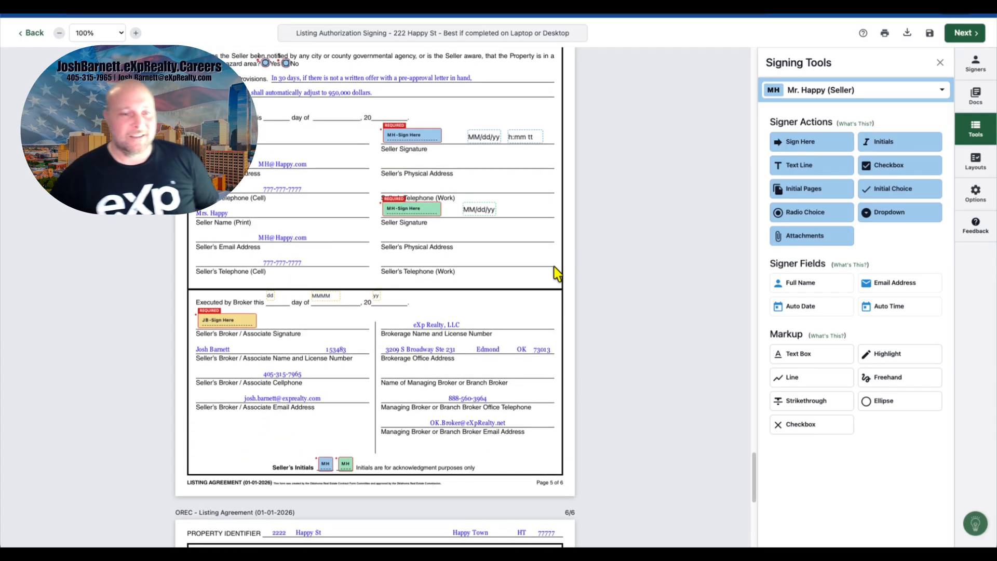
pyautogui.scroll(-3, 474, 172)
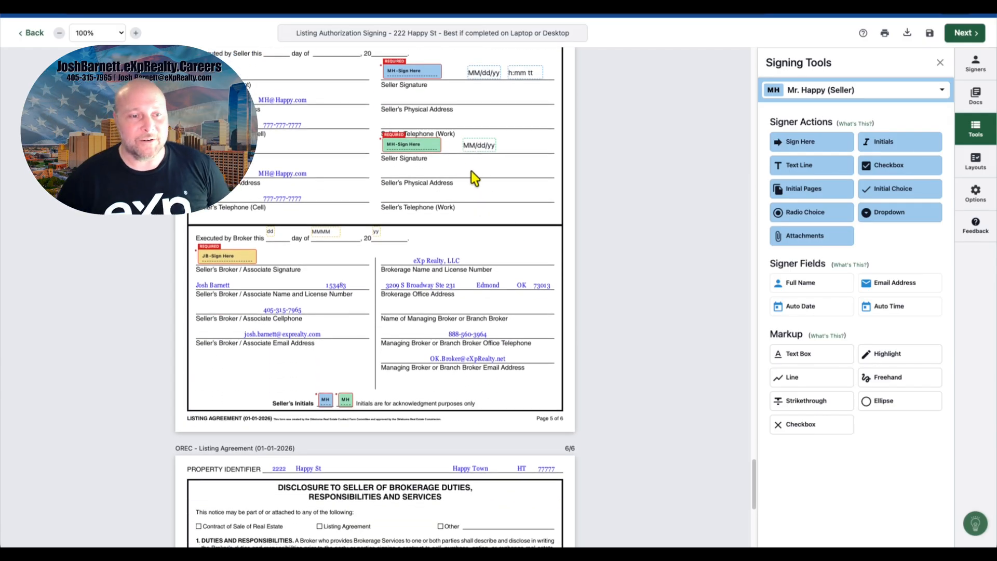
pyautogui.scroll(-15, 472, 170)
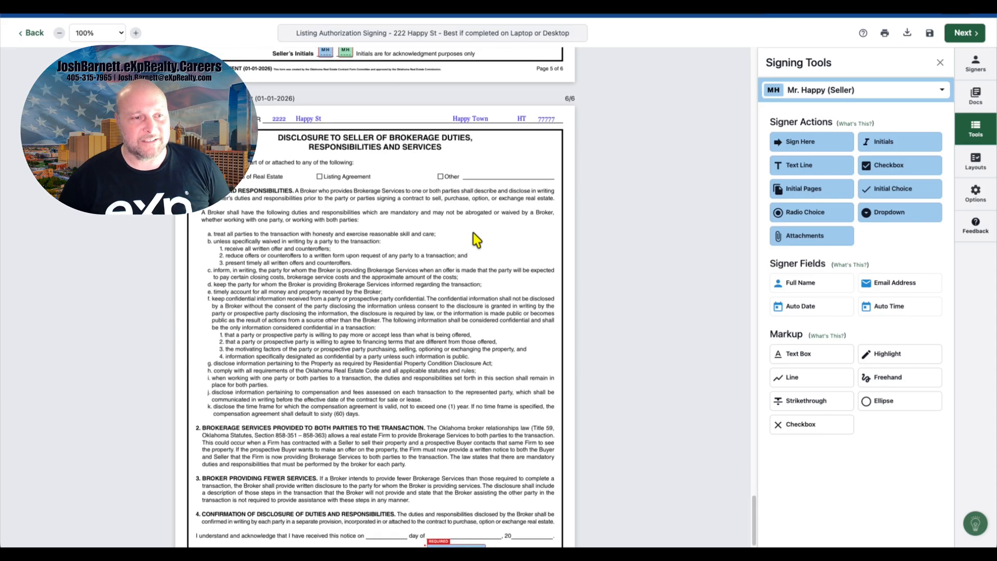
pyautogui.scroll(-3, 473, 232)
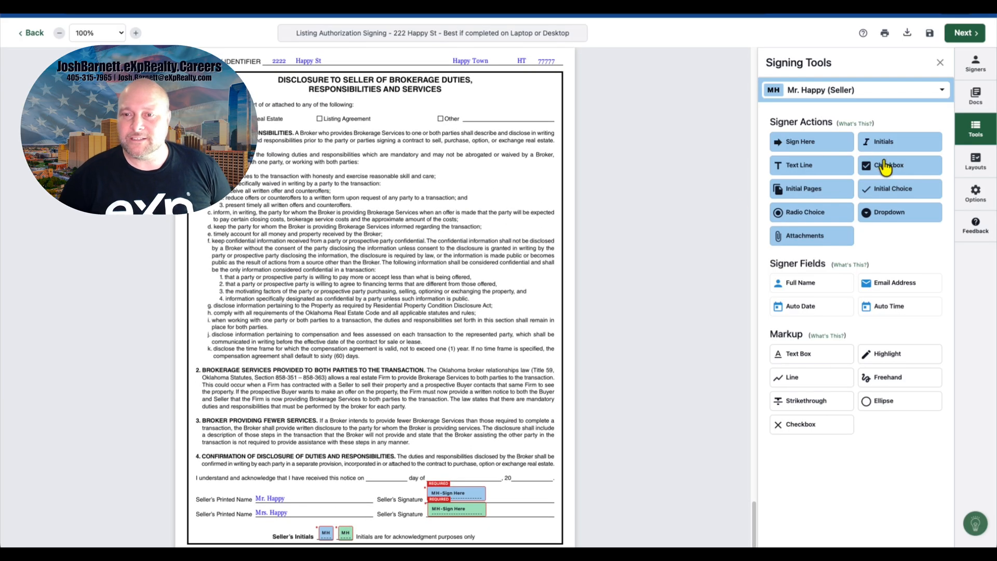
pyautogui.moveTo(885, 167); pyautogui.dragTo(319, 119)
# Step: Turn on the date stamp for Mr. Happy's seller signature field on the disclosure page
pyautogui.scroll(-1, 415, 203)
pyautogui.click(441, 480)
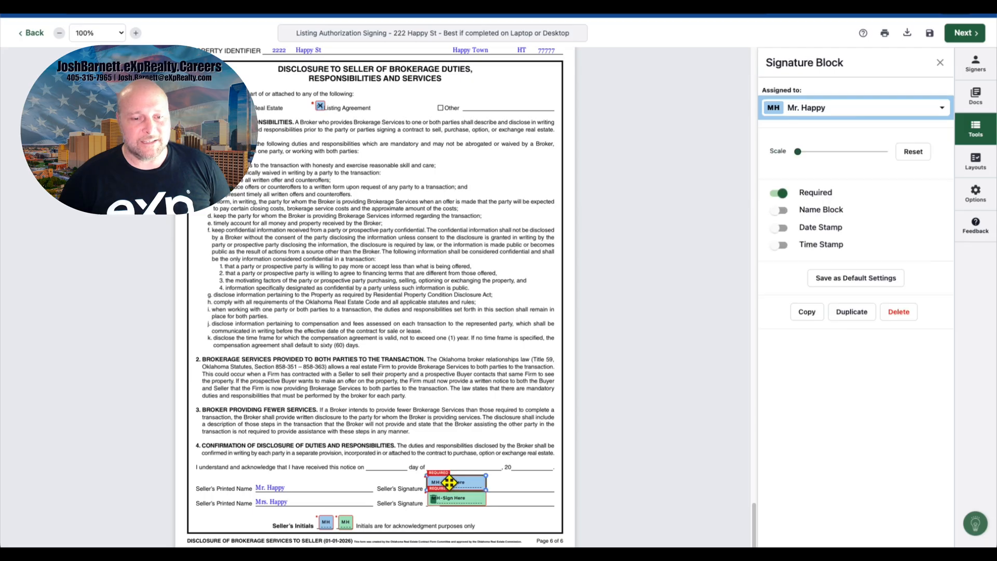
pyautogui.click(779, 228)
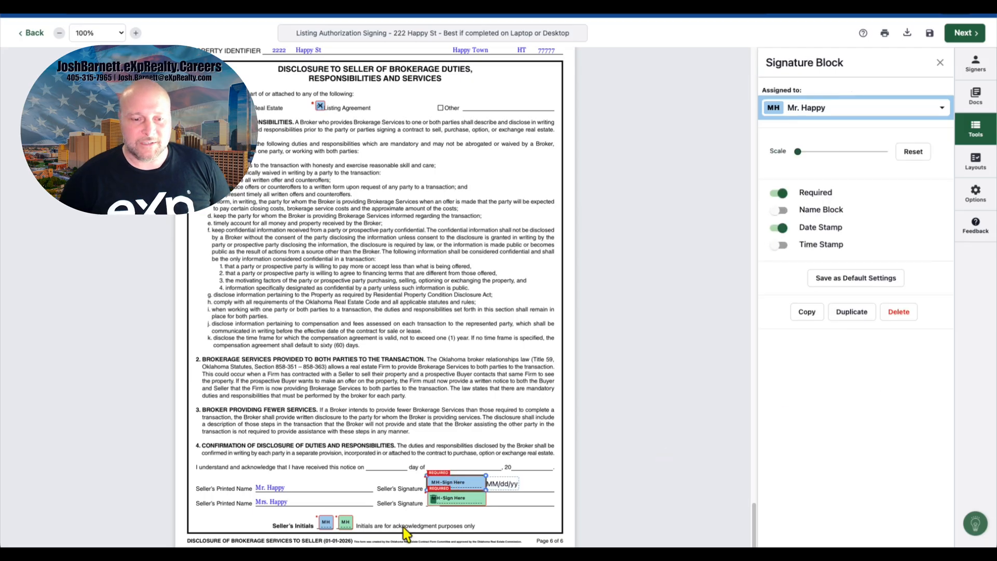
# Step: Turn on the date stamp for Mrs. Happy's seller signature field on the disclosure page
pyautogui.moveTo(444, 498); pyautogui.dragTo(444, 498)
pyautogui.click(780, 229)
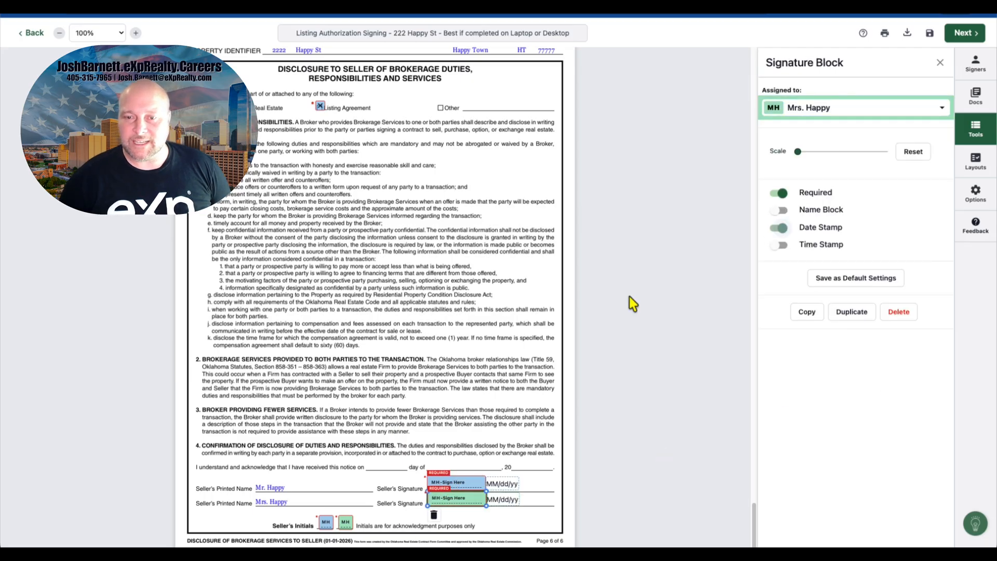
pyautogui.click(341, 441)
# Step: Scroll through all documents in the signing to review the placed fields
pyautogui.scroll(10, 416, 394)
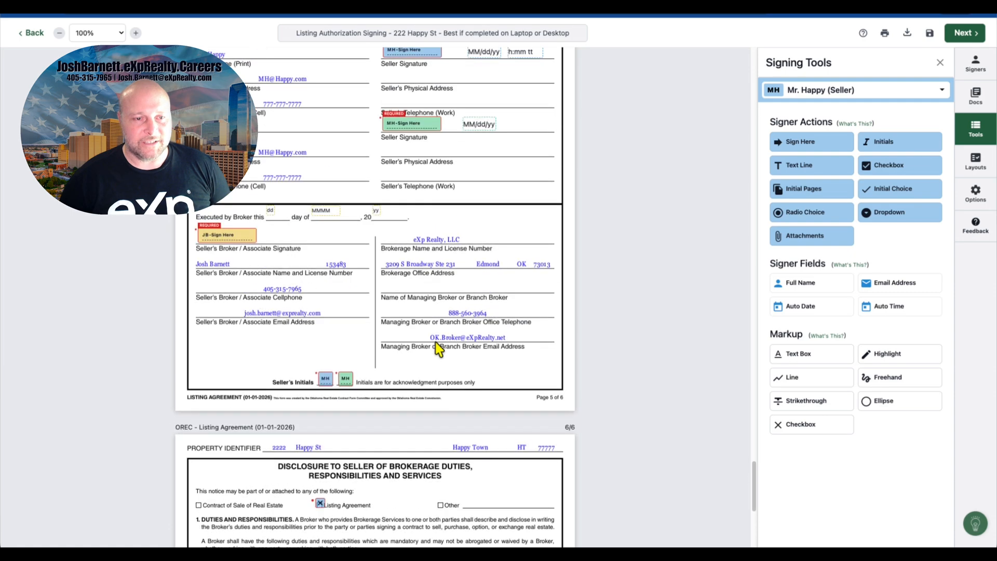
pyautogui.scroll(1, 446, 347)
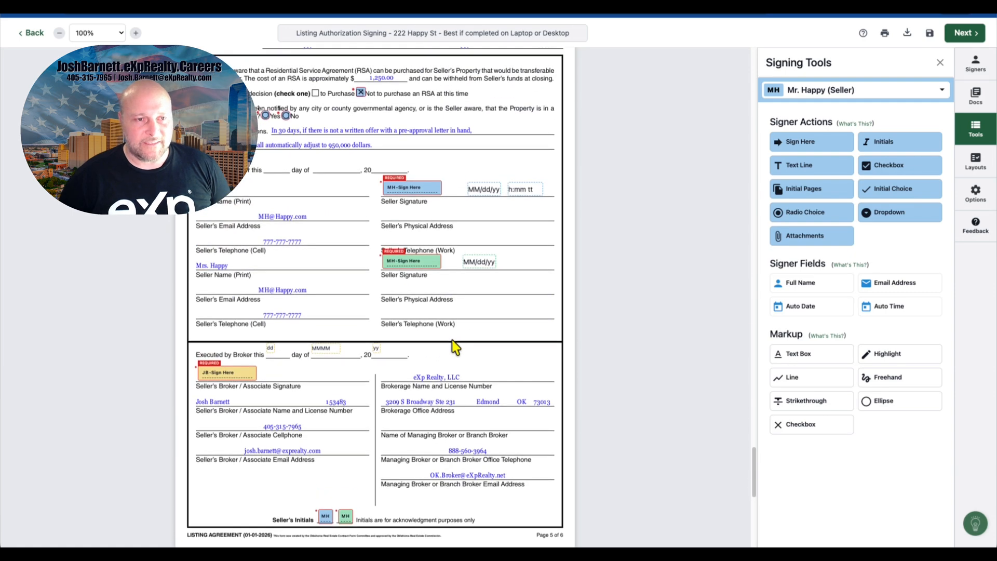
pyautogui.scroll(5, 455, 347)
pyautogui.scroll(20, 456, 347)
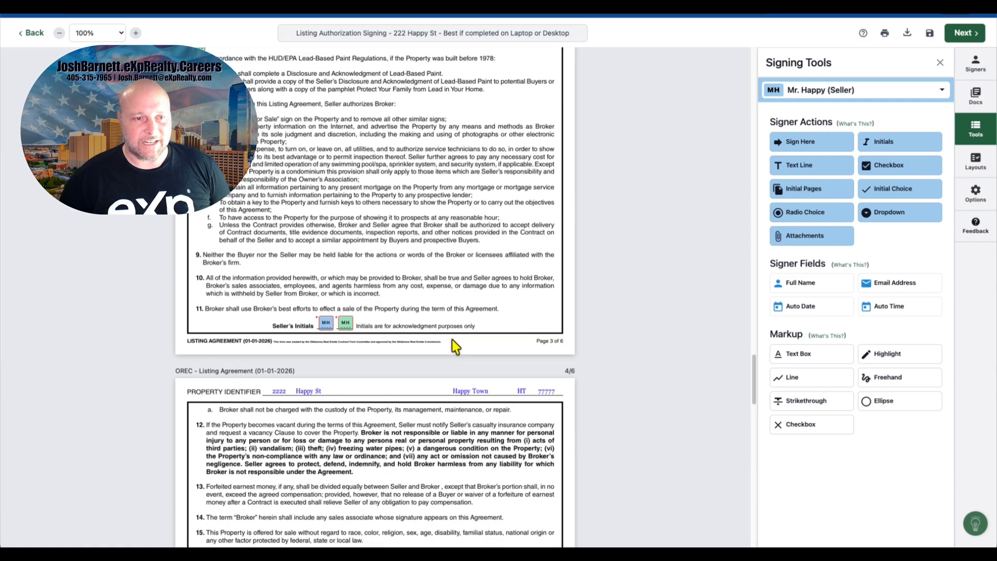
pyautogui.scroll(15, 455, 345)
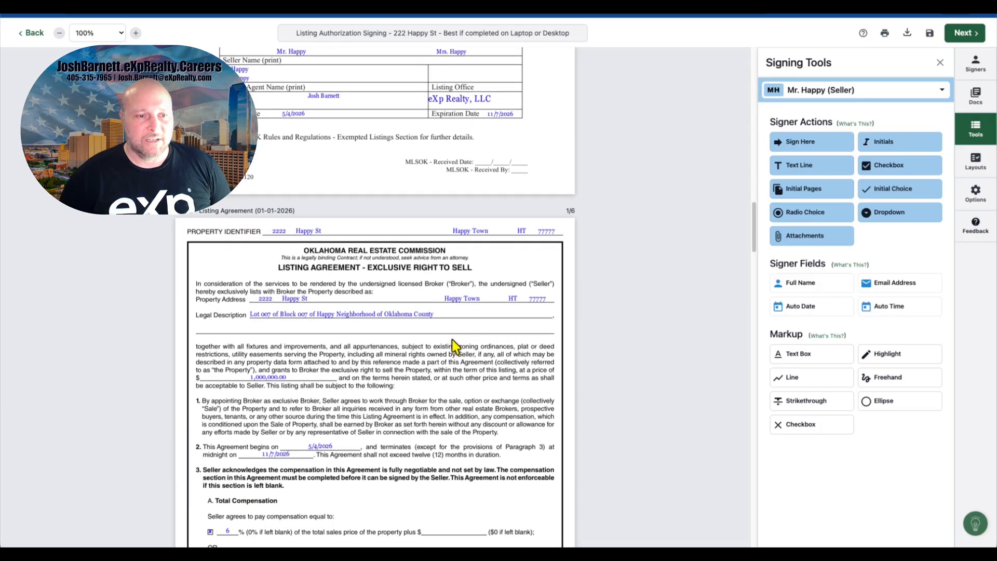
pyautogui.scroll(15, 452, 340)
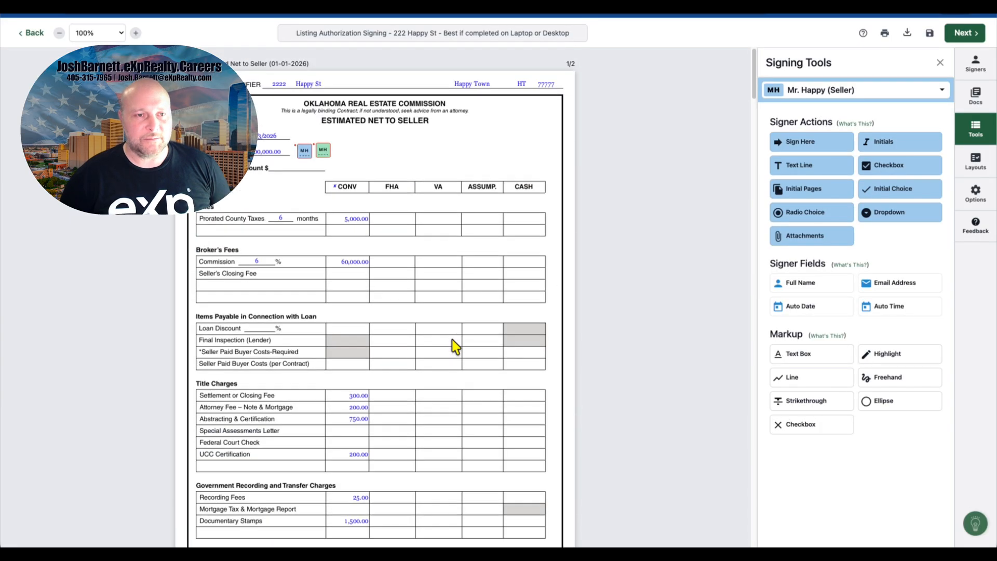
pyautogui.scroll(-20, 456, 346)
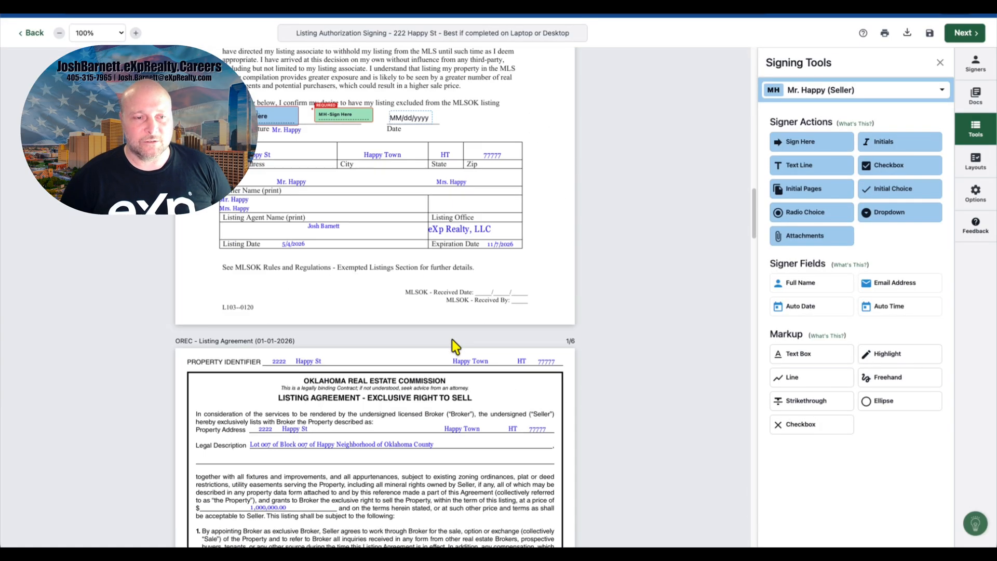
pyautogui.scroll(-10, 452, 342)
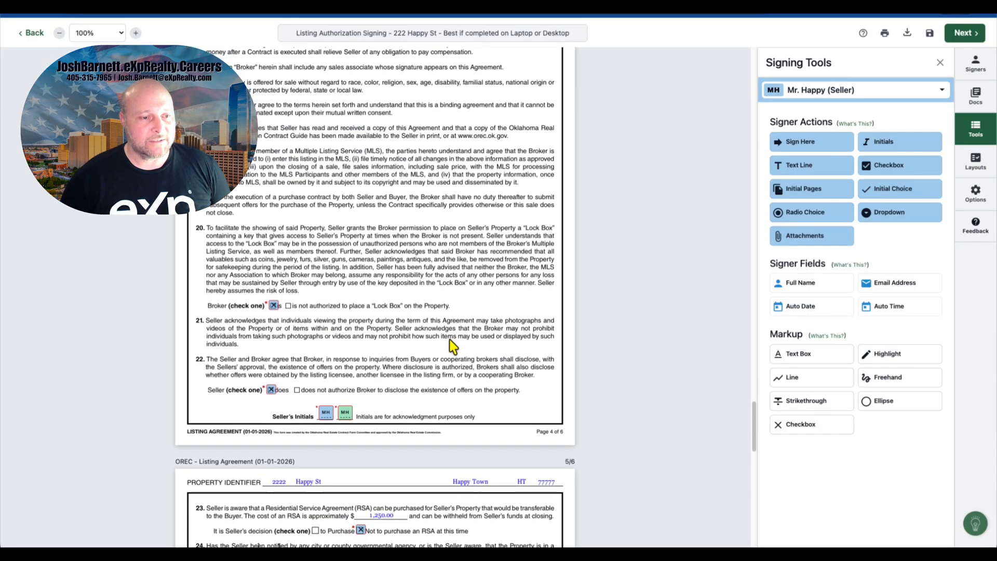
pyautogui.scroll(-10, 453, 343)
pyautogui.scroll(-10, 453, 346)
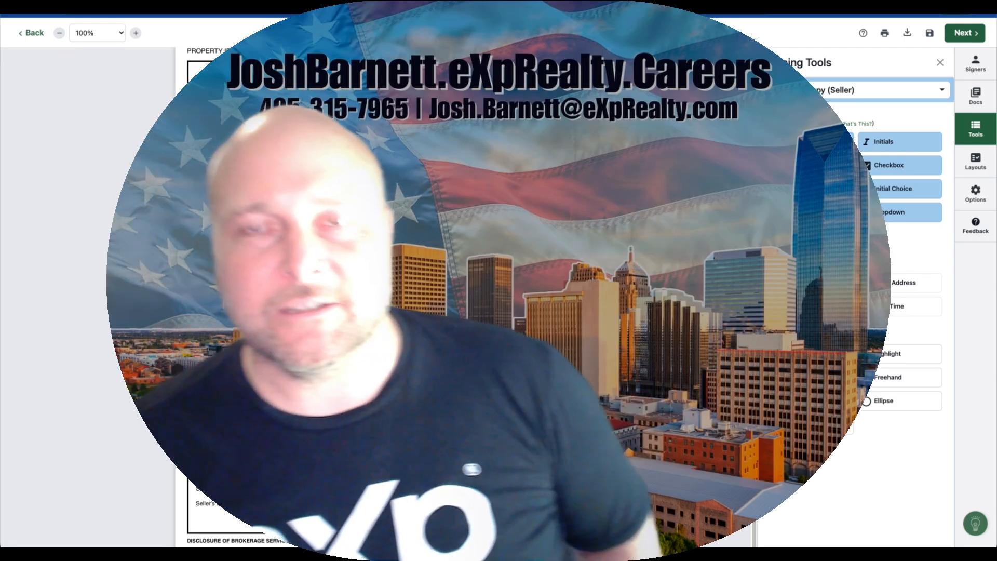
# Step: Set the document zoom to 120%
pyautogui.scroll(20, 453, 322)
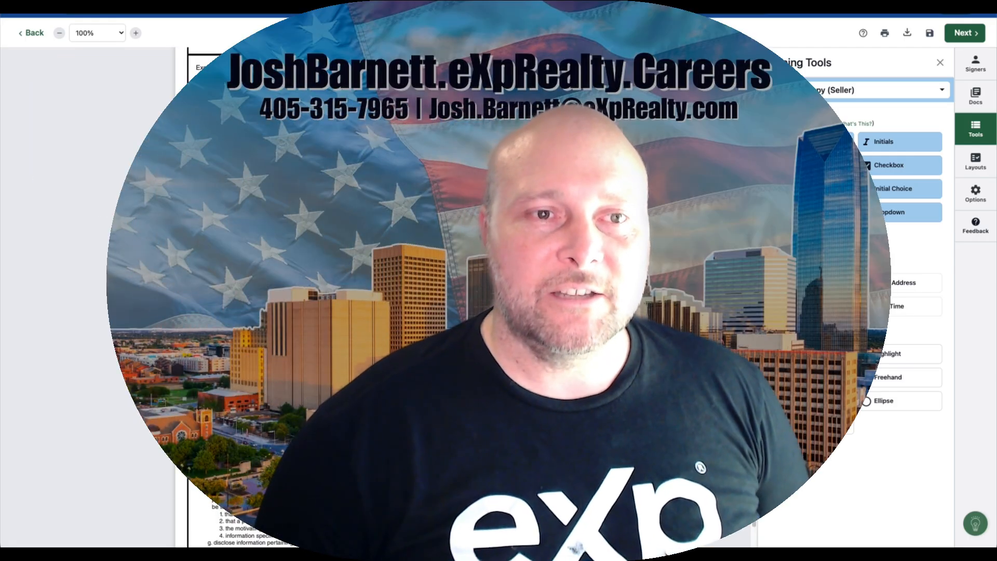
pyautogui.scroll(5, 452, 291)
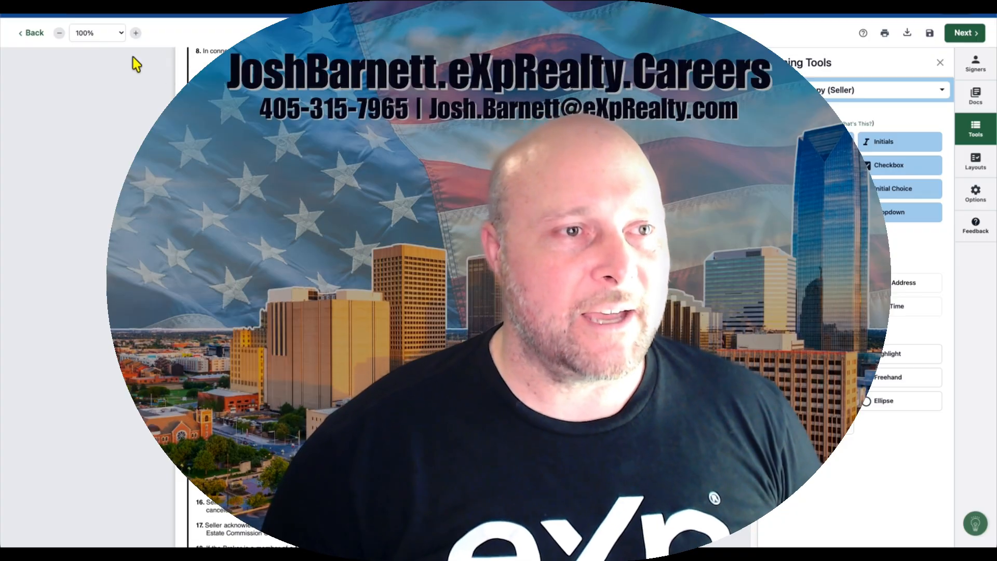
pyautogui.click(118, 34)
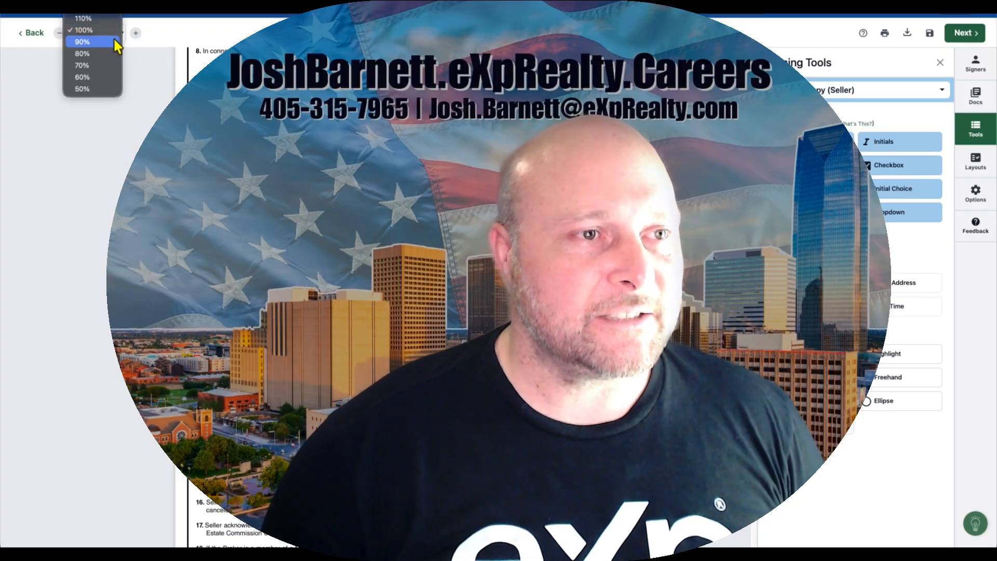
pyautogui.click(115, 10)
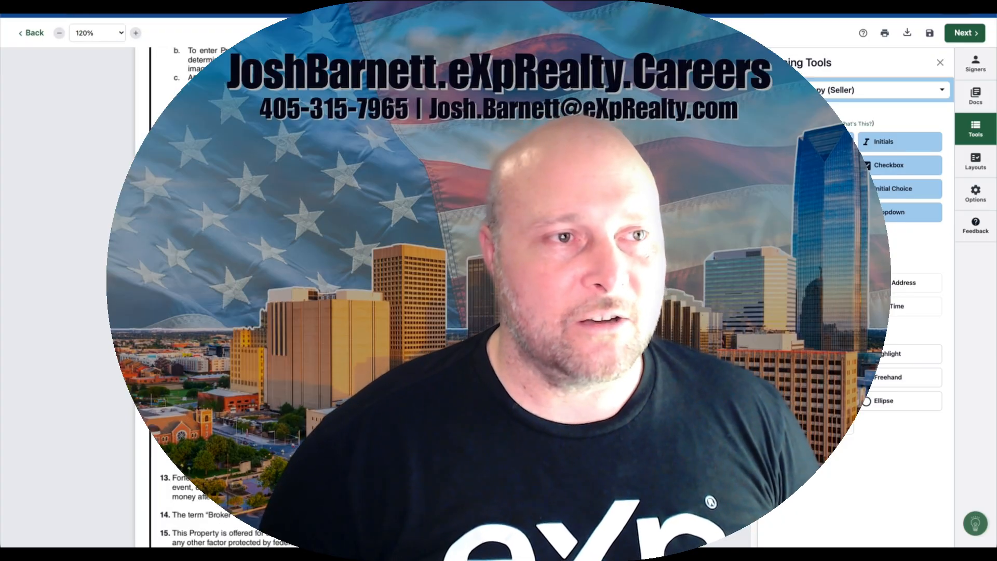